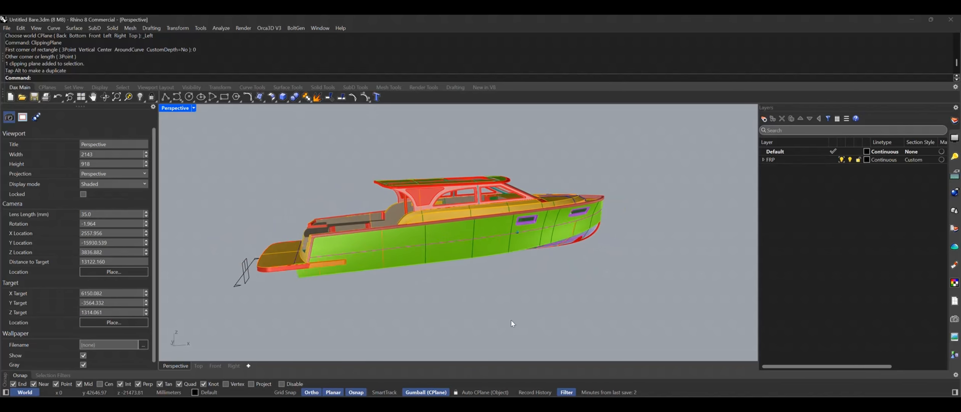
# Step: Move the clipping plane forward from behind the stern into the boat and examine the hull's cross-section
pyautogui.click(307, 275)
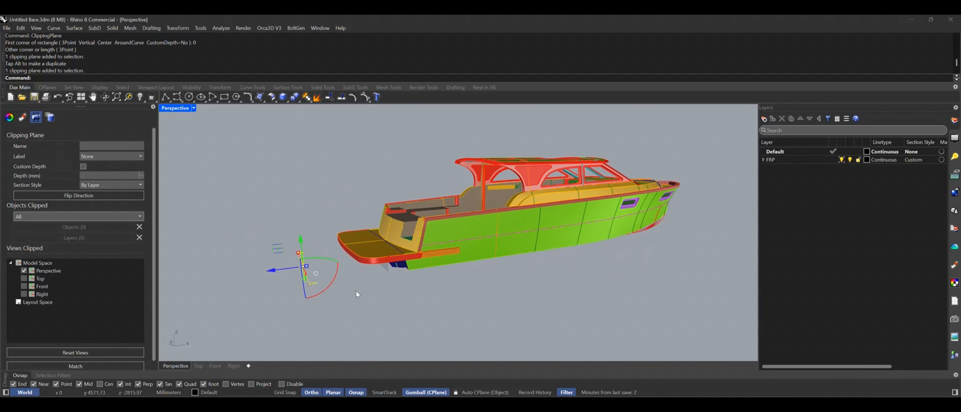
pyautogui.moveTo(270, 270); pyautogui.dragTo(467, 265)
pyautogui.click(614, 291)
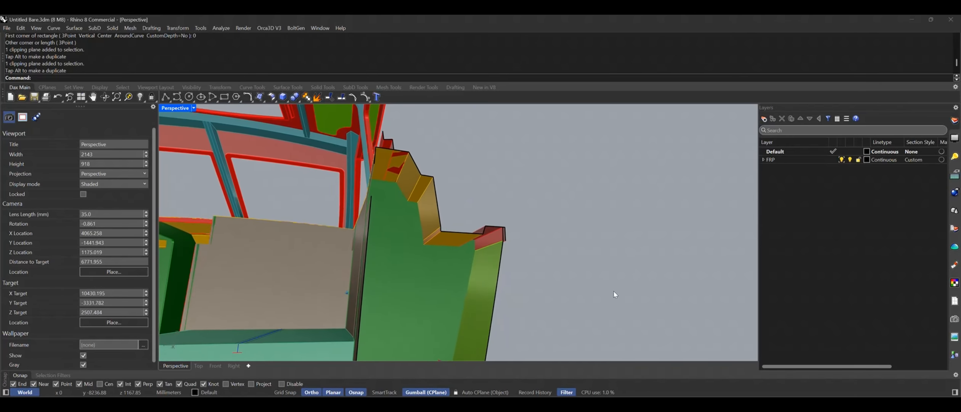
pyautogui.moveTo(570, 176); pyautogui.dragTo(429, 271)
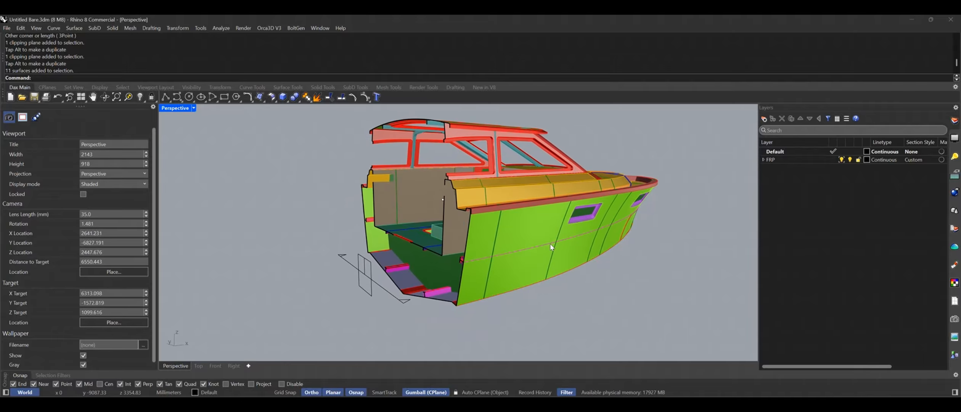
# Step: Delete the clipping plane to restore the uncut view of the whole boat
pyautogui.click(377, 283)
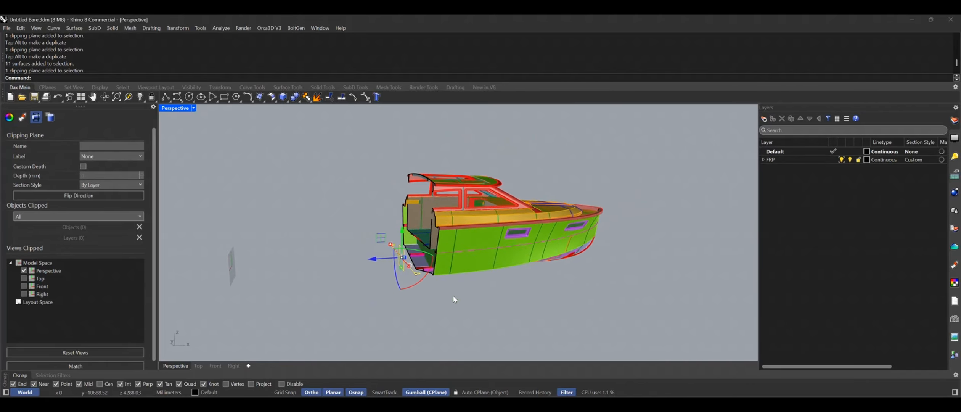
pyautogui.press('Delete')
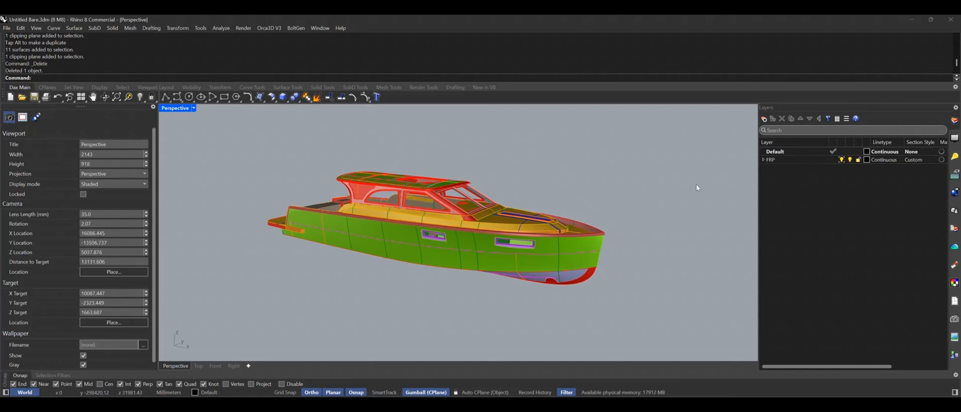
# Step: Toggle the FRP layer's visibility, expand its sublayers, and check the extent of the boat geometry by selecting it all
pyautogui.click(841, 159)
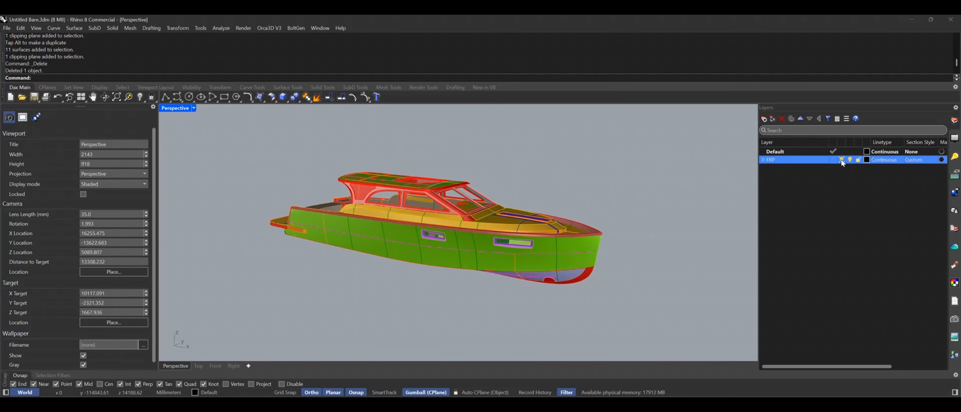
pyautogui.click(842, 159)
pyautogui.click(763, 160)
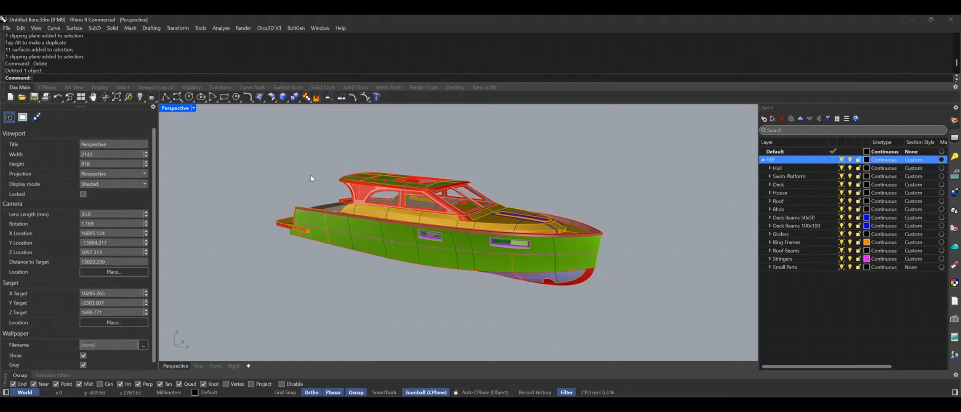
pyautogui.moveTo(240, 150); pyautogui.dragTo(656, 312)
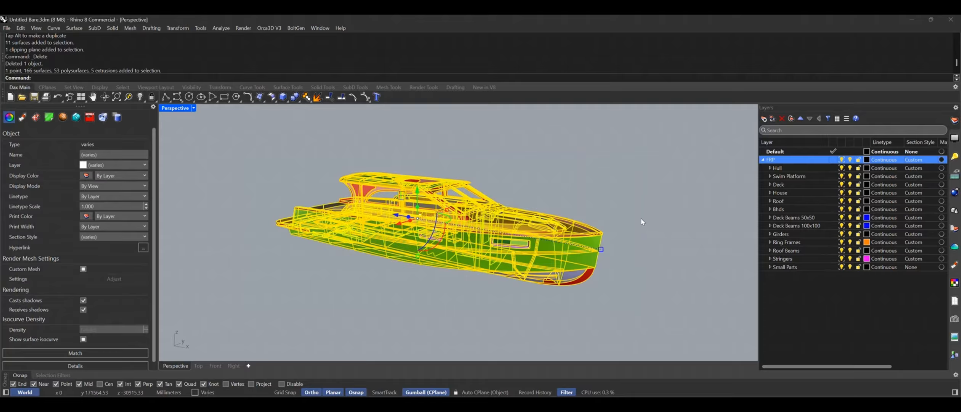
pyautogui.click(632, 199)
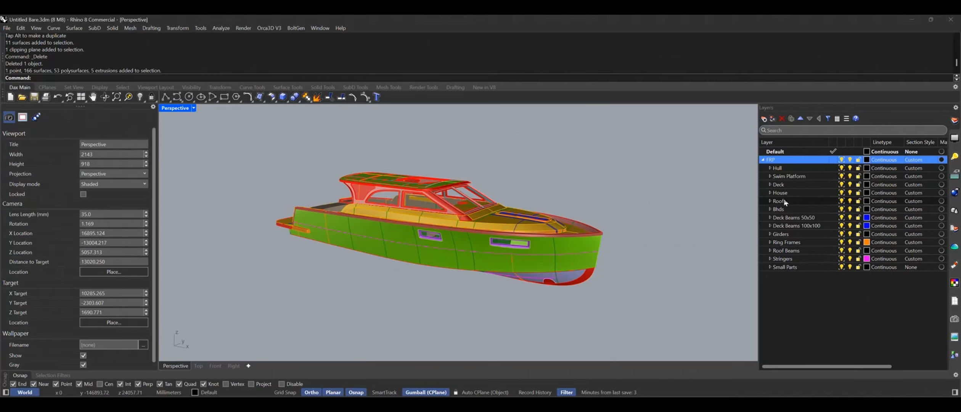
# Step: Hide the FRP sublayers from Swim Platform through Small Parts, leaving Hull on, and expand the Hull layer
pyautogui.click(783, 177)
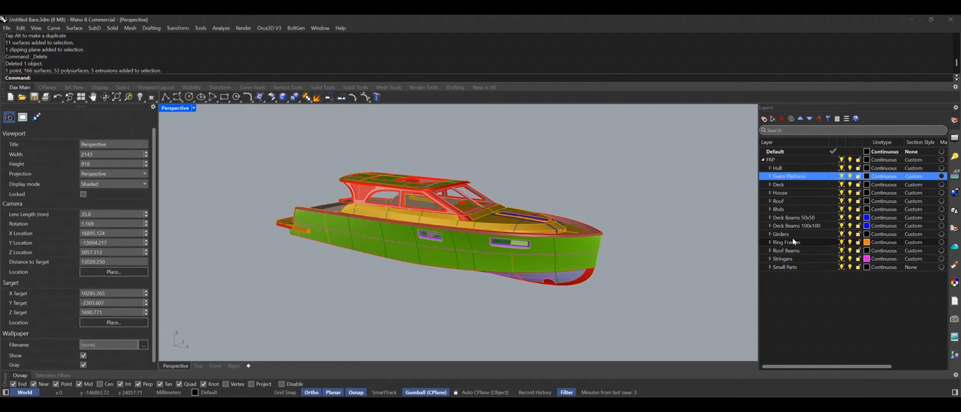
pyautogui.keyDown('shift'); pyautogui.click(782, 267); pyautogui.keyUp('shift')
pyautogui.click(842, 268)
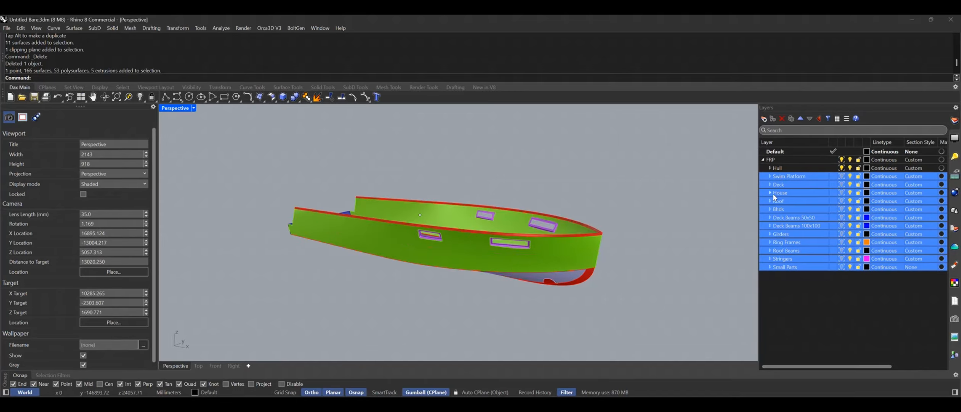
pyautogui.click(787, 184)
pyautogui.click(769, 170)
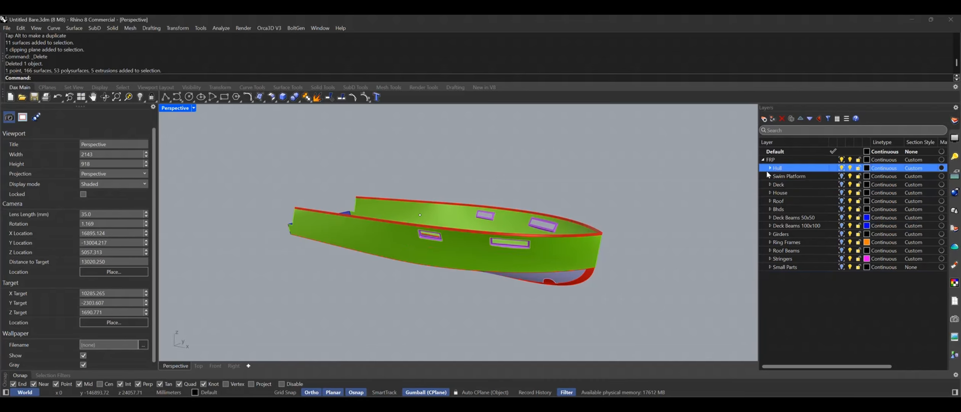
pyautogui.click(769, 168)
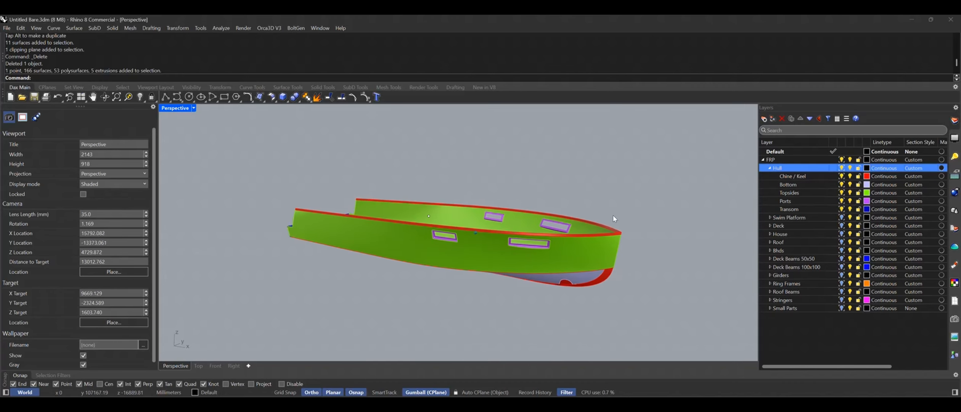
# Step: Delete the stray point object located within the hull
pyautogui.moveTo(410, 171); pyautogui.dragTo(421, 181)
pyautogui.moveTo(457, 224); pyautogui.dragTo(457, 222)
pyautogui.press('Delete')
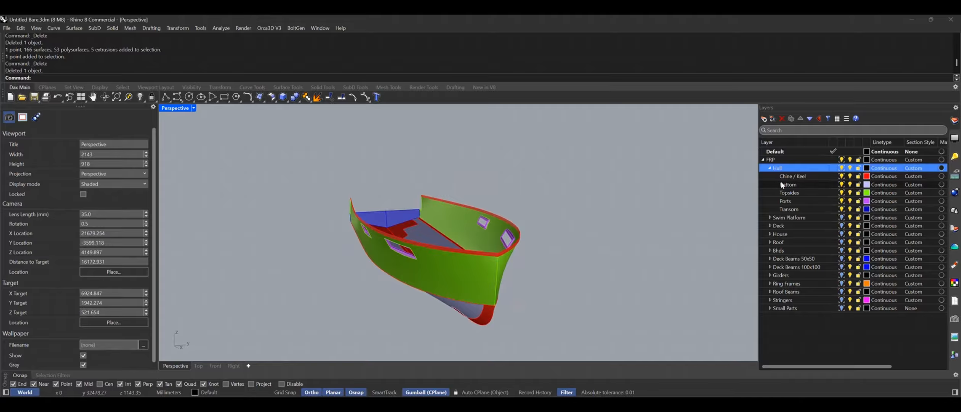
# Step: Examine the Chine / Keel layer by selecting its surfaces near the stern and toggling the layer off and on
pyautogui.click(789, 176)
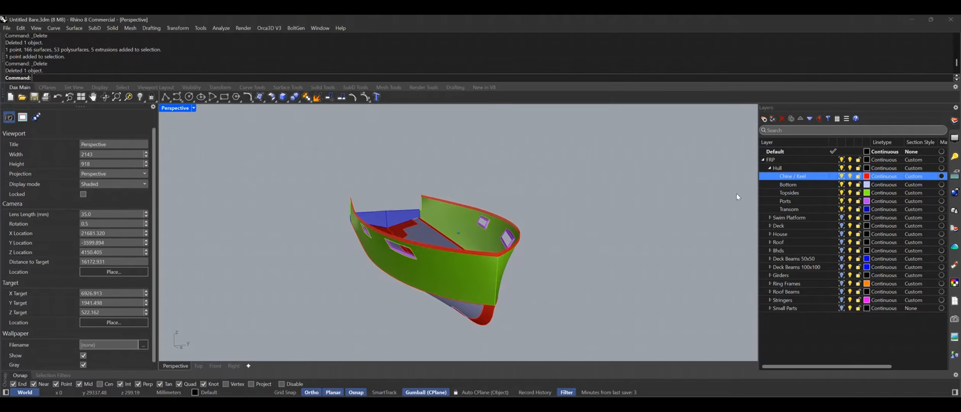
pyautogui.moveTo(719, 201); pyautogui.dragTo(514, 308, button='right')
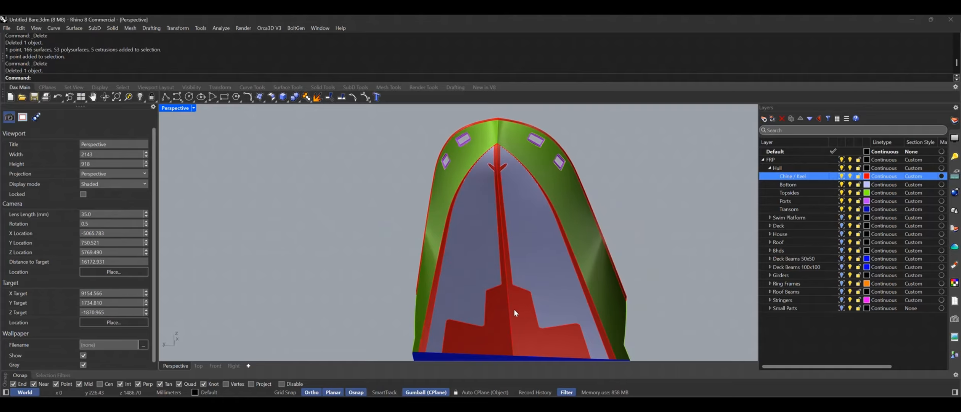
pyautogui.click(527, 310)
pyautogui.click(490, 316)
pyautogui.click(651, 219)
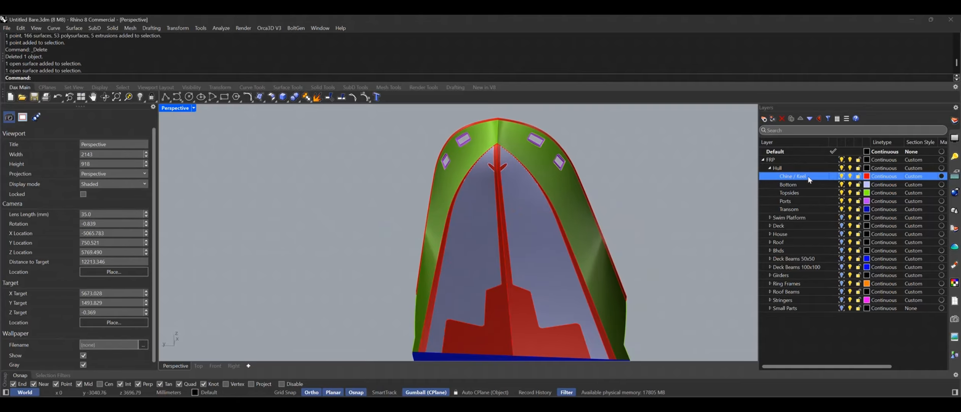
pyautogui.click(843, 176)
pyautogui.click(843, 176)
pyautogui.click(842, 176)
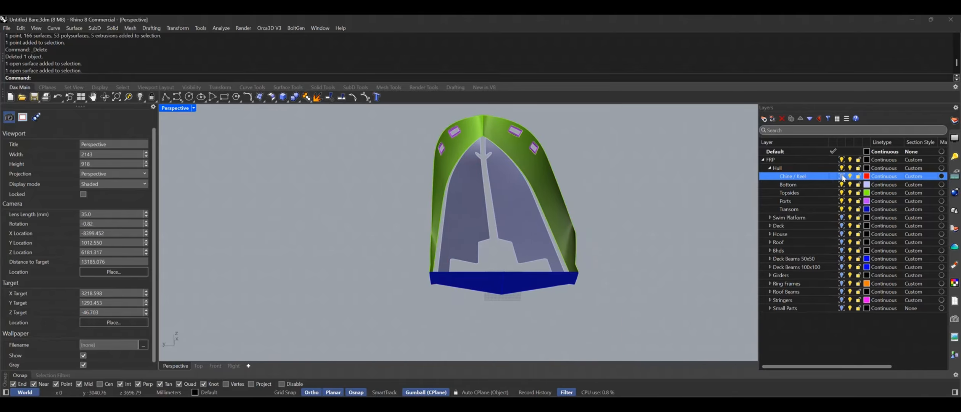
pyautogui.click(842, 176)
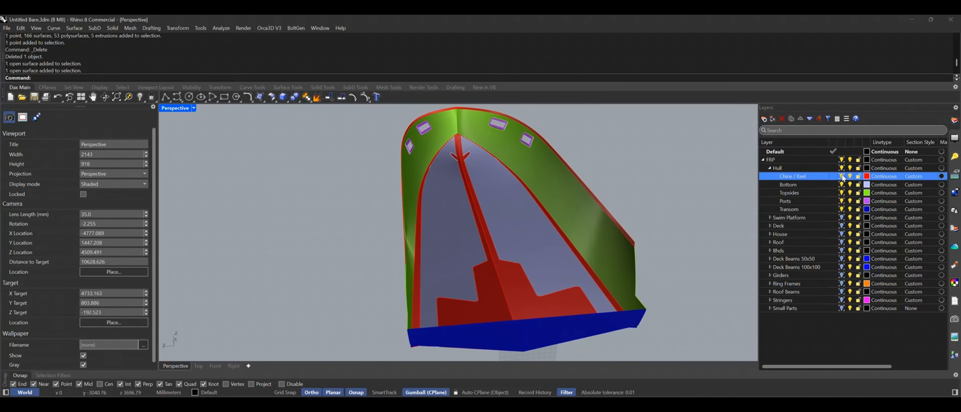
# Step: Review the Bottom, Topsides, Ports and Transom sublayers and their parent Hull layer against the model
pyautogui.click(797, 185)
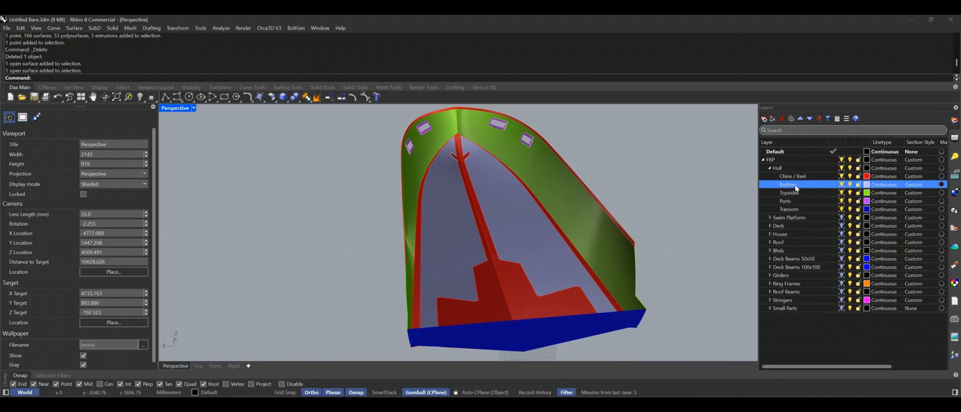
pyautogui.click(810, 193)
pyautogui.click(800, 202)
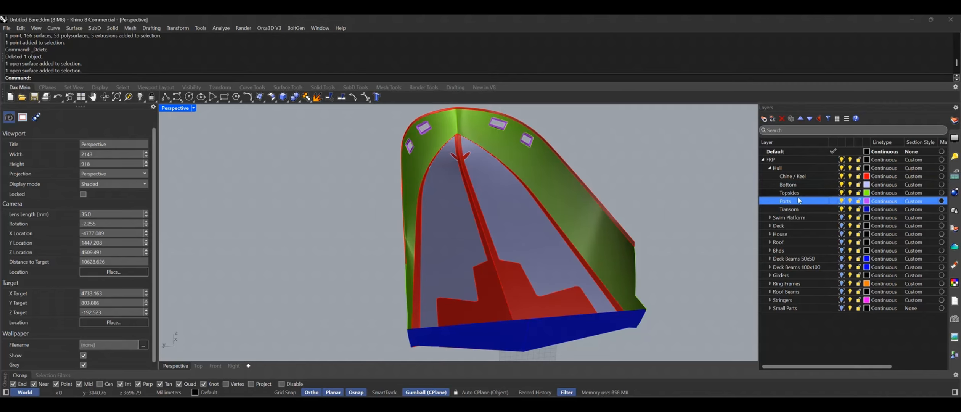
pyautogui.click(794, 208)
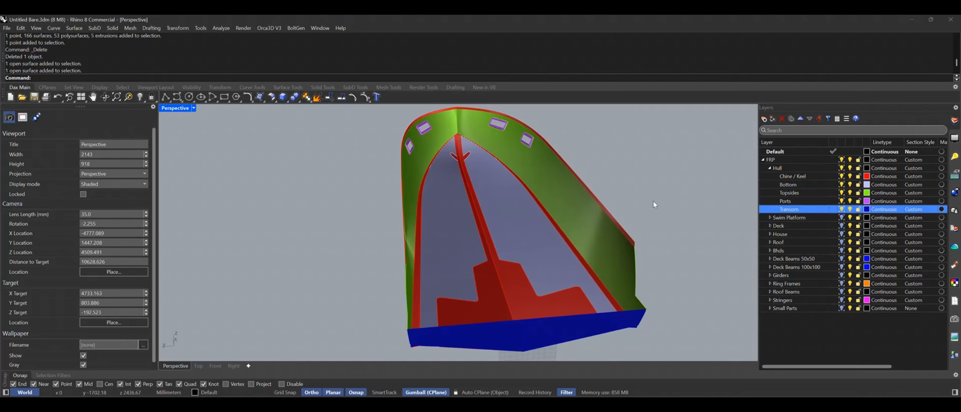
pyautogui.moveTo(653, 201); pyautogui.dragTo(653, 198, button='right')
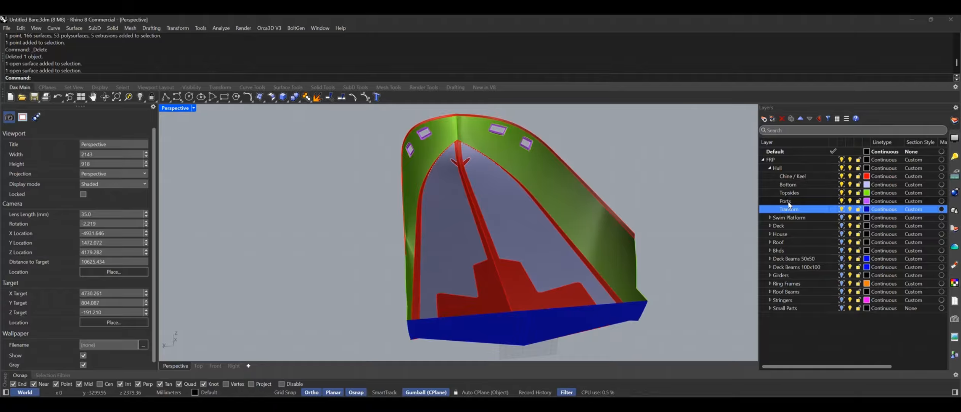
pyautogui.click(796, 169)
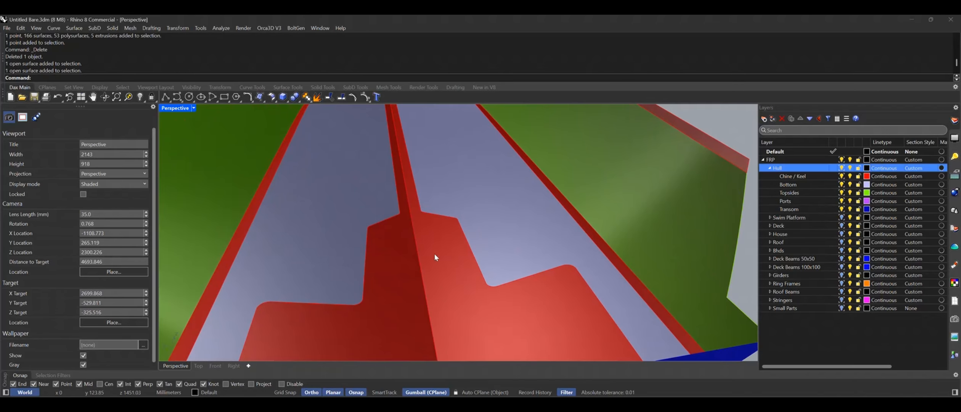
# Step: Inspect the properties and layer assignment of a keel surface and the adjacent bottom surface, and clear the selection
pyautogui.click(445, 251)
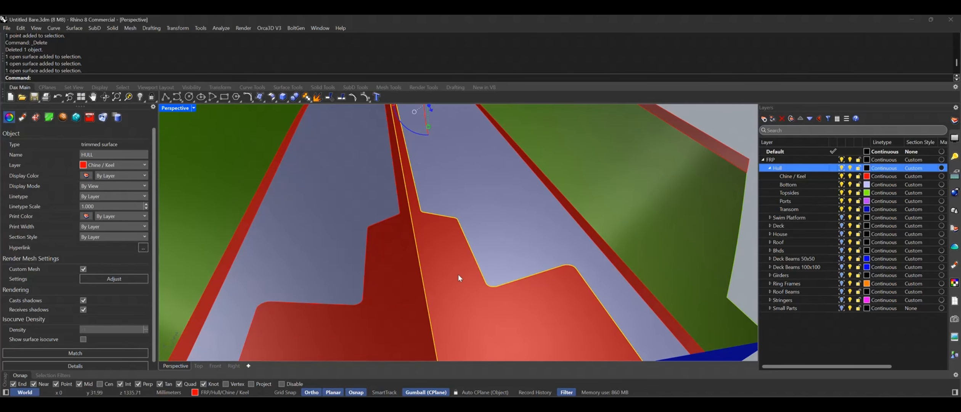
pyautogui.click(510, 215)
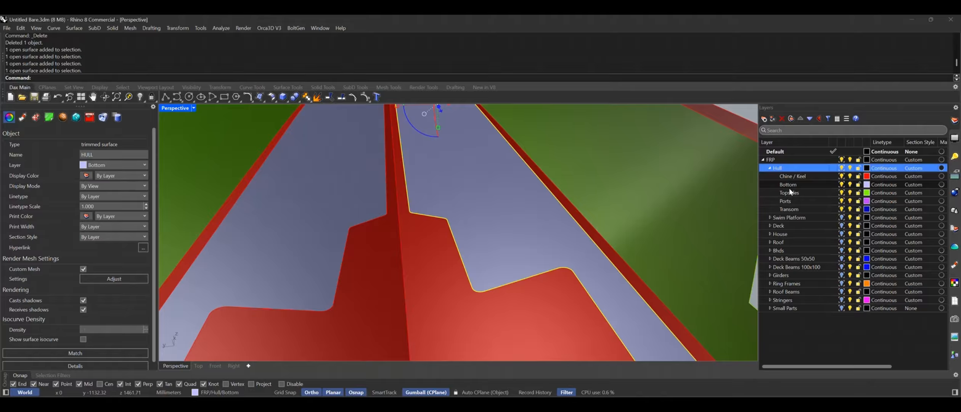
pyautogui.scroll(-5, 534, 226)
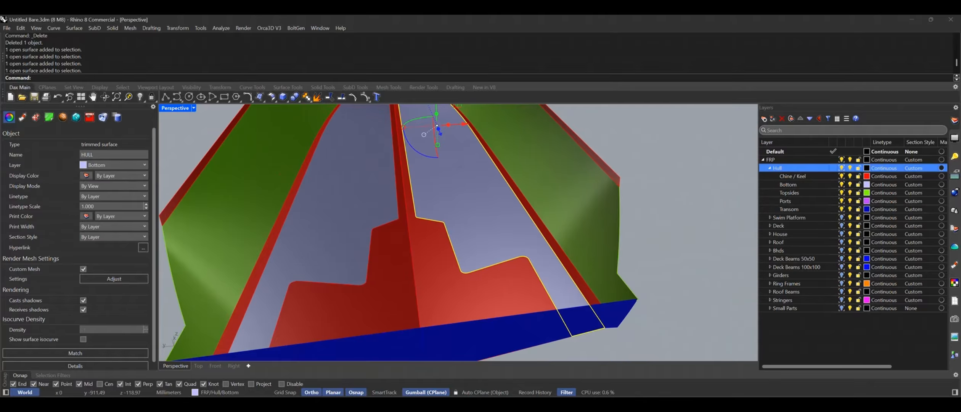
pyautogui.press('Escape')
pyautogui.scroll(-5, 558, 279)
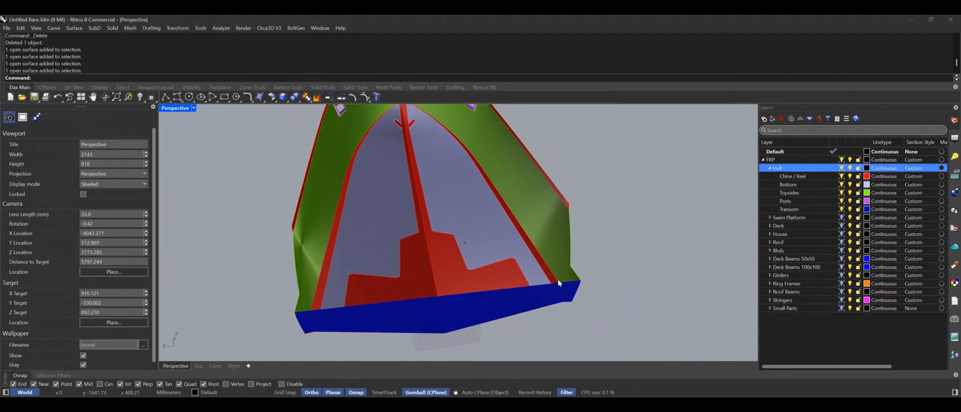
pyautogui.scroll(-2, 558, 279)
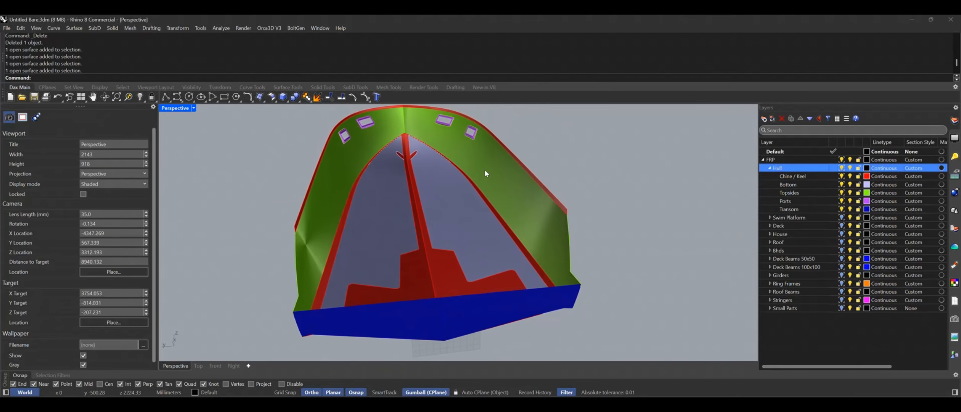
# Step: Highlight the hull sublayers from Chine / Keel through Transom and select all hull surfaces to check their shared properties
pyautogui.click(795, 178)
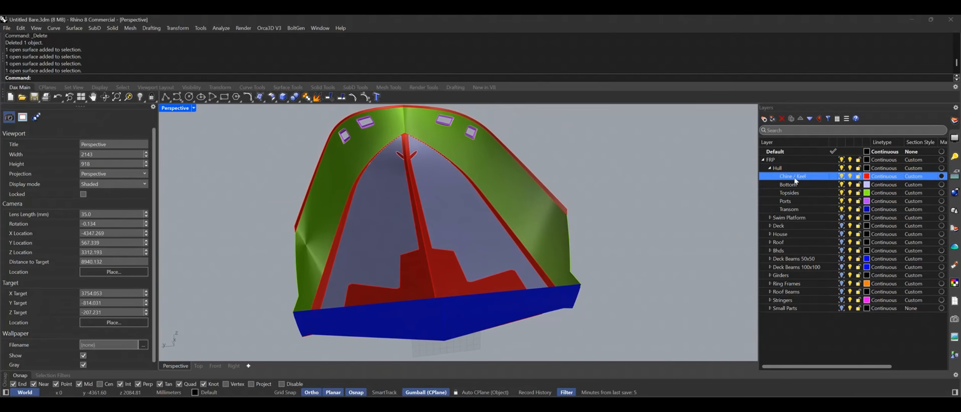
pyautogui.keyDown('shift'); pyautogui.click(793, 210); pyautogui.keyUp('shift')
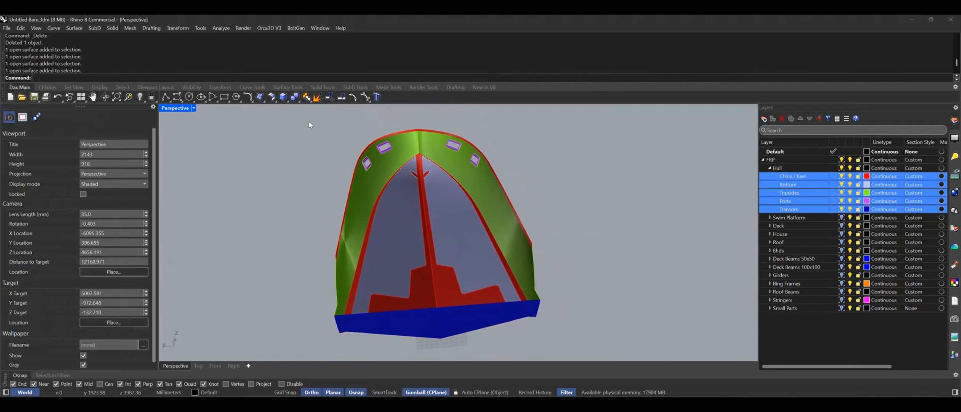
pyautogui.moveTo(273, 122); pyautogui.dragTo(591, 339)
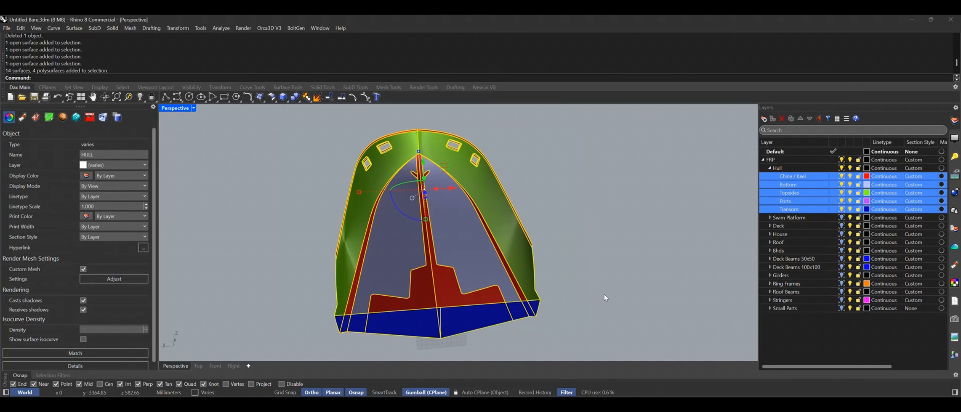
# Step: Hide the Hull layer, show and expand the Deck layer, and highlight its Cored Lam Type A sublayer
pyautogui.click(842, 168)
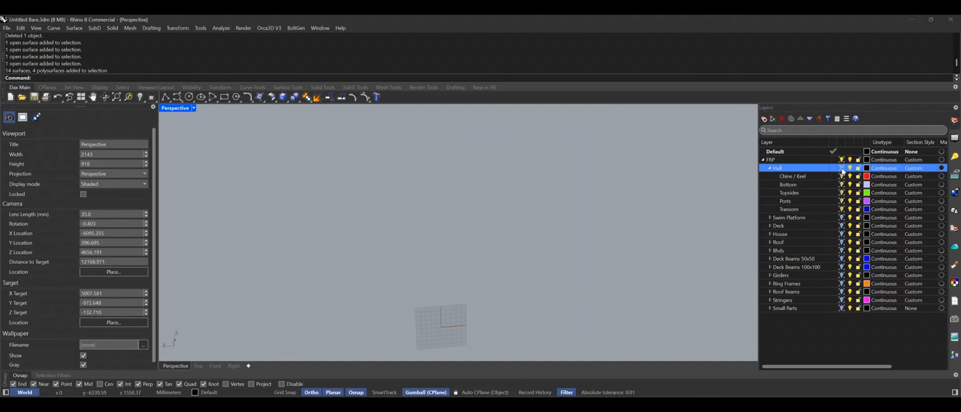
pyautogui.click(842, 226)
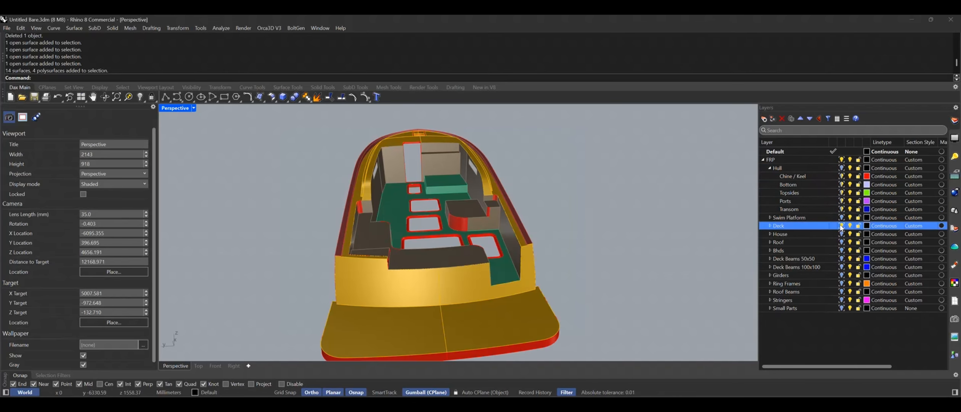
pyautogui.click(770, 226)
pyautogui.click(796, 232)
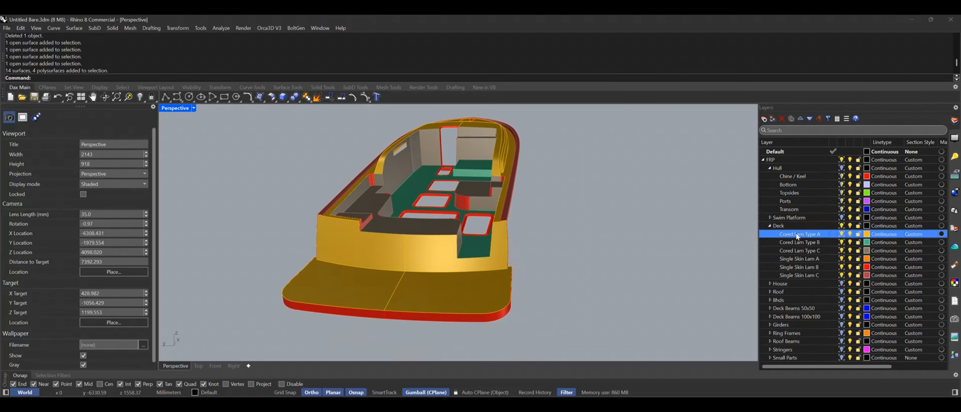
# Step: Highlight the Deck layer's Cored Lam Type B and Cored Lam Type C sublayers
pyautogui.click(796, 243)
pyautogui.click(795, 251)
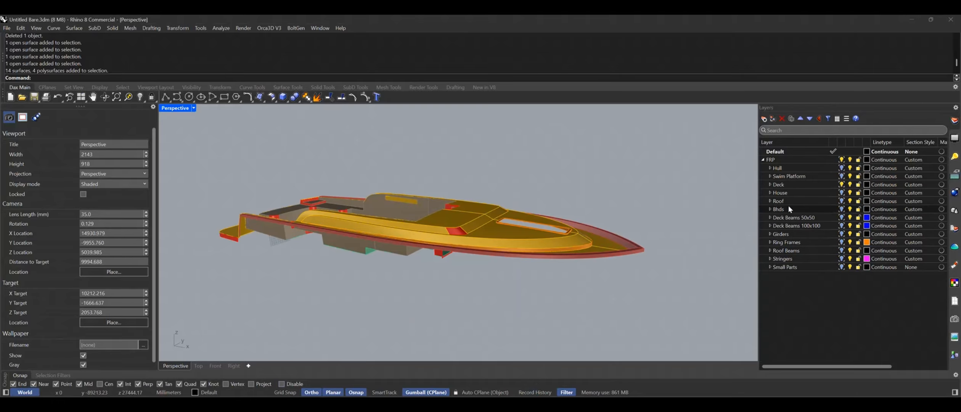
# Step: Select all FRP part layers from Hull through Small Parts and make them visible together
pyautogui.click(781, 169)
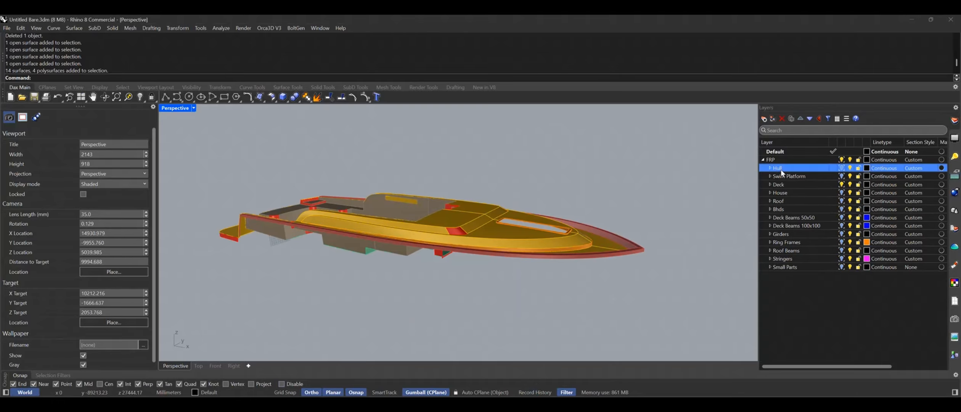
pyautogui.keyDown('shift'); pyautogui.click(787, 267); pyautogui.keyUp('shift')
pyautogui.click(842, 267)
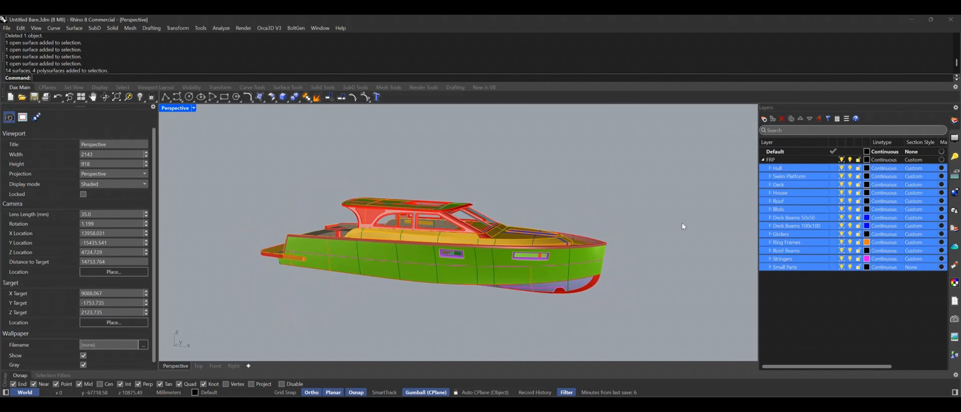
pyautogui.moveTo(601, 196); pyautogui.dragTo(600, 198, button='right')
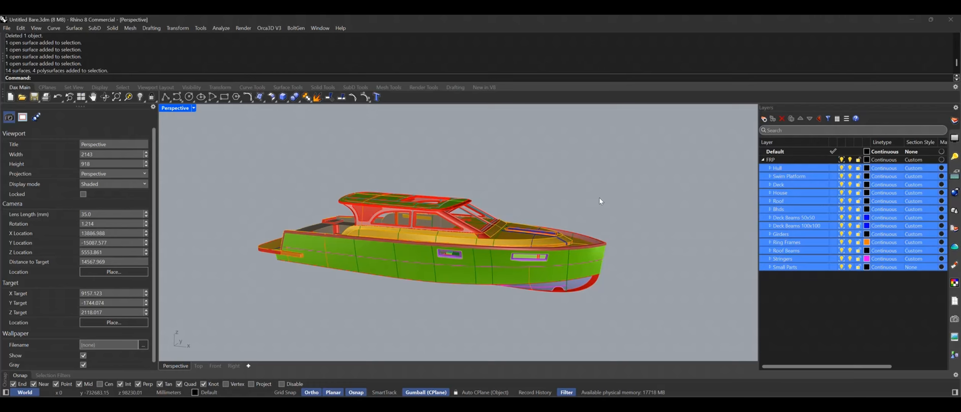
# Step: Run the LaminateDesigner command and start its Setup Wizard
pyautogui.write('LaminateDesigner')
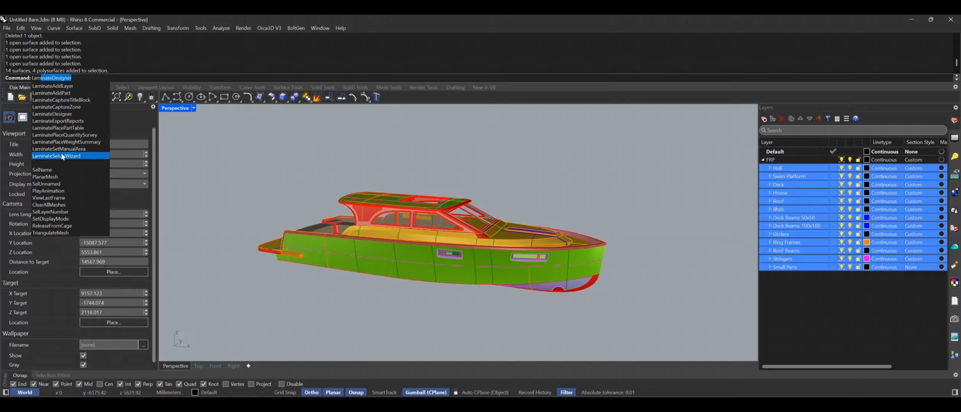
pyautogui.click(60, 115)
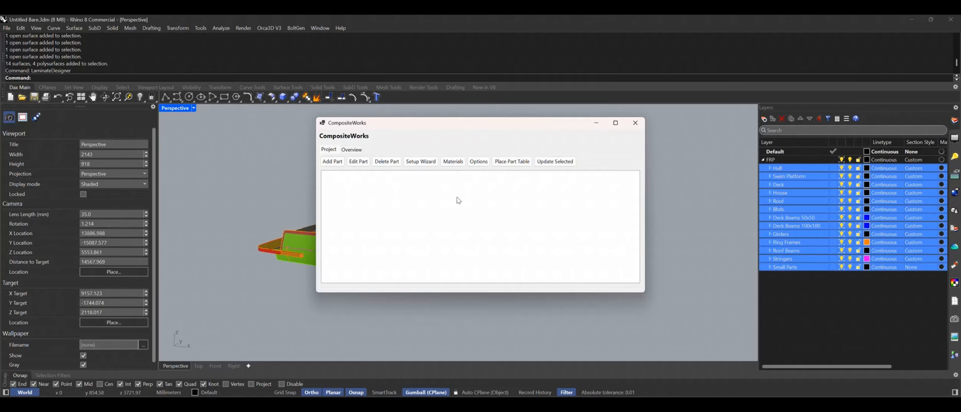
pyautogui.click(423, 169)
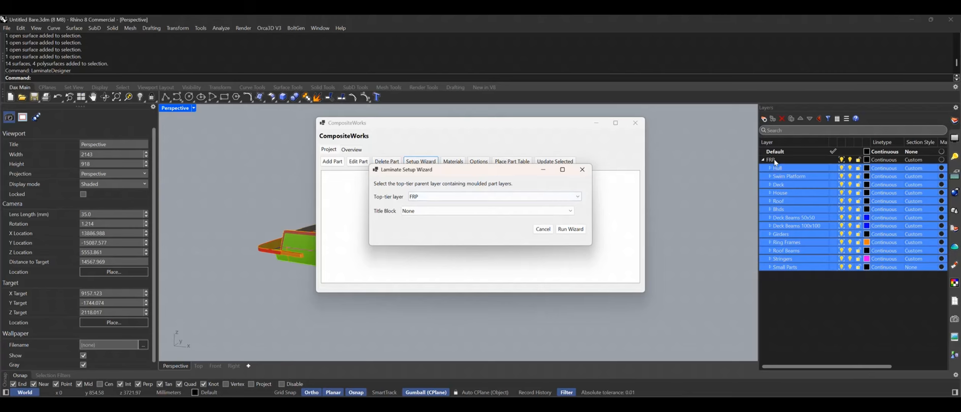
# Step: Run the Laminate Setup Wizard with FRP as the top-tier layer and the CompositeWorks title block
pyautogui.click(579, 198)
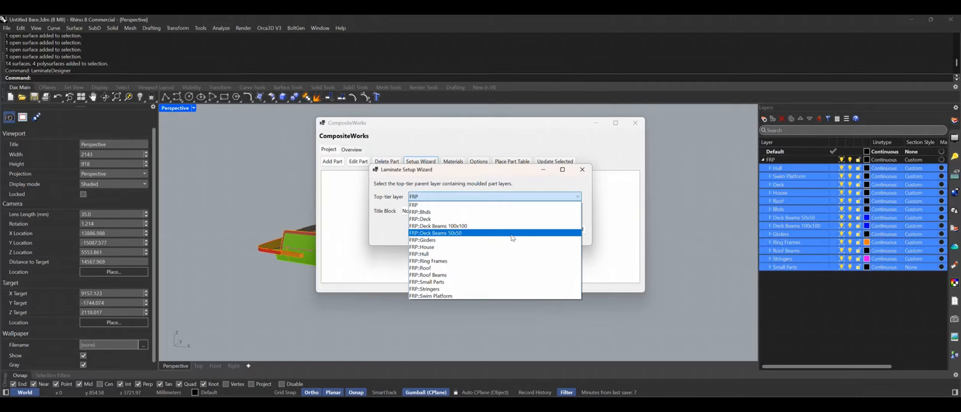
pyautogui.click(443, 205)
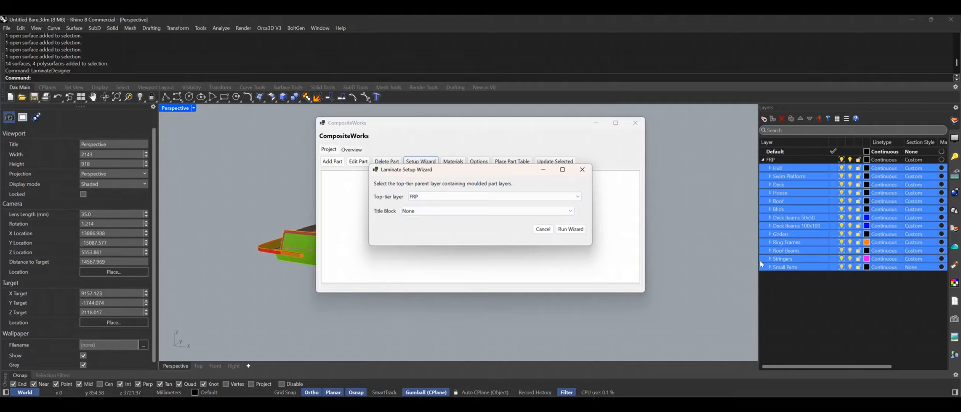
pyautogui.click(477, 212)
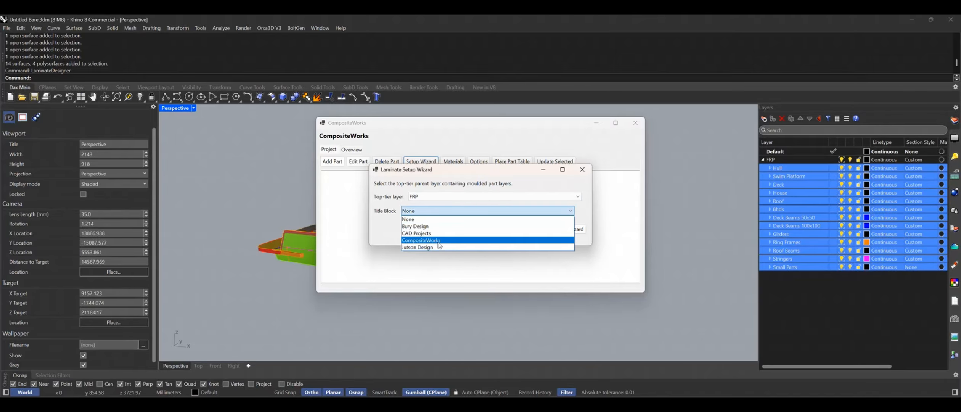
pyautogui.click(440, 245)
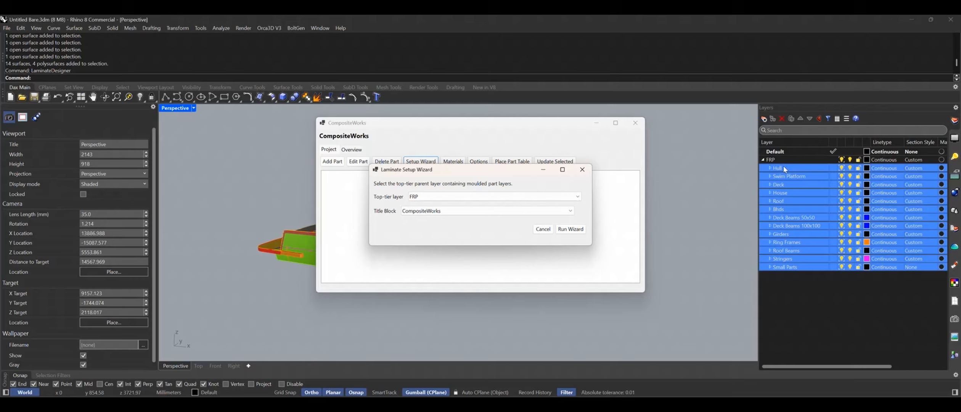
pyautogui.click(570, 229)
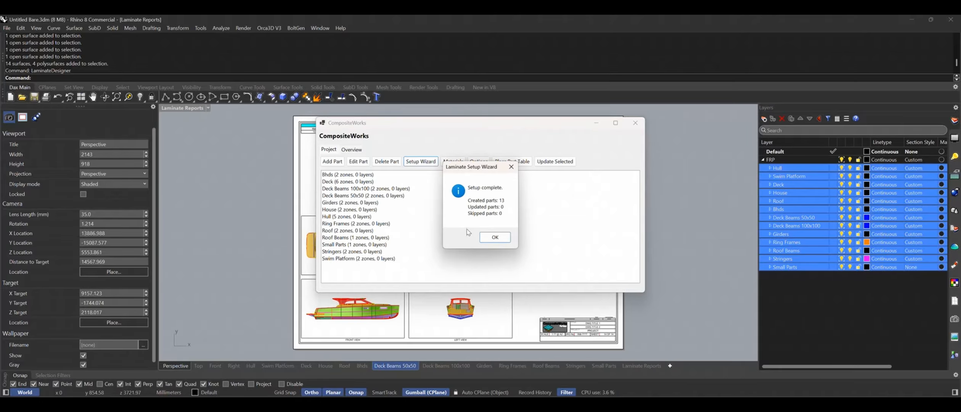
pyautogui.click(497, 238)
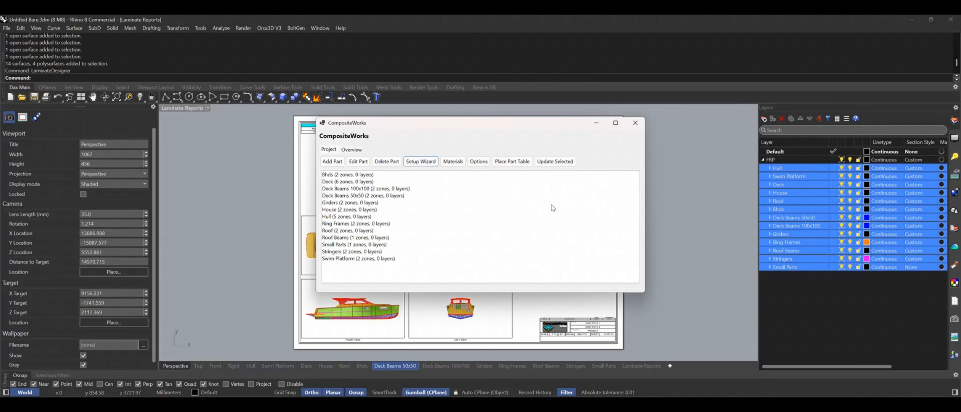
# Step: Close the CompositeWorks window, open the generated Hull layout sheet and highlight the matching Hull layer
pyautogui.click(636, 122)
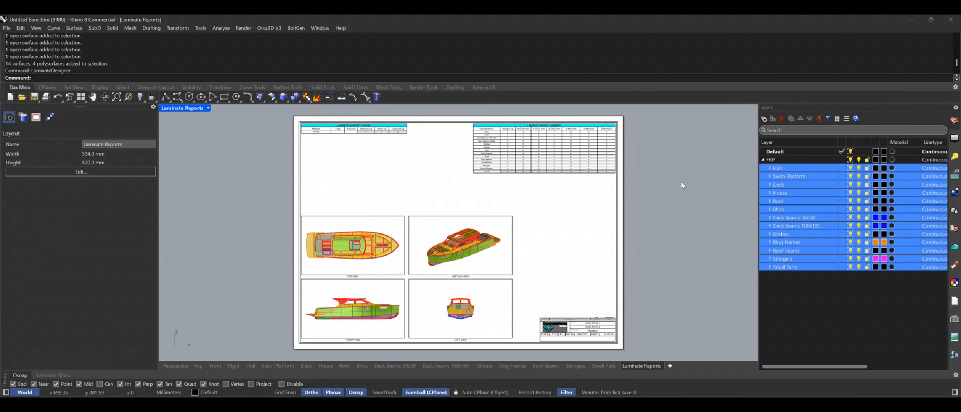
pyautogui.click(805, 177)
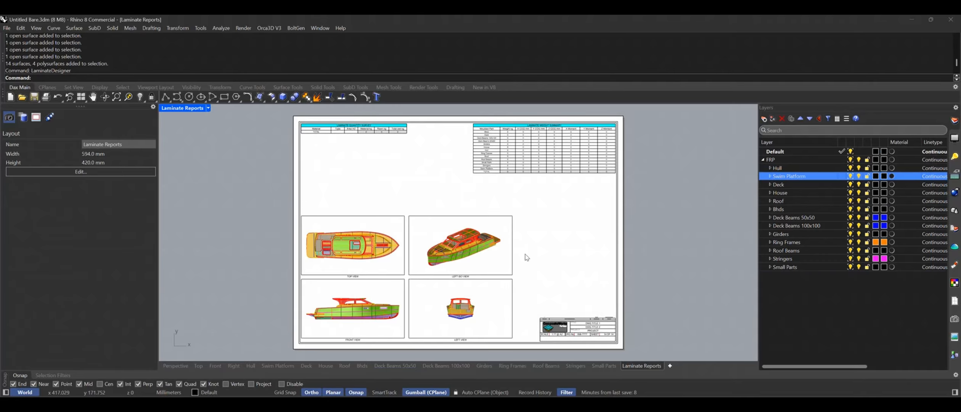
pyautogui.click(252, 366)
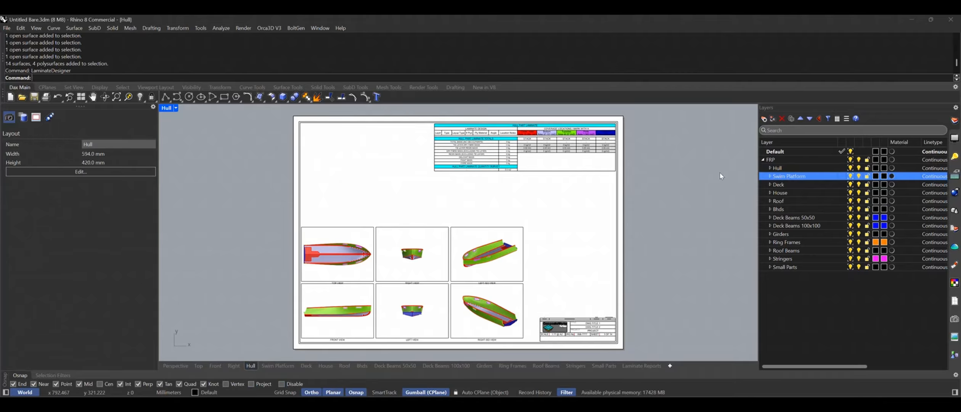
pyautogui.click(781, 169)
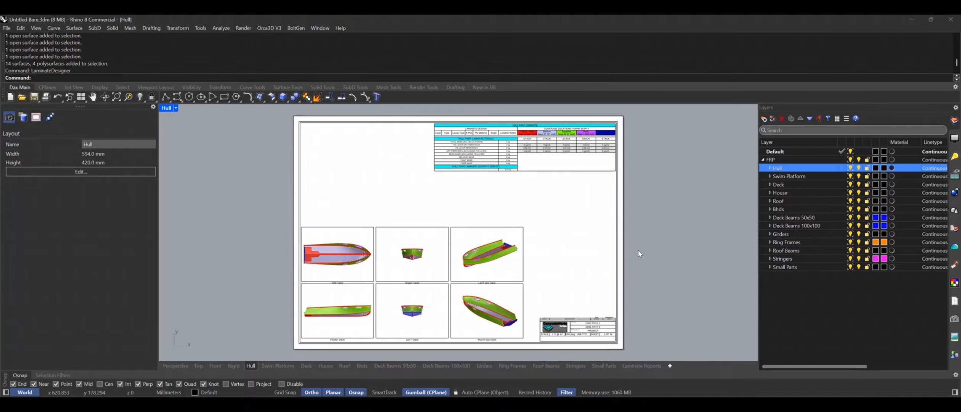
# Step: Examine the hull detail views on the Hull layout, selecting all six with their labels and clearing the selection
pyautogui.scroll(2, 434, 310)
pyautogui.scroll(-1, 454, 243)
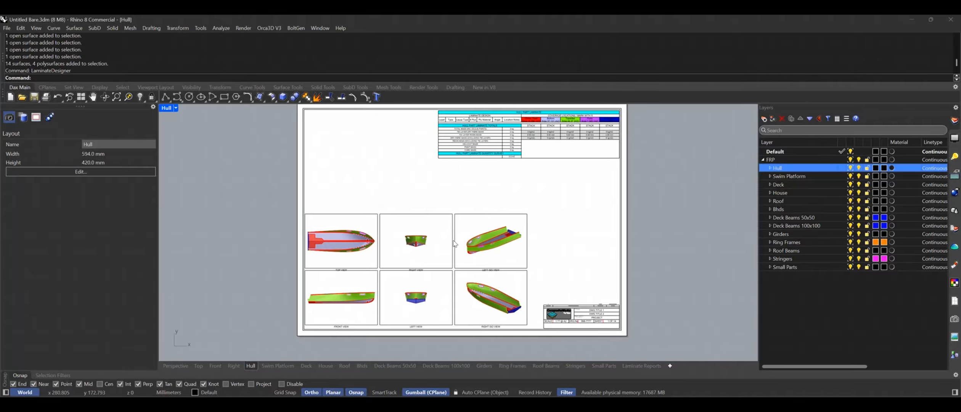
pyautogui.scroll(1, 568, 259)
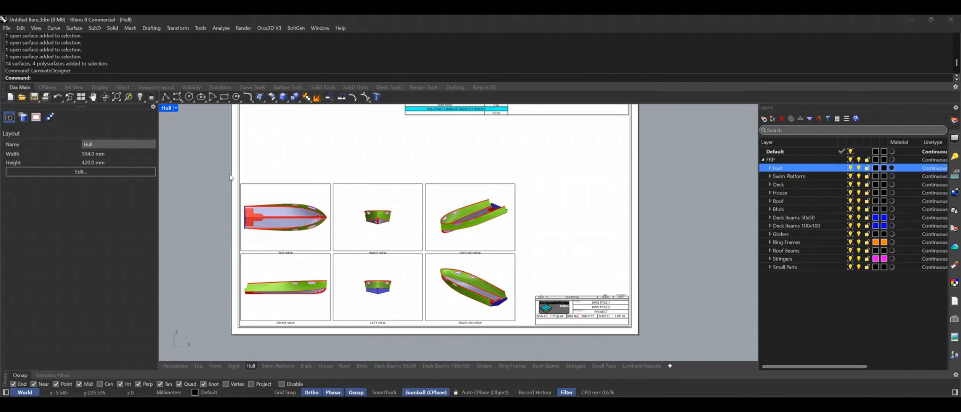
pyautogui.moveTo(200, 164); pyautogui.dragTo(524, 341)
pyautogui.click(564, 229)
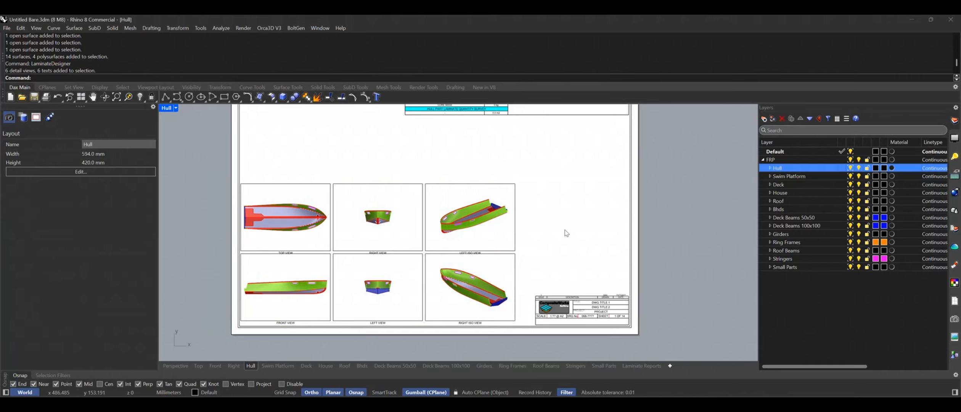
# Step: Examine the Hull Part Laminate table's design columns, coverage locations, laminate totals and quantity survey
pyautogui.scroll(-4, 508, 241)
pyautogui.moveTo(561, 184); pyautogui.dragTo(555, 204, button='right')
pyautogui.scroll(5, 492, 185)
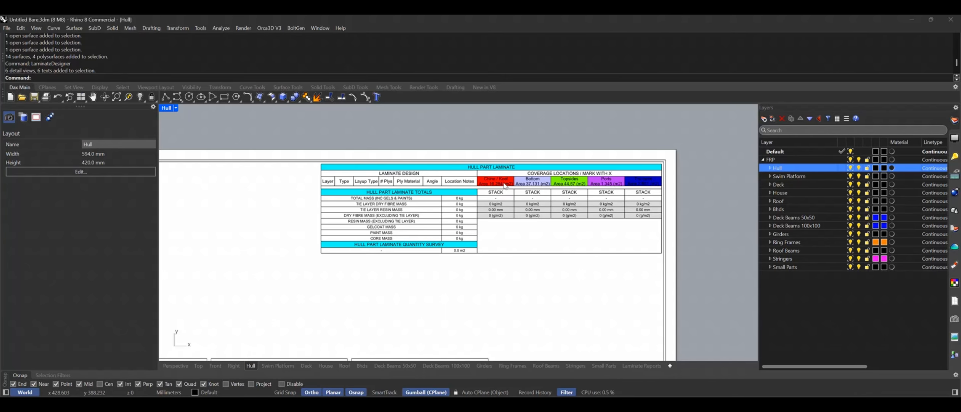
pyautogui.scroll(-3, 511, 192)
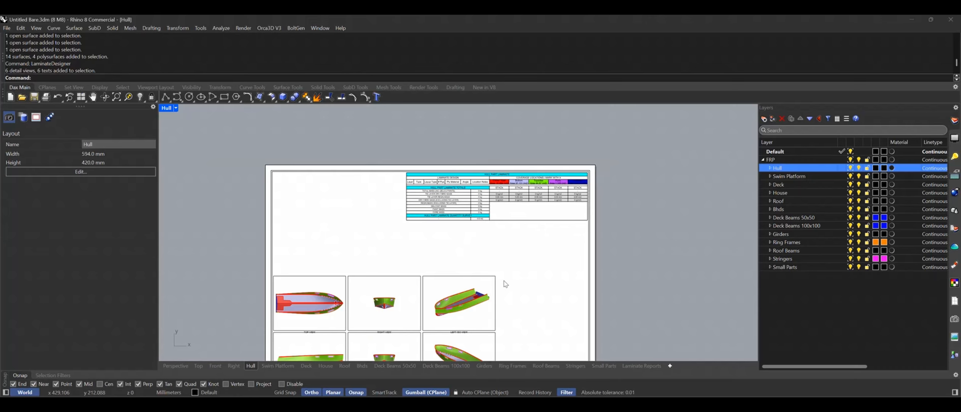
pyautogui.moveTo(533, 279); pyautogui.dragTo(523, 263, button='right')
pyautogui.scroll(2, 500, 167)
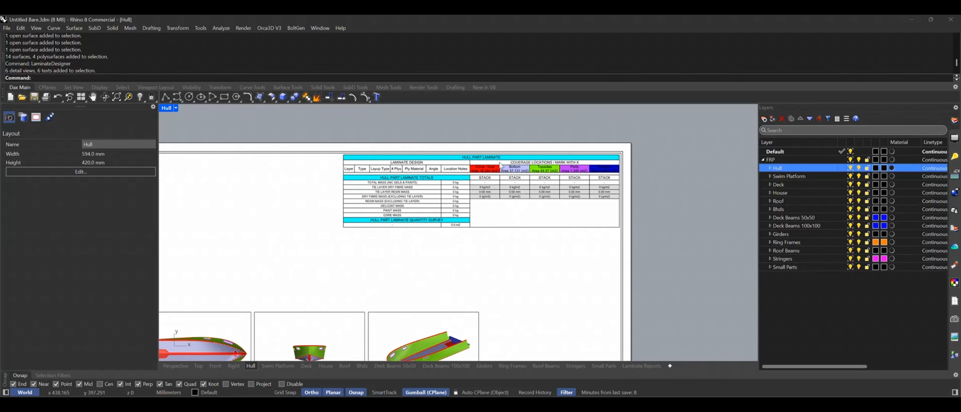
pyautogui.scroll(2, 501, 167)
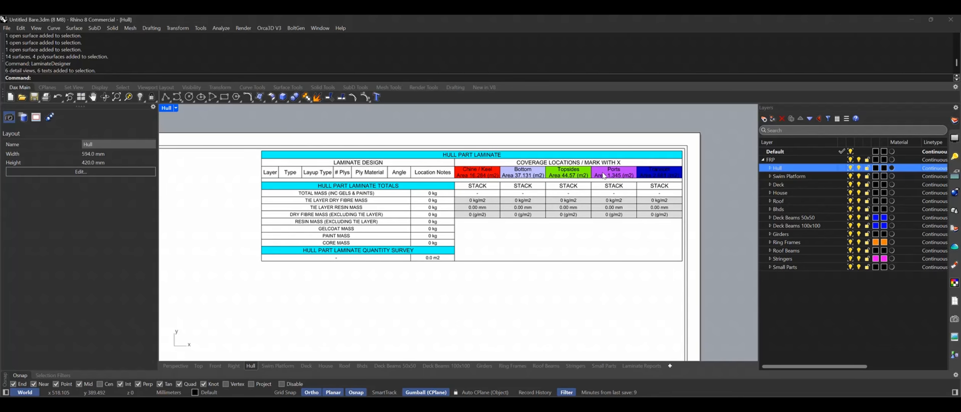
# Step: Expand the Hull layer and highlight its sublayers from Chine / Keel through Transom to compare with the table's coverage columns
pyautogui.click(770, 167)
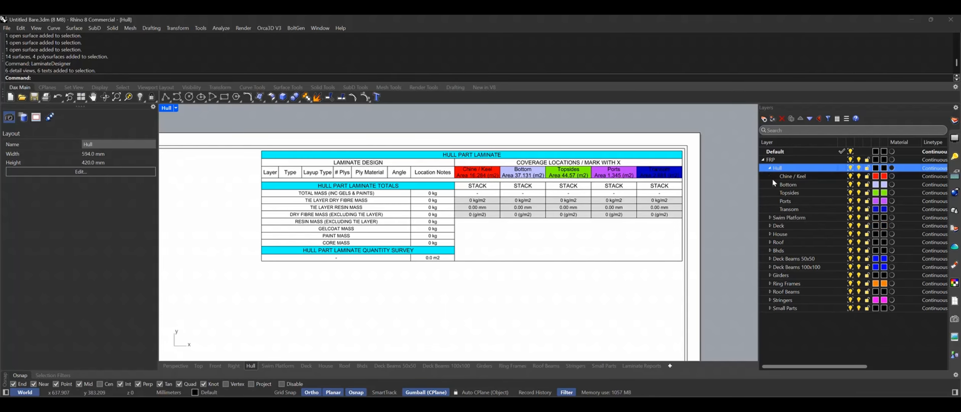
pyautogui.click(784, 177)
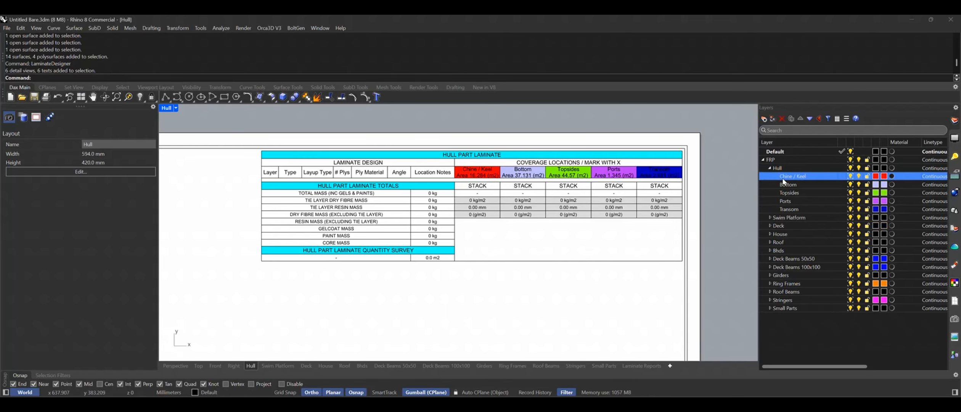
pyautogui.keyDown('shift'); pyautogui.click(797, 210); pyautogui.keyUp('shift')
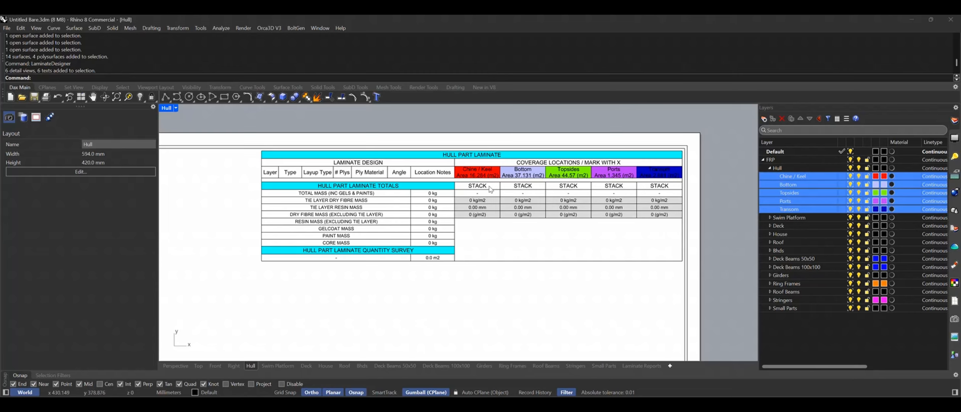
# Step: Compare the colour-coded zones in the hull detail views with the coverage location areas in the Hull Part Laminate table
pyautogui.scroll(-5, 491, 187)
pyautogui.scroll(6, 446, 213)
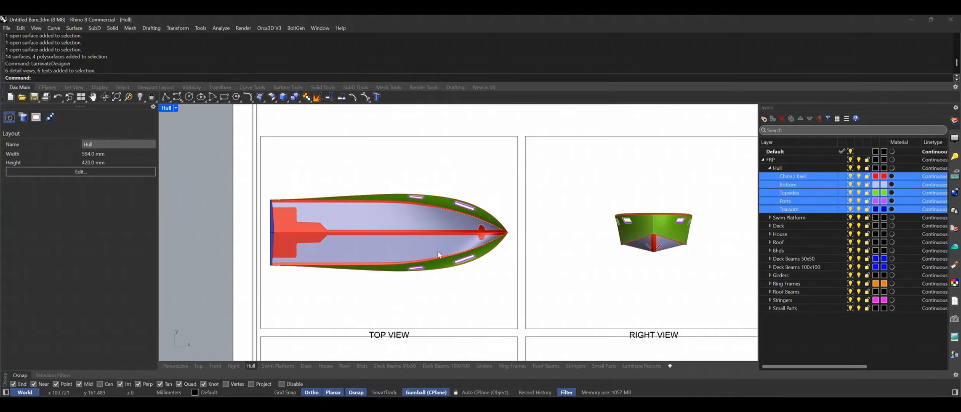
pyautogui.scroll(-3, 367, 294)
pyautogui.scroll(2, 388, 280)
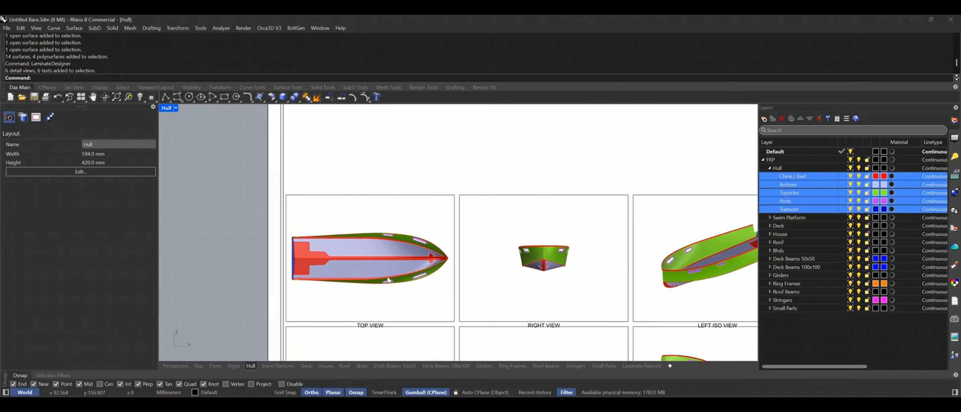
pyautogui.scroll(-2, 389, 280)
pyautogui.scroll(1, 590, 150)
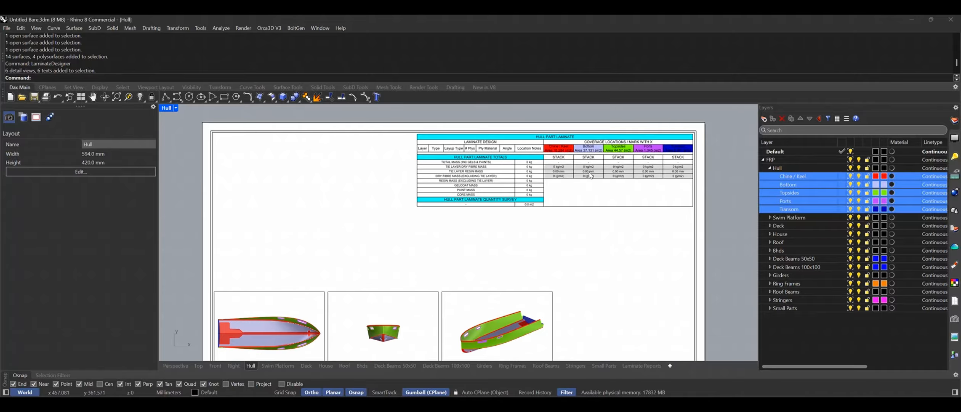
pyautogui.scroll(3, 590, 171)
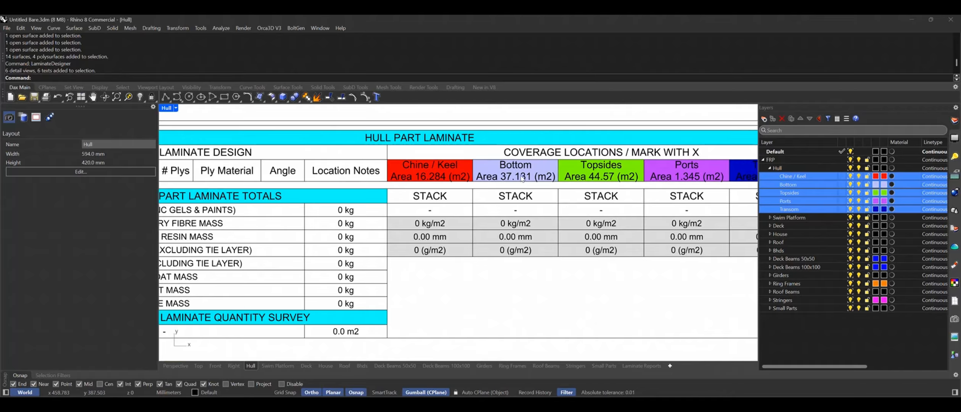
pyautogui.scroll(-5, 526, 176)
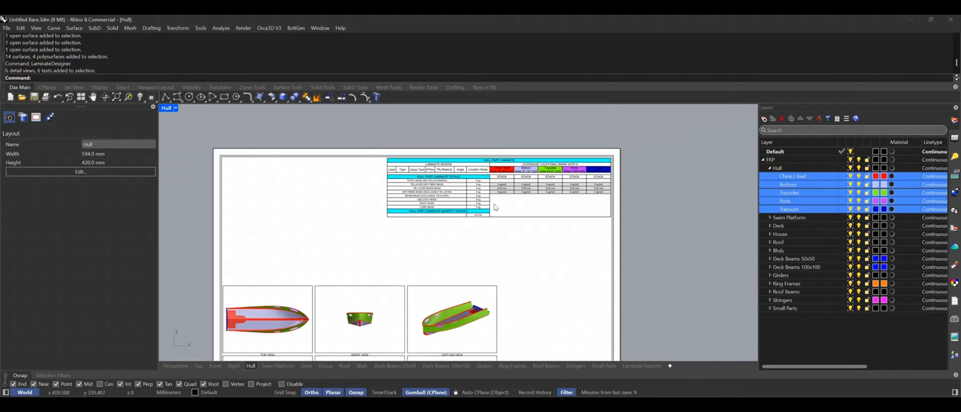
pyautogui.scroll(3, 344, 262)
pyautogui.scroll(3, 344, 257)
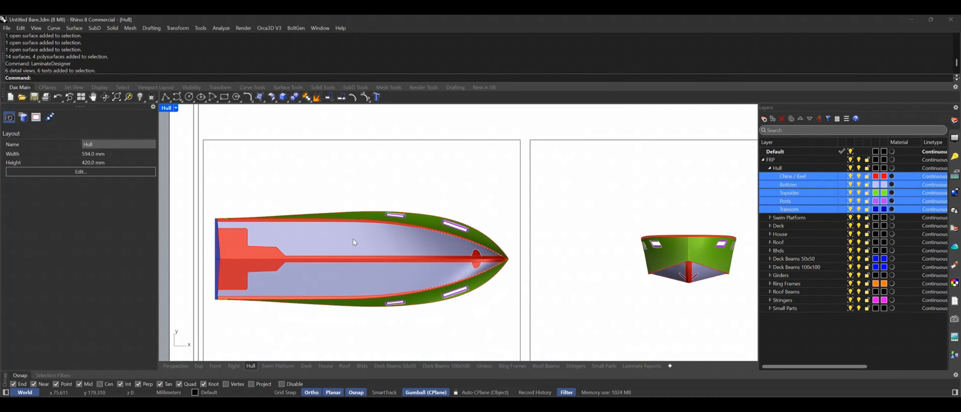
pyautogui.scroll(-5, 355, 242)
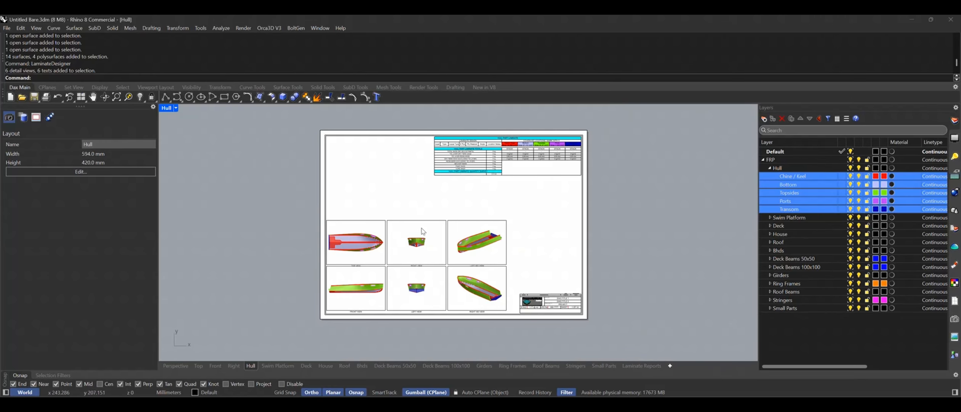
pyautogui.scroll(2, 496, 236)
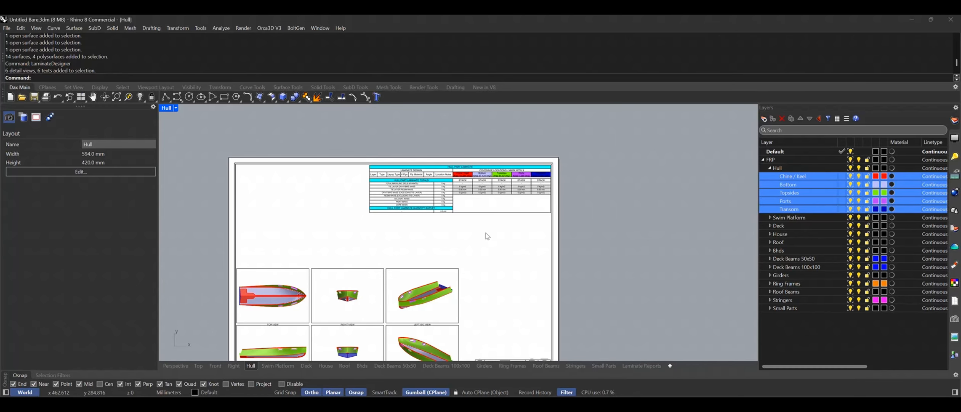
# Step: Review the Swim Platform, Deck, House, Roof and Laminate Reports layouts, and return to the Hull layout
pyautogui.click(281, 366)
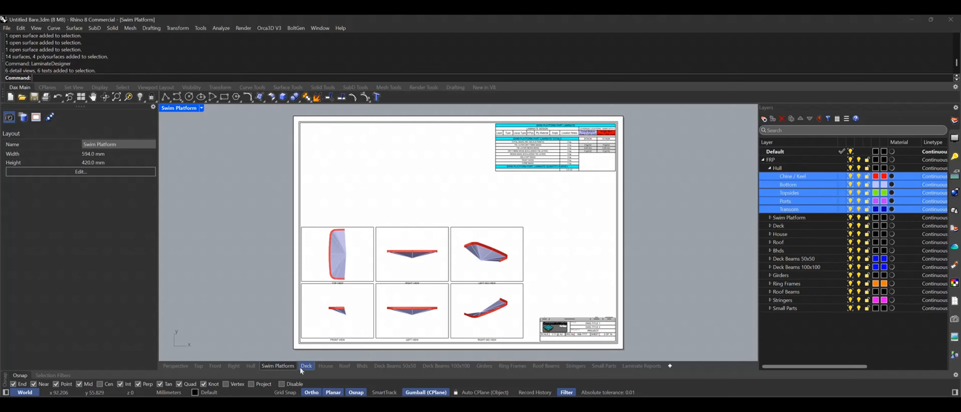
pyautogui.click(304, 368)
pyautogui.click(323, 367)
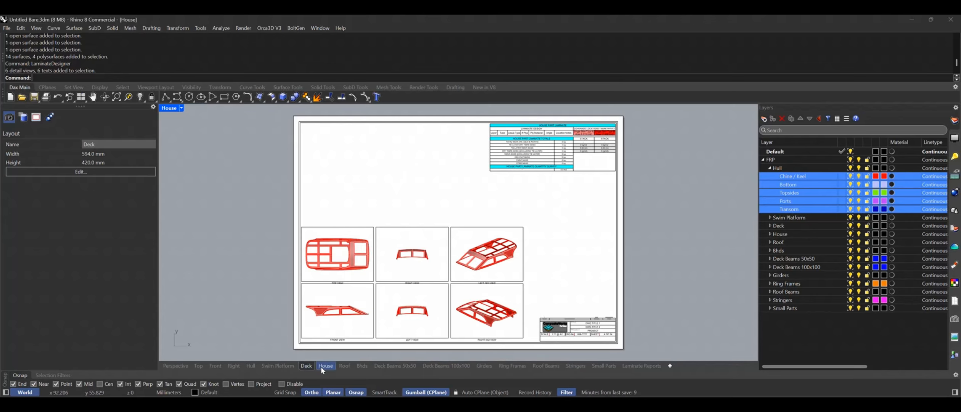
pyautogui.click(343, 367)
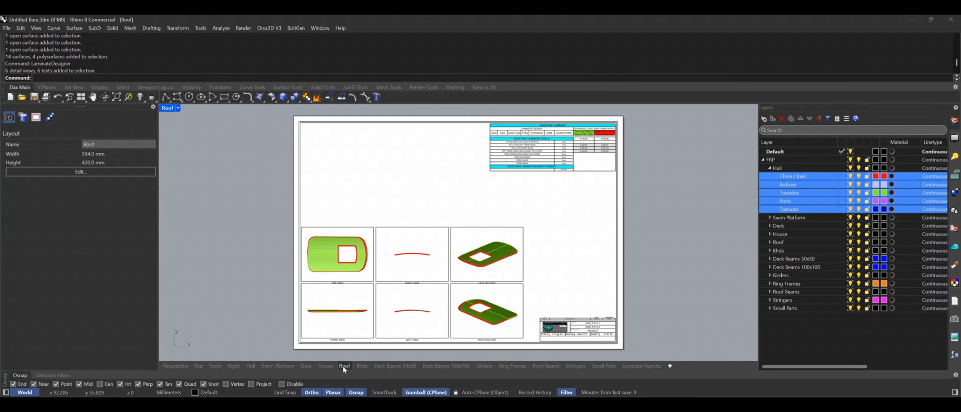
pyautogui.click(643, 366)
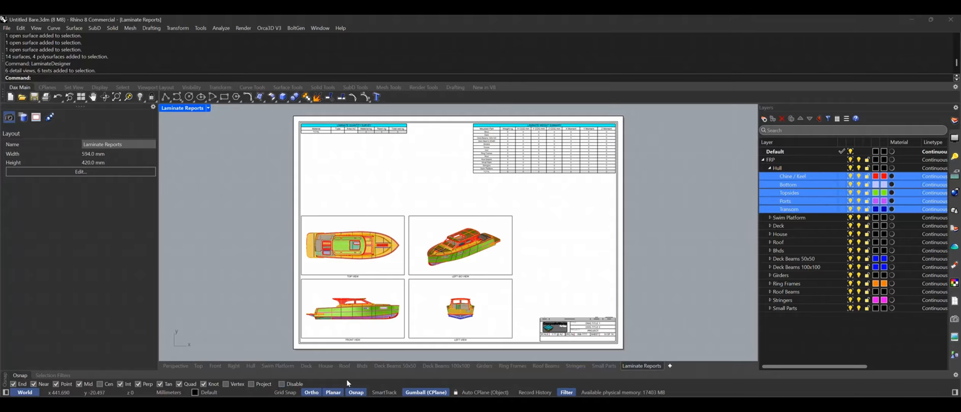
pyautogui.click(251, 365)
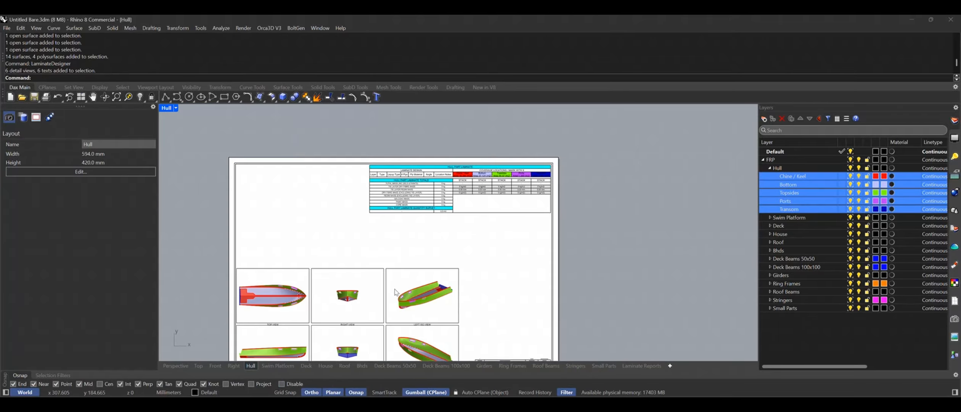
pyautogui.moveTo(496, 297); pyautogui.dragTo(502, 265, button='right')
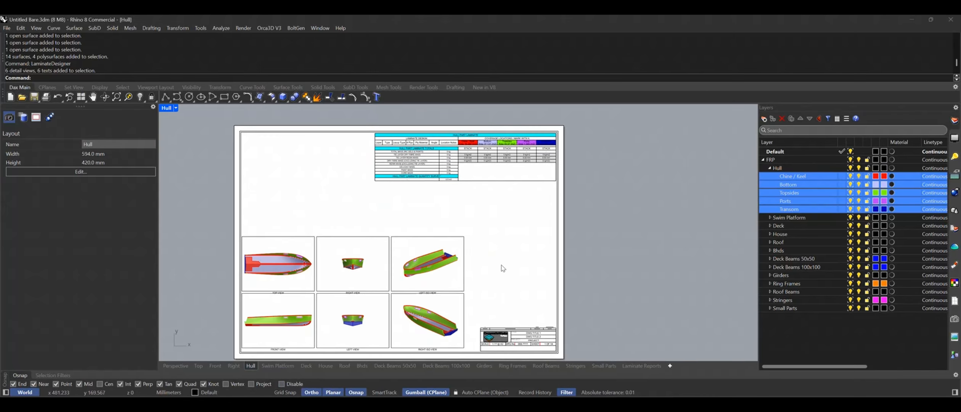
# Step: Run LaminateDesigner and open the Hull part for editing in CompositeWorks
pyautogui.write('LaminateDesigner')
pyautogui.press('Return')
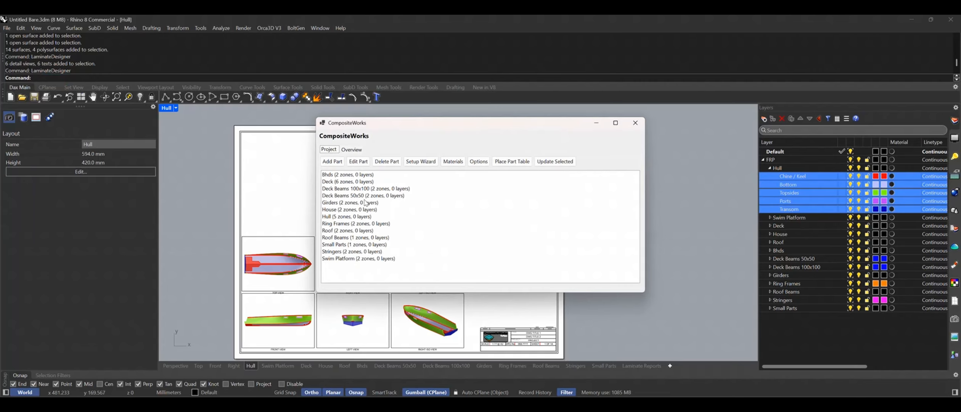
pyautogui.click(340, 177)
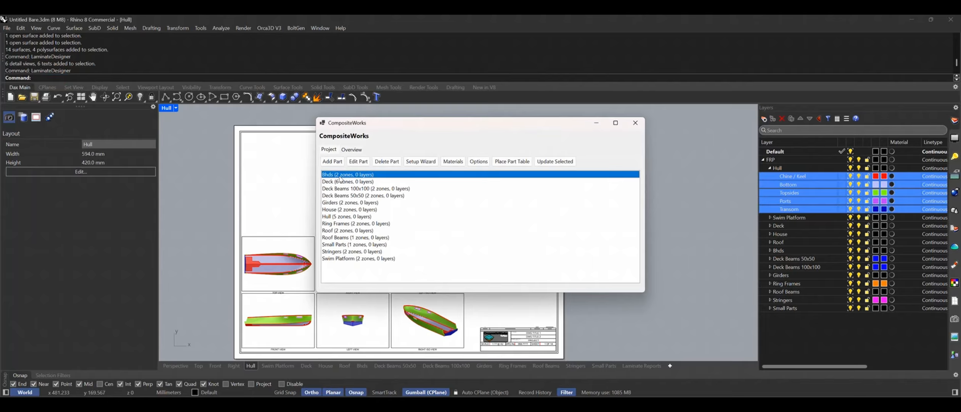
pyautogui.keyDown('shift'); pyautogui.click(344, 259); pyautogui.keyUp('shift')
pyautogui.click(355, 176)
pyautogui.click(334, 217)
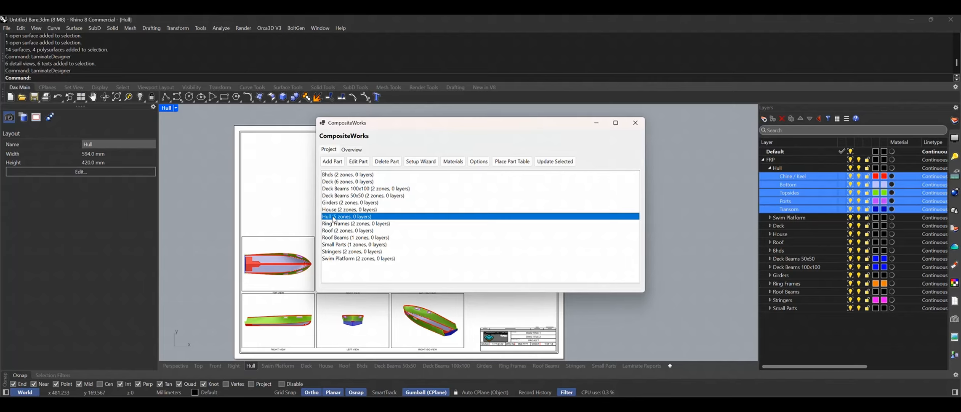
pyautogui.click(358, 161)
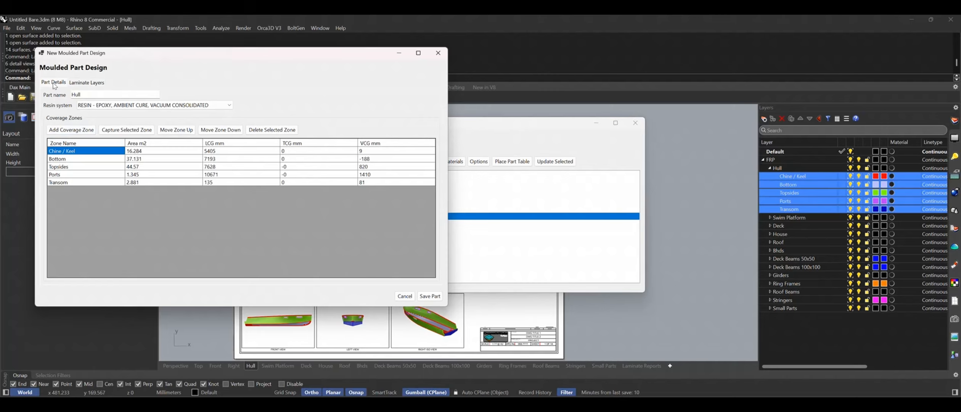
# Step: Review the Hull part's name and resin system options, choosing RESIN - EPOXY, AMBIENT CURE, VACUUM CONSOLIDATED
pyautogui.click(93, 94)
pyautogui.click(171, 106)
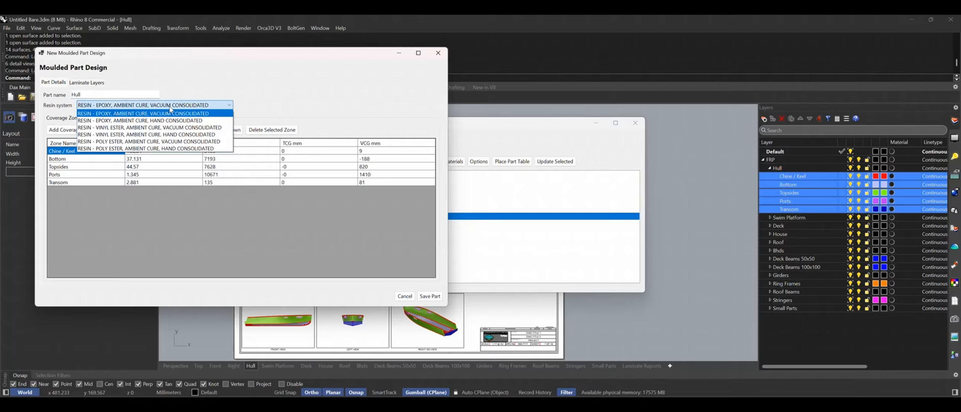
pyautogui.click(170, 109)
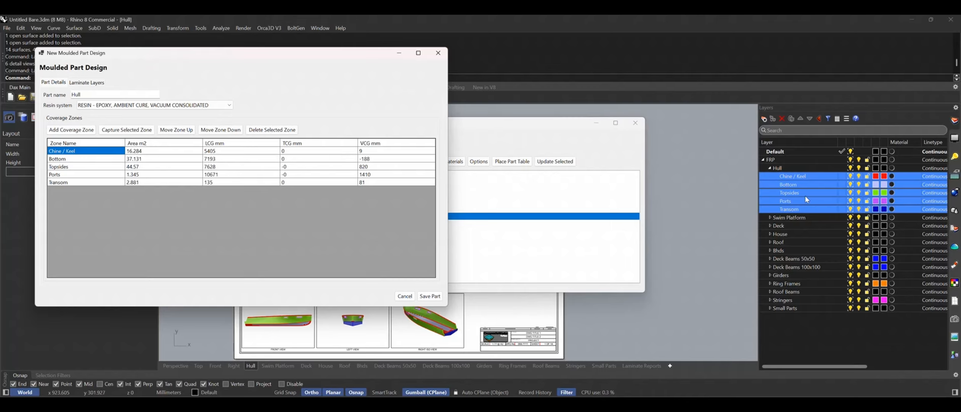
# Step: Define laminate layer 1 of the Hull as type Gelcoat with the Sprayed layup type, widening the part design window
pyautogui.click(87, 83)
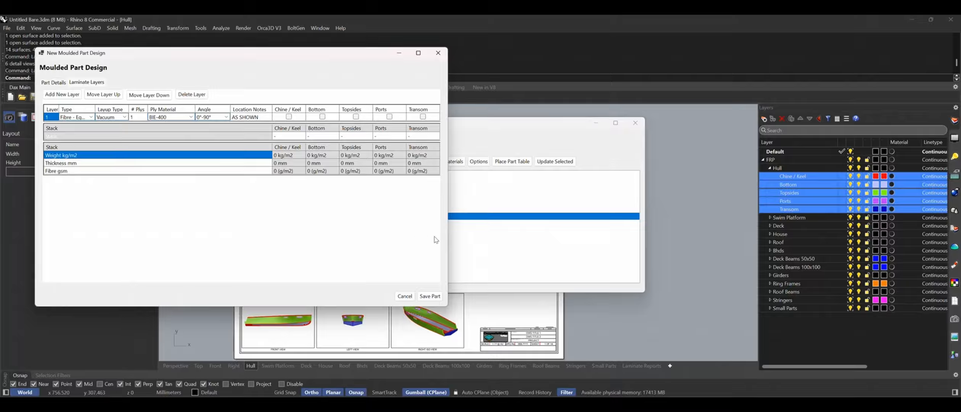
pyautogui.moveTo(448, 200); pyautogui.dragTo(559, 207)
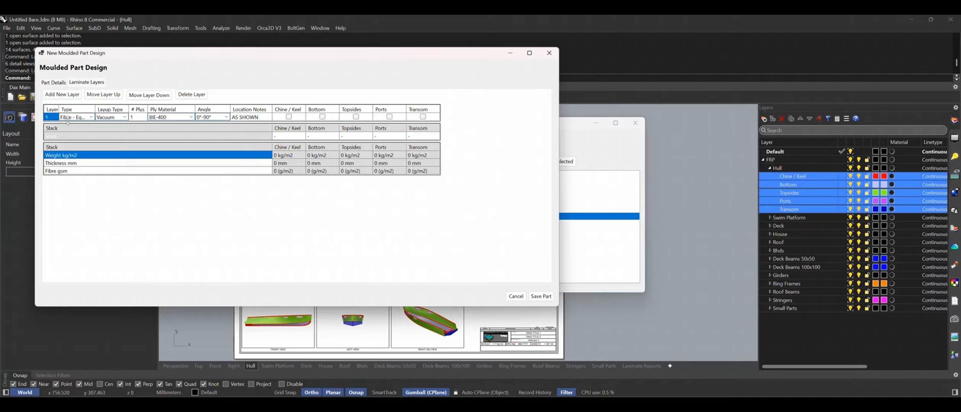
pyautogui.click(94, 119)
pyautogui.click(92, 117)
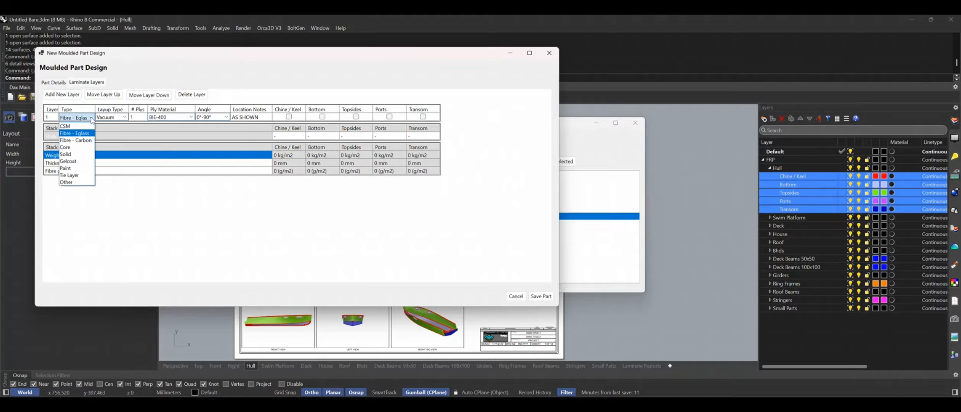
pyautogui.click(78, 163)
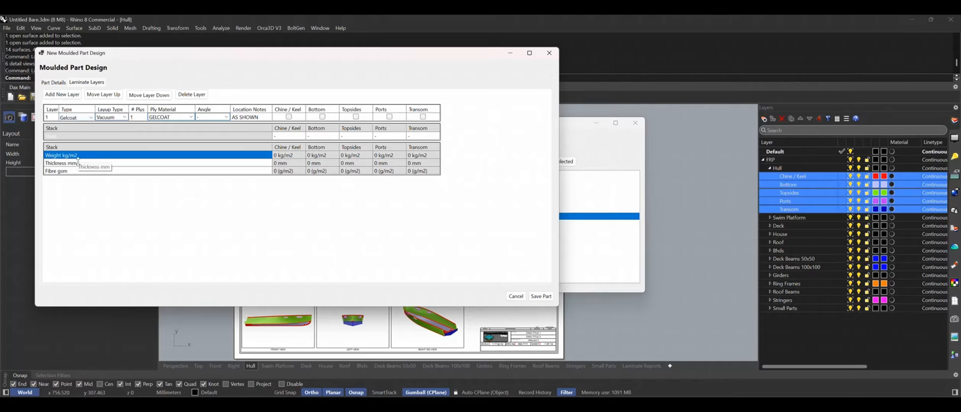
pyautogui.click(125, 117)
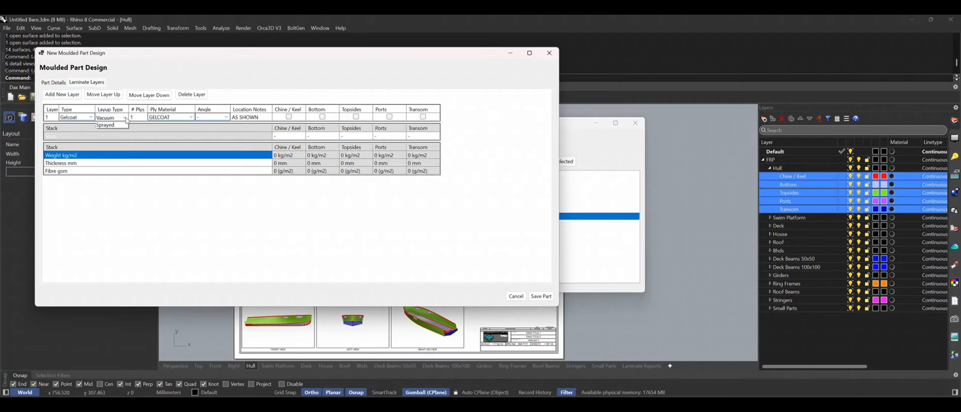
pyautogui.click(108, 140)
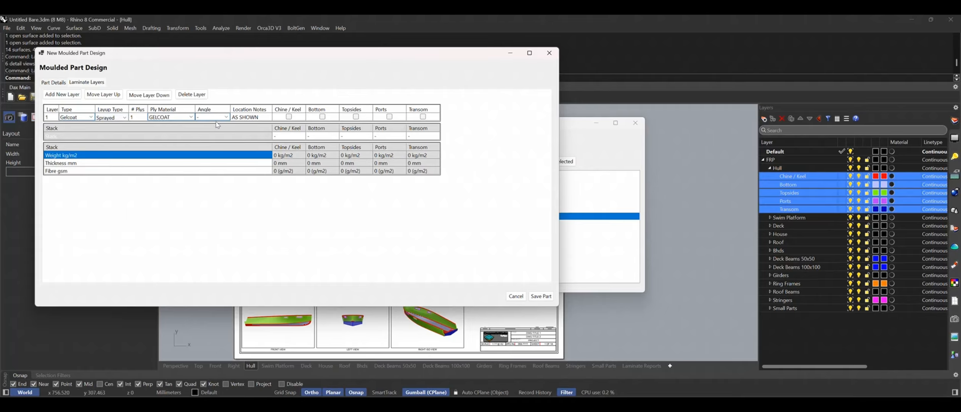
# Step: Check layer 1's location notes and apply the gelcoat to the Chine / Keel, Bottom, Topsides, Ports and Transom zones
pyautogui.click(256, 118)
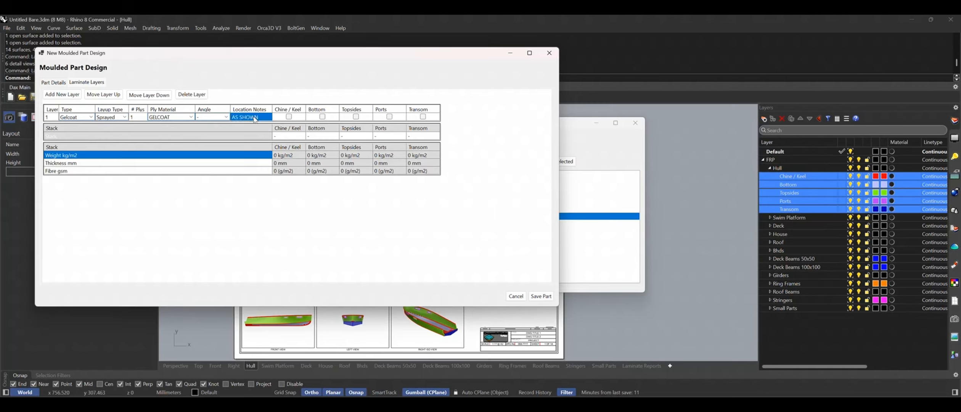
pyautogui.click(258, 117)
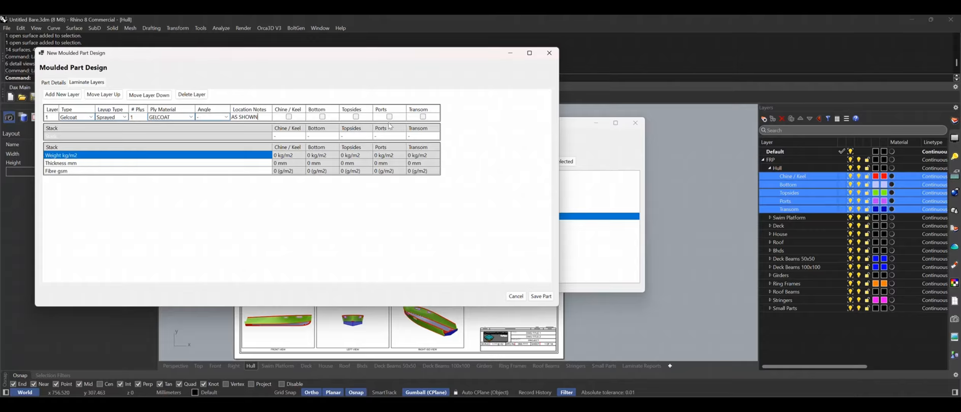
pyautogui.click(289, 117)
pyautogui.click(323, 117)
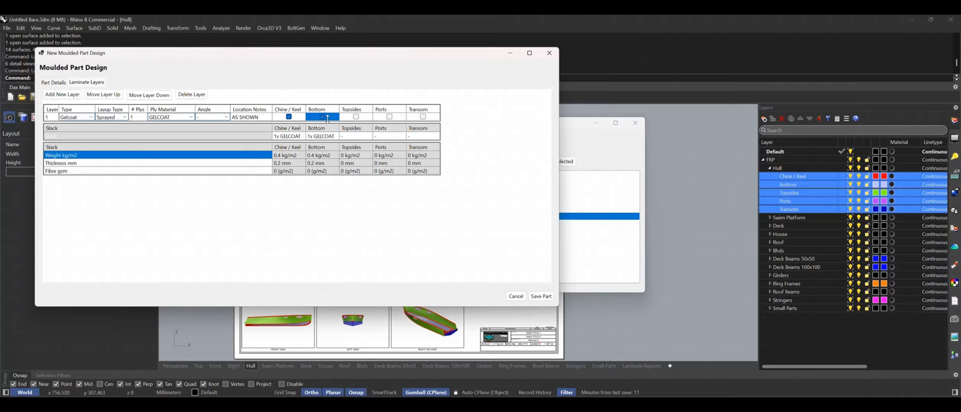
pyautogui.click(356, 117)
pyautogui.click(389, 117)
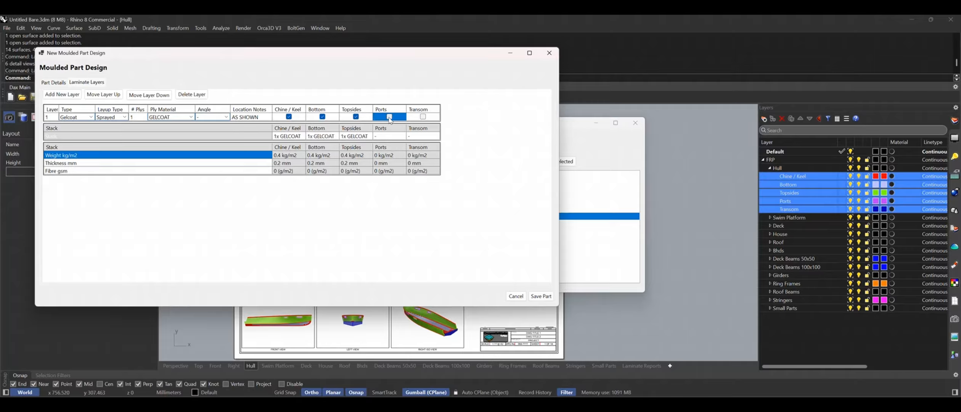
pyautogui.click(423, 117)
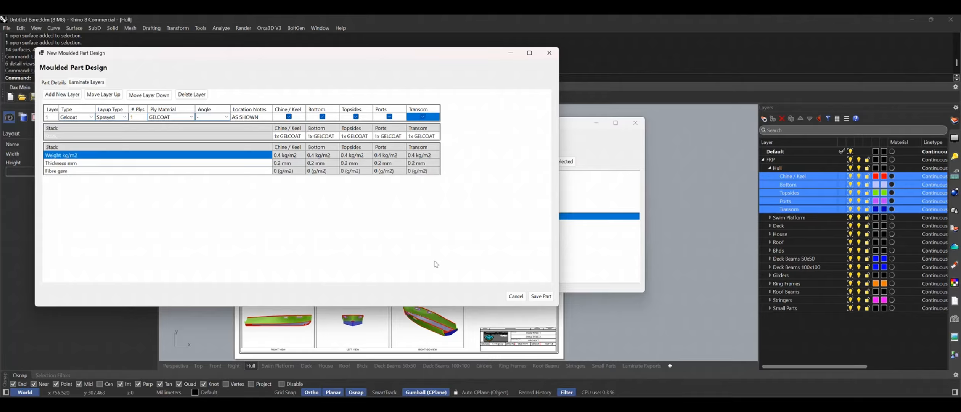
# Step: Add laminate layer 2 as a Tie Layer with Hand Laminate layup and CSM-300 ply material
pyautogui.click(68, 95)
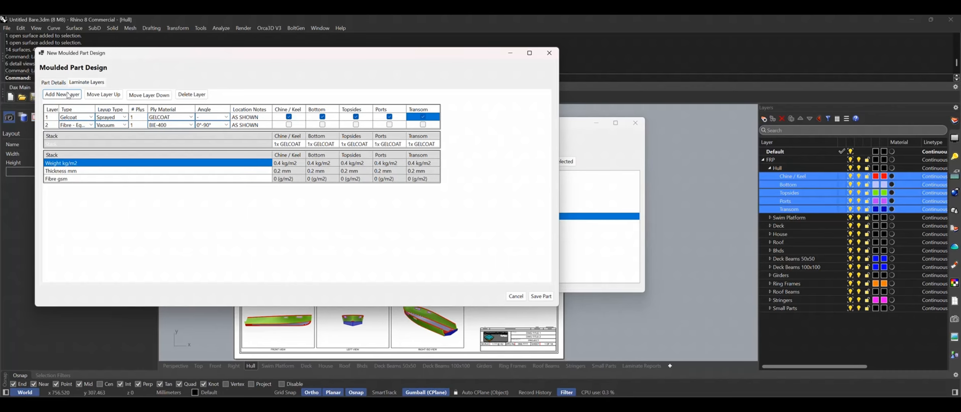
pyautogui.click(92, 127)
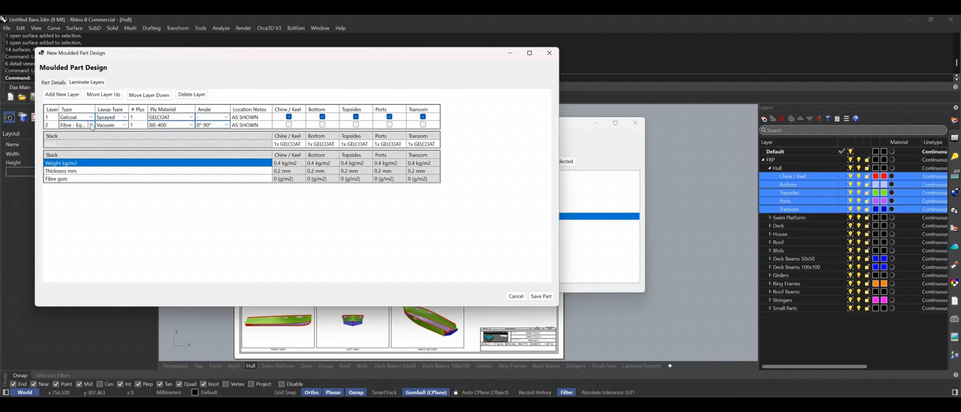
pyautogui.click(92, 127)
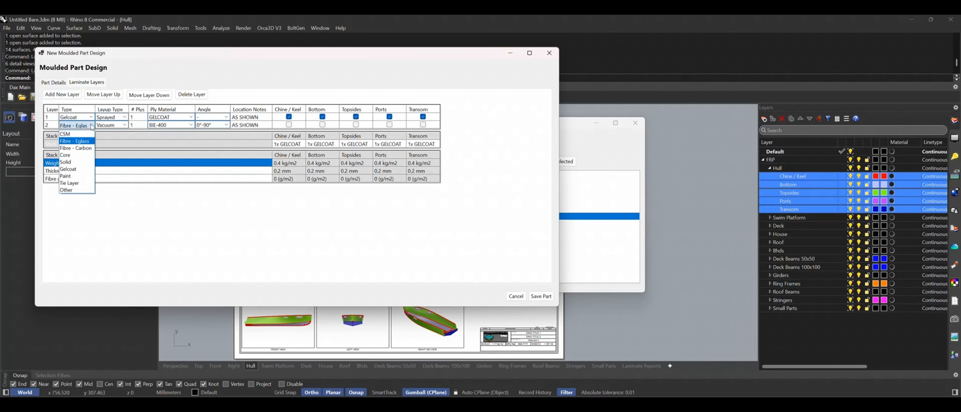
pyautogui.click(75, 183)
pyautogui.click(125, 126)
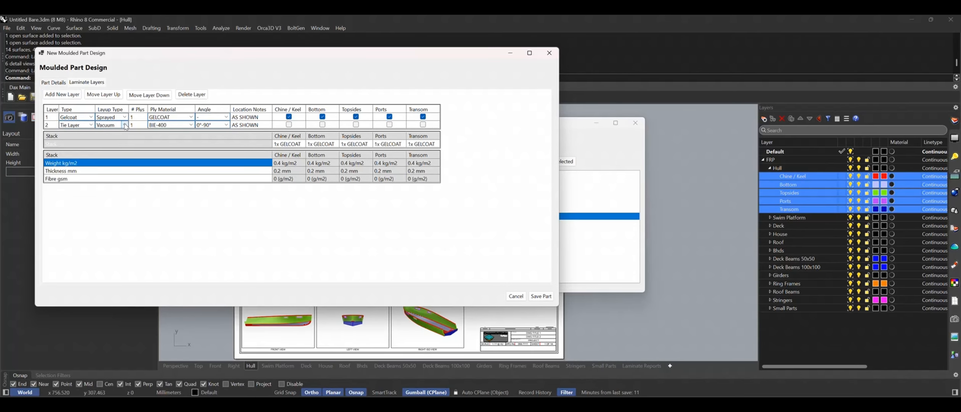
pyautogui.click(125, 125)
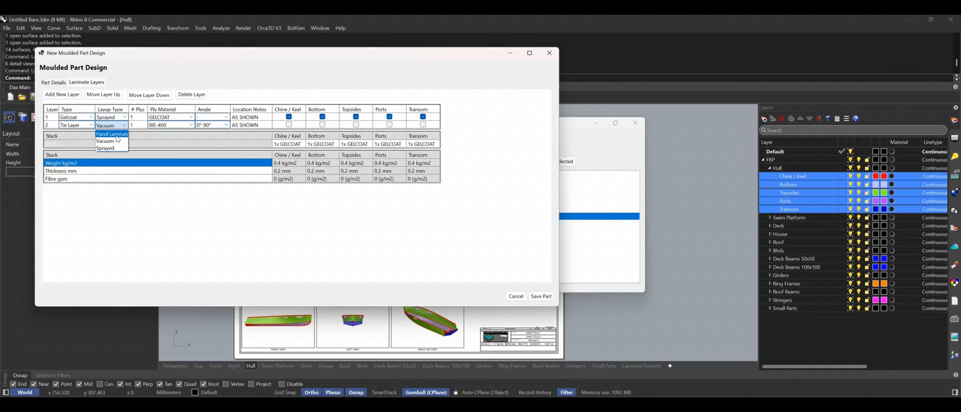
pyautogui.click(123, 139)
pyautogui.click(190, 126)
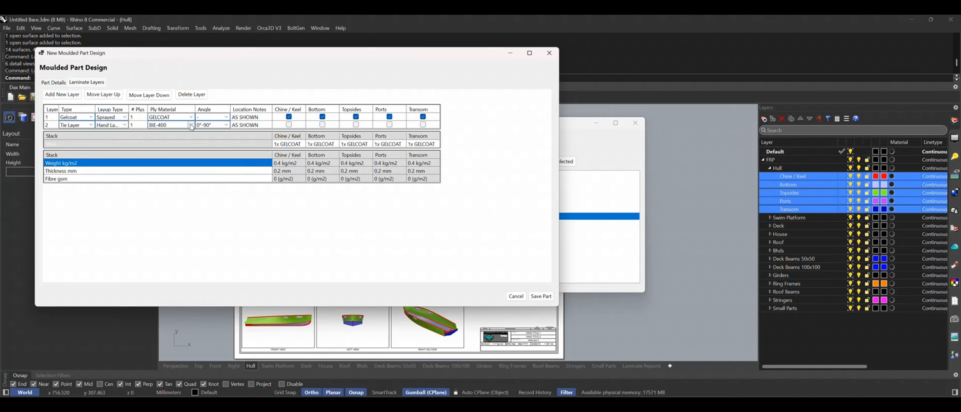
pyautogui.click(191, 126)
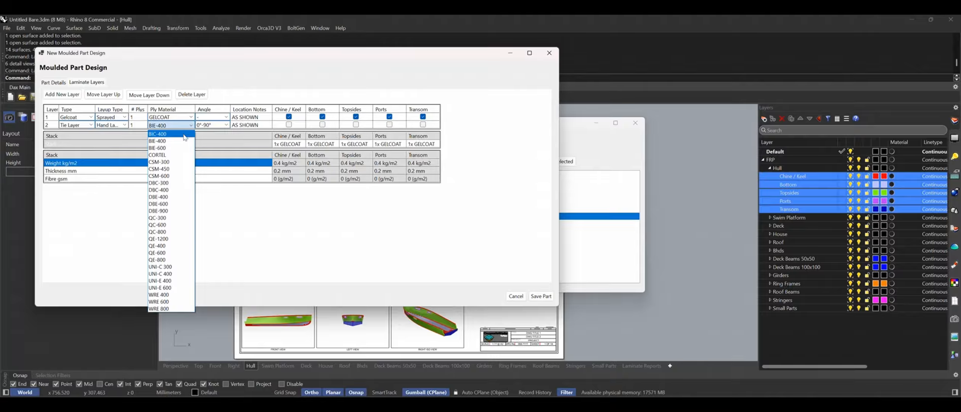
pyautogui.click(171, 162)
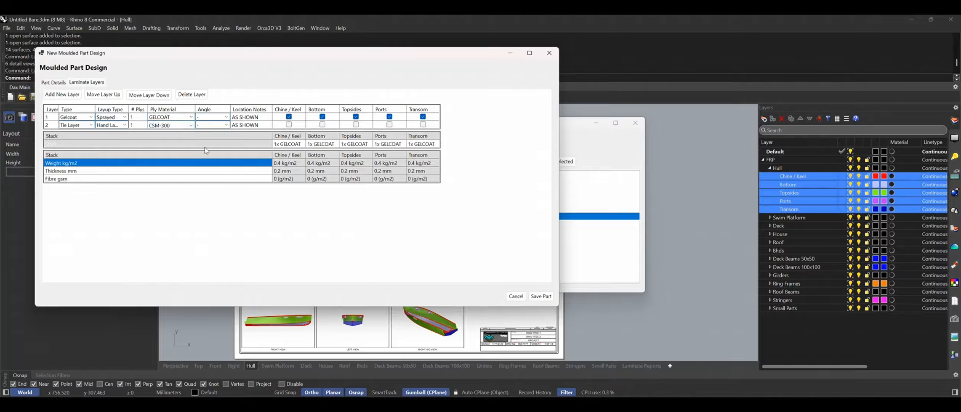
# Step: Apply the CSM-300 tie layer to the Chine / Keel, Bottom, Topsides, Ports and Transom zones
pyautogui.click(289, 125)
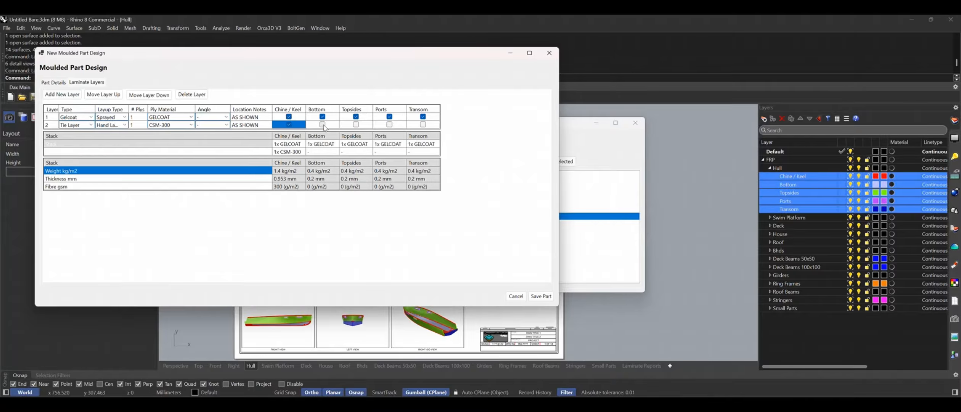
pyautogui.click(323, 125)
pyautogui.click(357, 125)
pyautogui.click(391, 125)
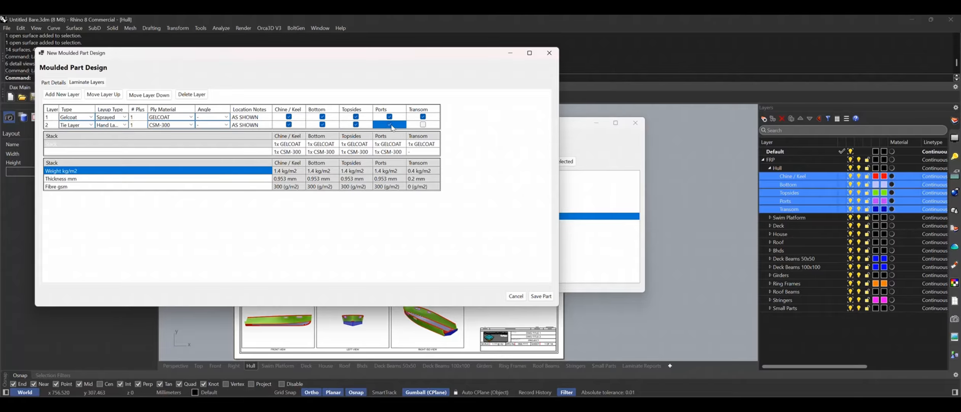
pyautogui.click(422, 125)
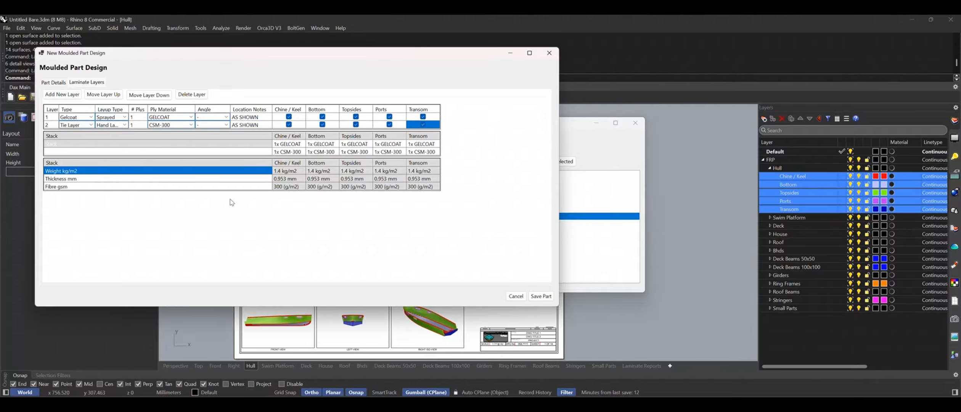
# Step: Add laminate layer 3 to the Hull and widen the Type column to fit its full entries
pyautogui.click(63, 94)
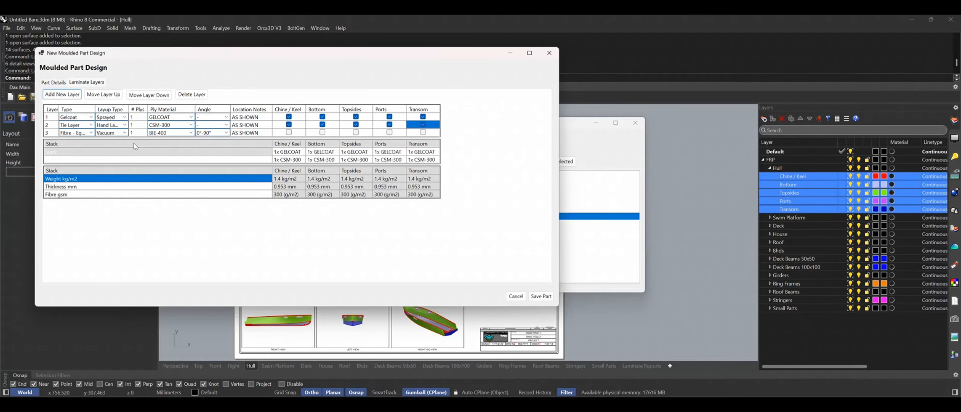
pyautogui.doubleClick(95, 110)
# Step: Switch layer 3 to Fibre - Carbon to review the carbon ply materials, and return its type to Fibre - Eglass
pyautogui.click(97, 134)
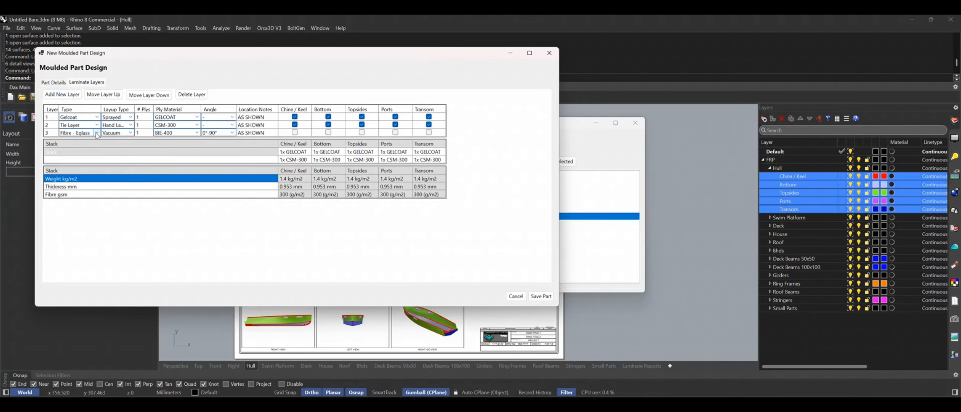
pyautogui.click(97, 134)
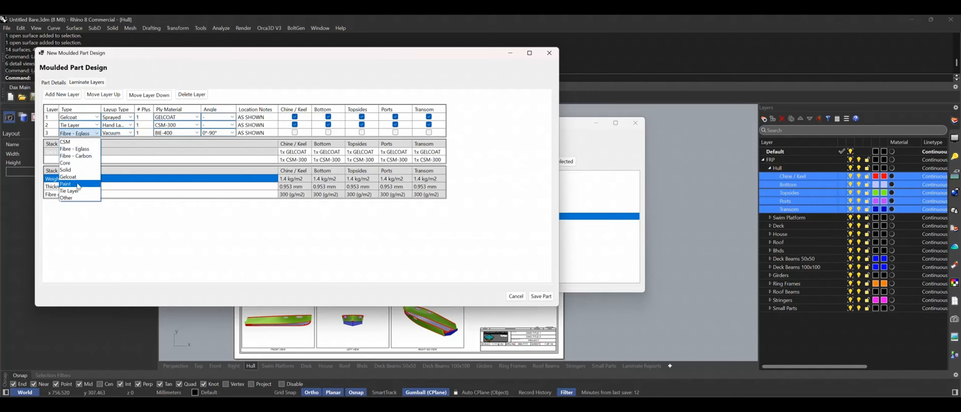
pyautogui.click(86, 158)
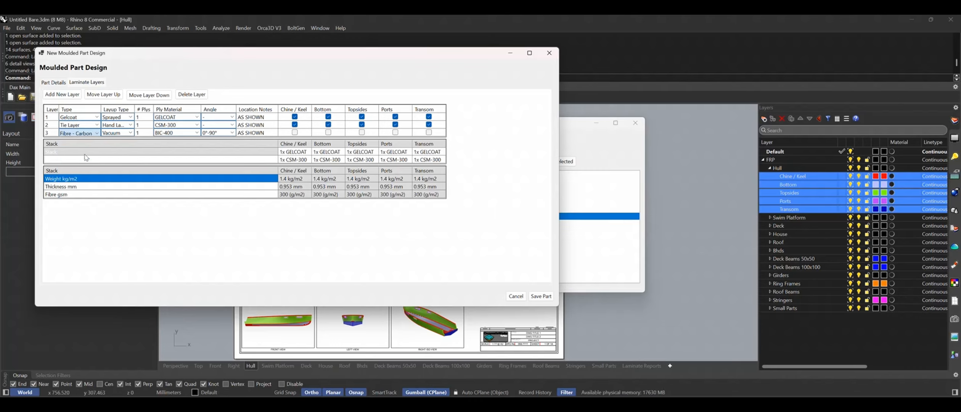
pyautogui.click(197, 133)
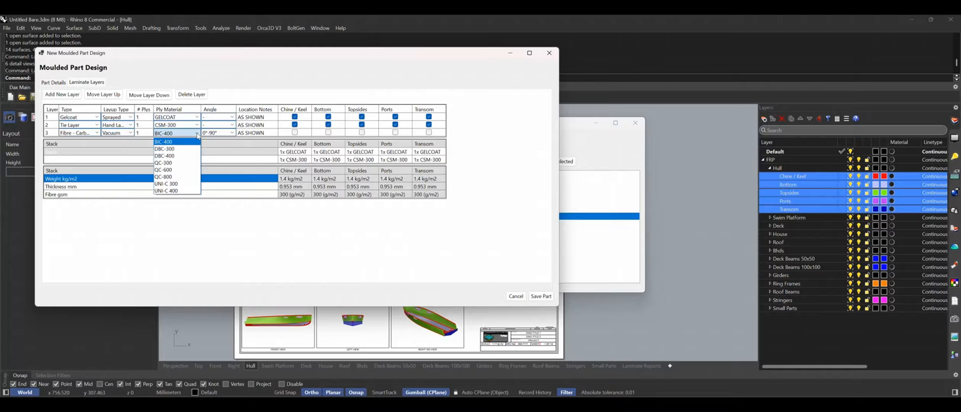
pyautogui.click(197, 134)
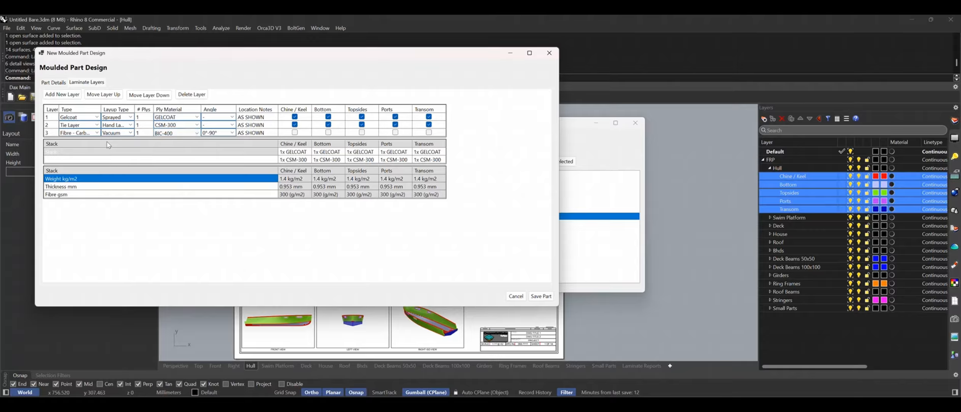
pyautogui.click(98, 133)
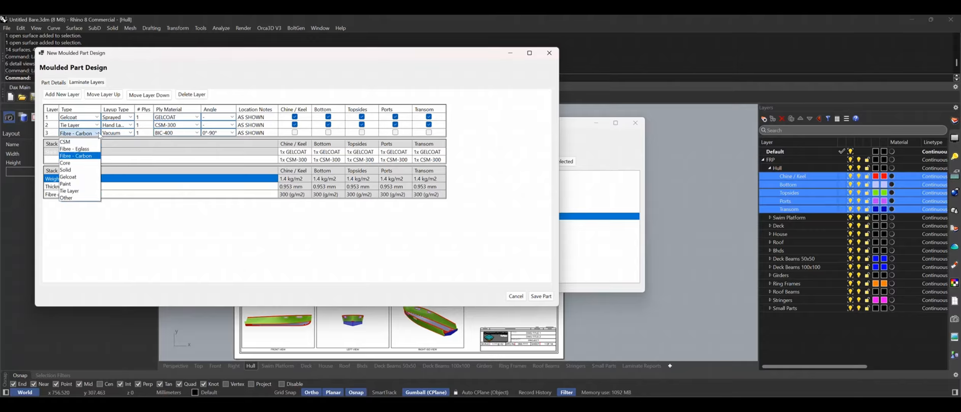
pyautogui.click(84, 150)
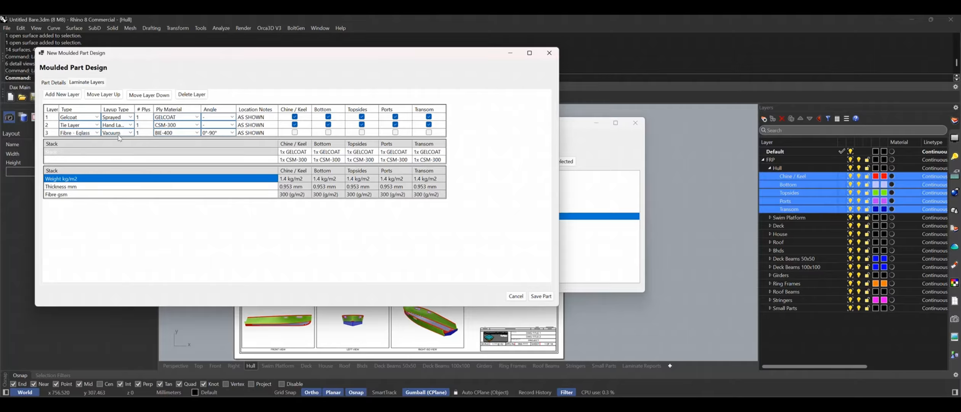
# Step: Set layer 3's ply material to DBE-600 and apply it to the Chine / Keel, Bottom, Topsides, Ports and Transom zones
pyautogui.click(196, 132)
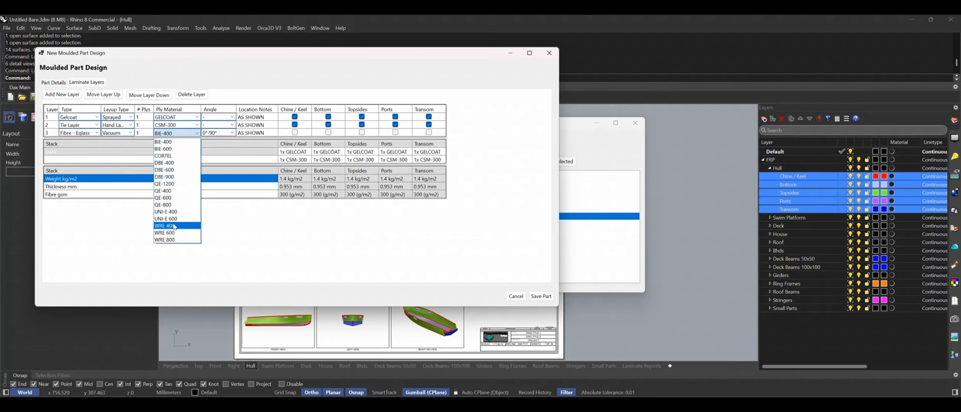
pyautogui.click(167, 171)
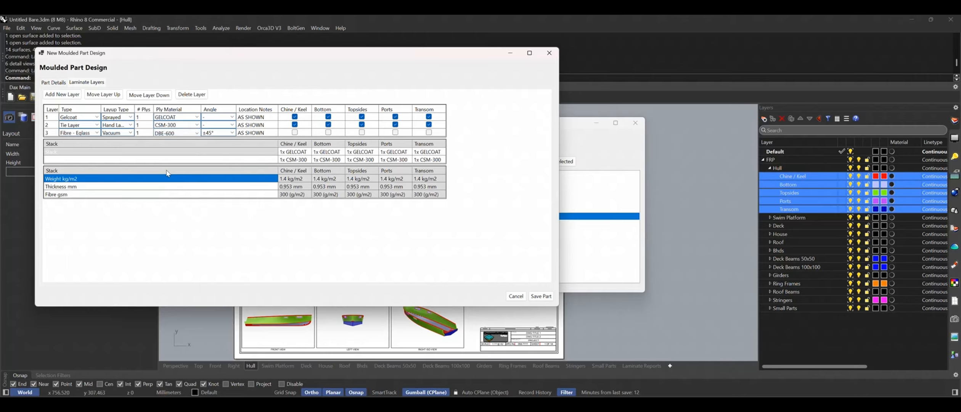
pyautogui.click(294, 132)
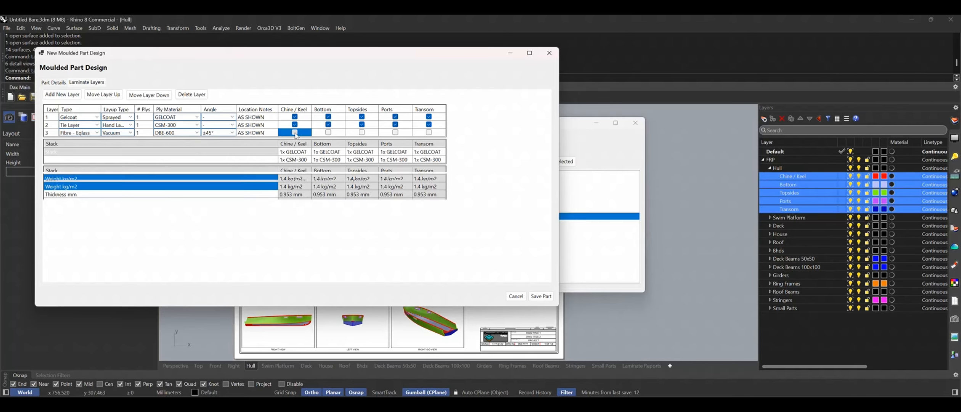
pyautogui.click(329, 133)
pyautogui.click(362, 132)
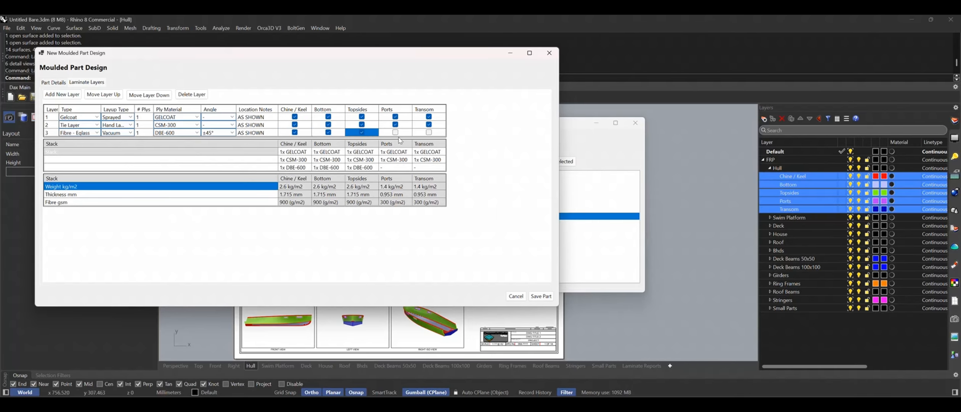
pyautogui.click(395, 133)
pyautogui.click(429, 132)
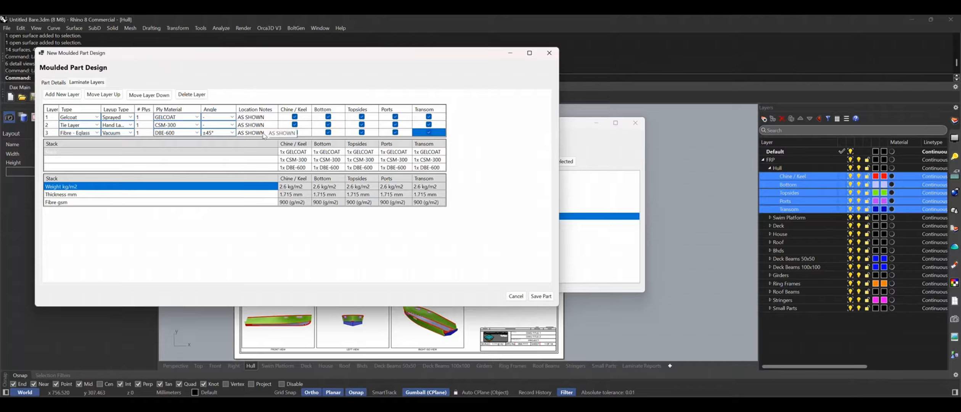
# Step: Add laminate layer 4 as a Fibre - Eglass vacuum layer with QE-1200 ply material
pyautogui.click(65, 95)
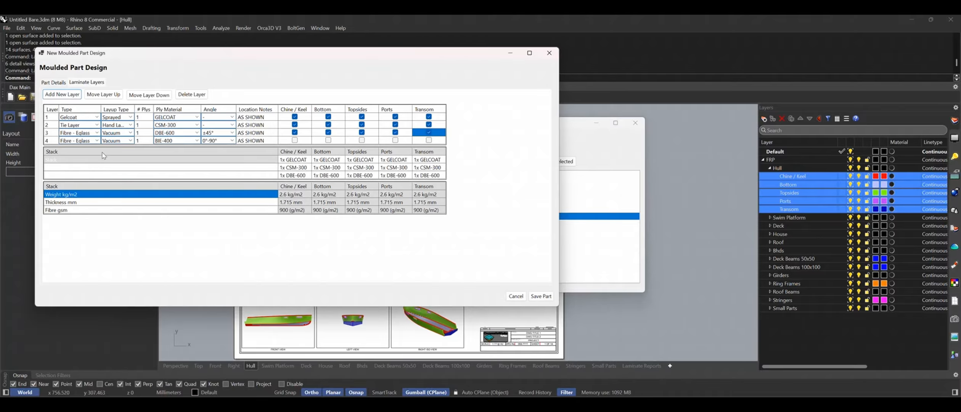
pyautogui.click(199, 141)
pyautogui.click(199, 141)
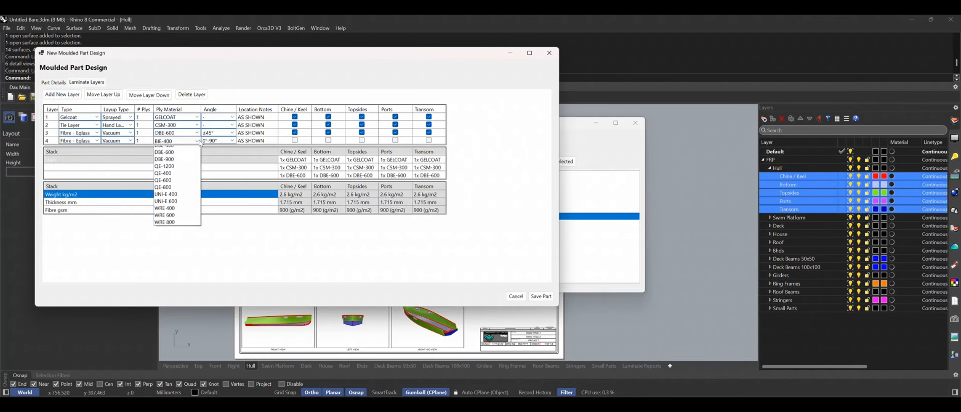
pyautogui.click(178, 193)
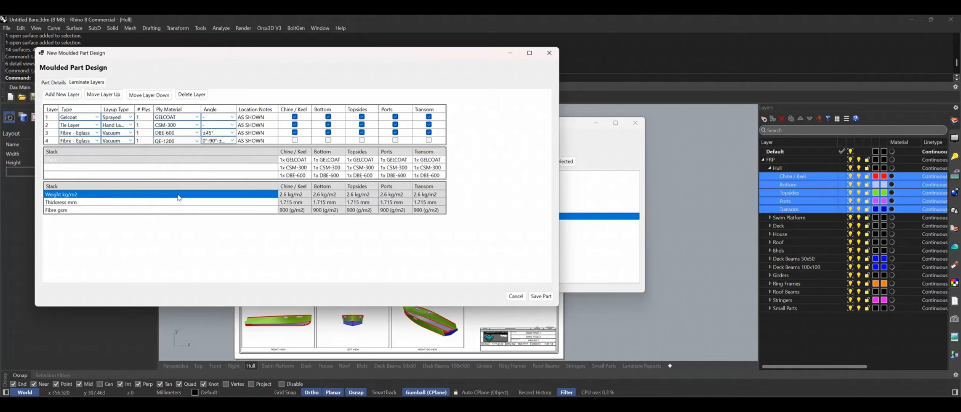
# Step: Apply the QE-1200 layer to the Chine / Keel, Bottom, Topsides, Ports and Transom zones
pyautogui.click(295, 140)
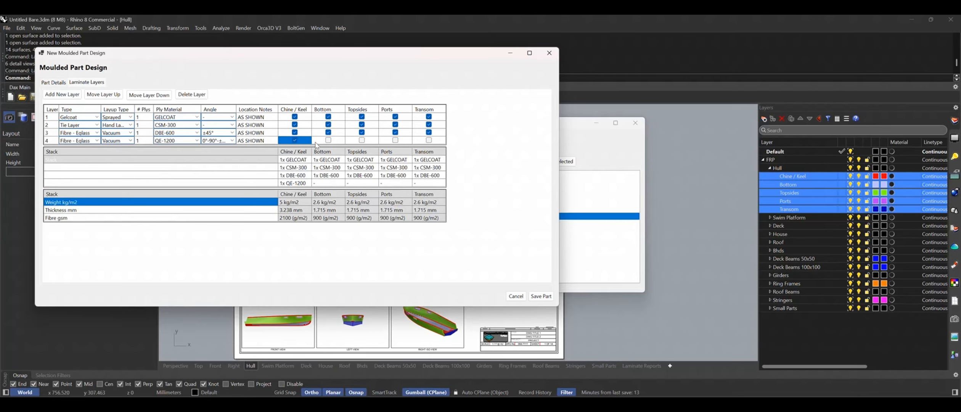
pyautogui.click(328, 140)
pyautogui.click(361, 140)
pyautogui.click(396, 141)
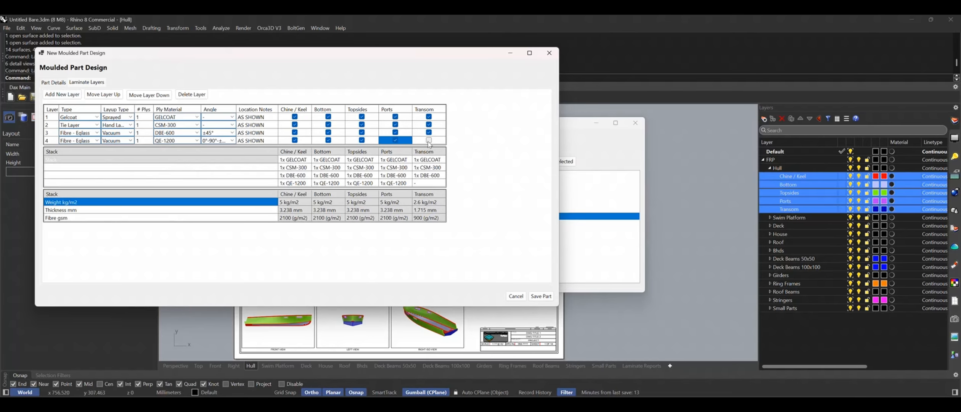
pyautogui.click(429, 140)
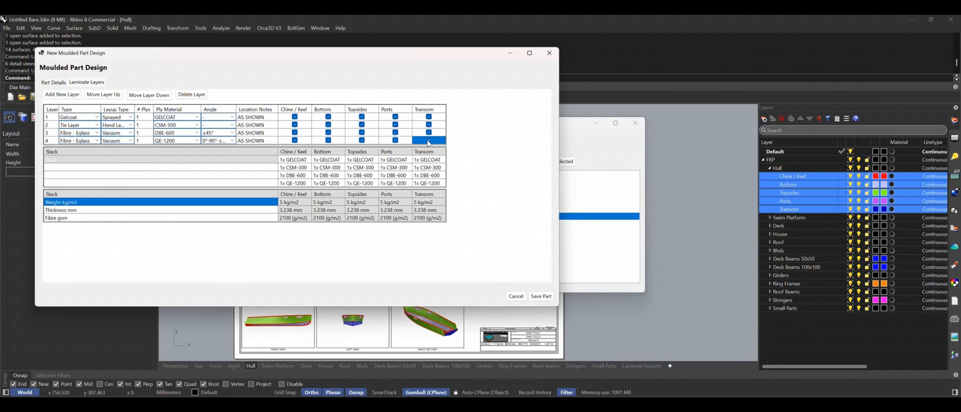
# Step: Add laminate layer 5 as a Core of 30mm 80kg PVC and apply it to the Bottom zone only
pyautogui.click(62, 94)
pyautogui.click(99, 149)
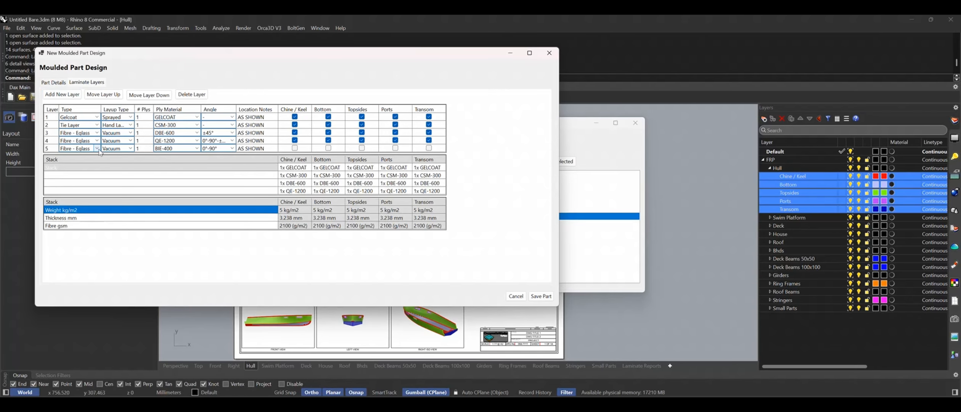
pyautogui.click(98, 150)
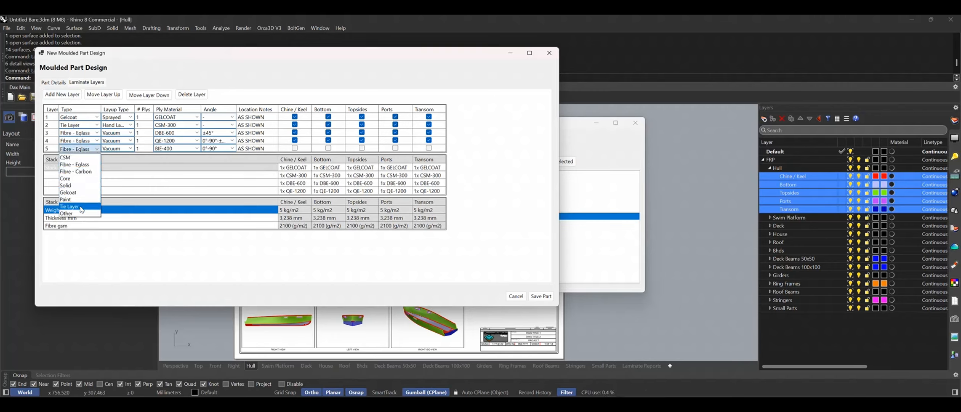
pyautogui.click(82, 178)
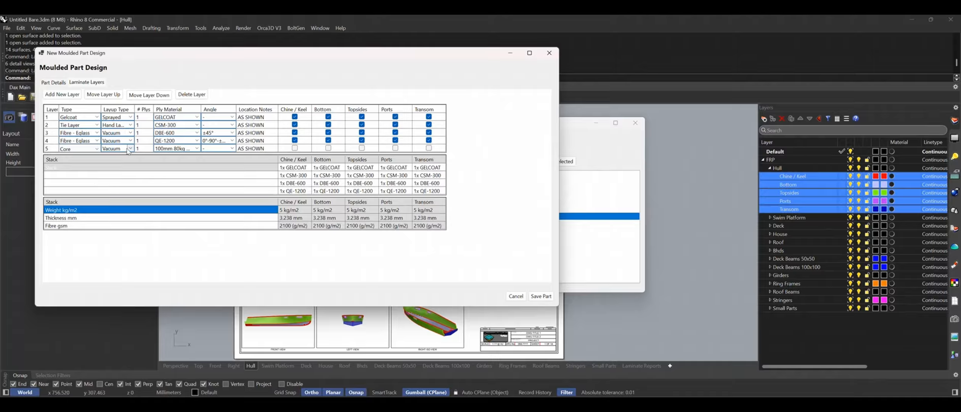
pyautogui.click(197, 149)
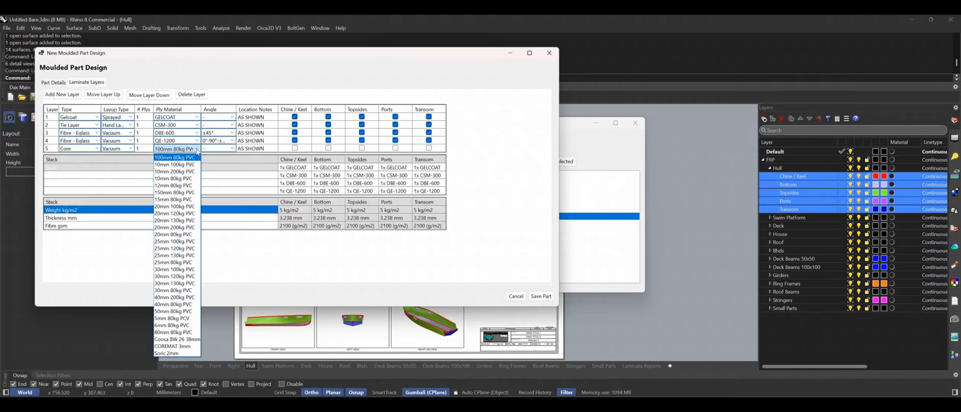
pyautogui.click(179, 234)
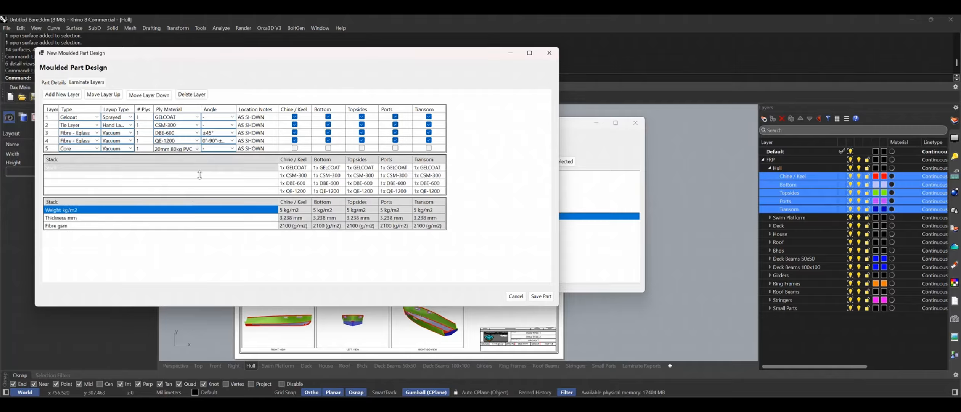
pyautogui.click(198, 150)
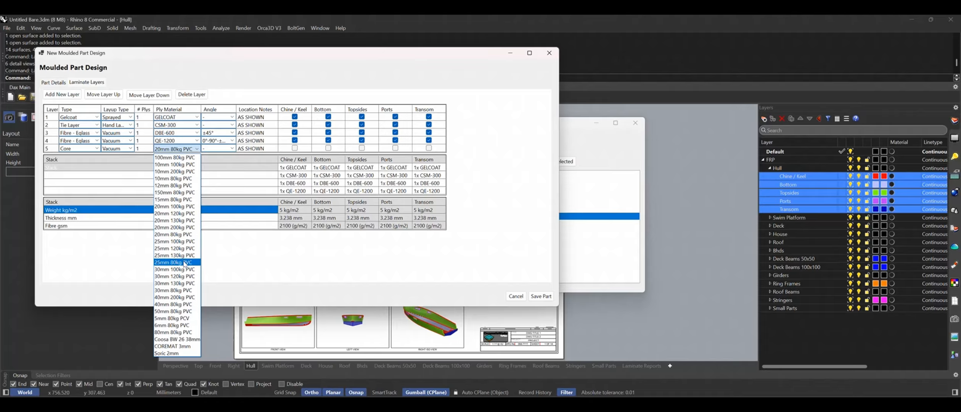
pyautogui.click(177, 291)
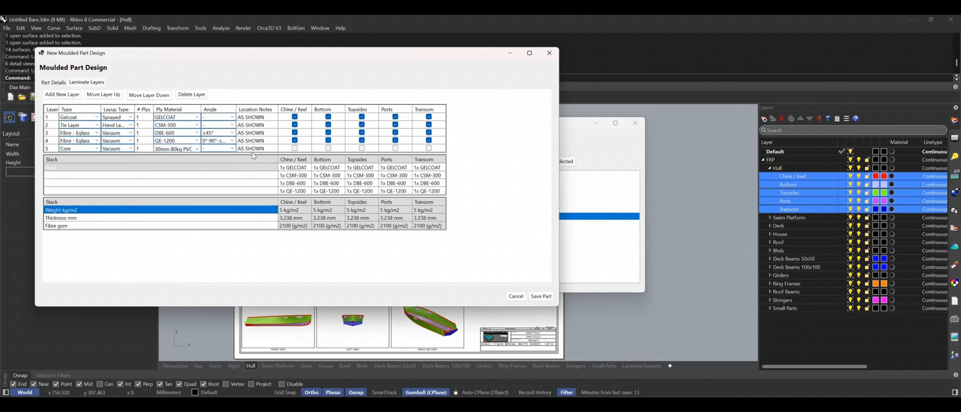
pyautogui.click(328, 148)
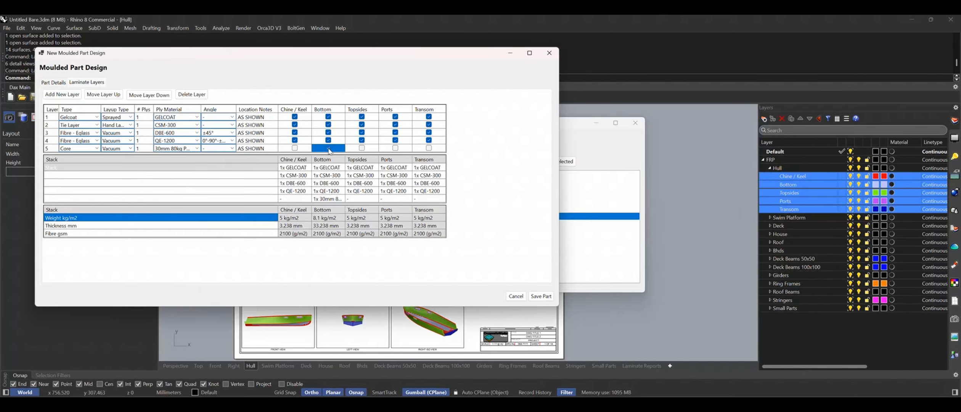
# Step: Add laminate layer 6 as a Core of 20mm 80kg PVC and apply it to the Topsides zone only
pyautogui.click(65, 98)
pyautogui.click(98, 157)
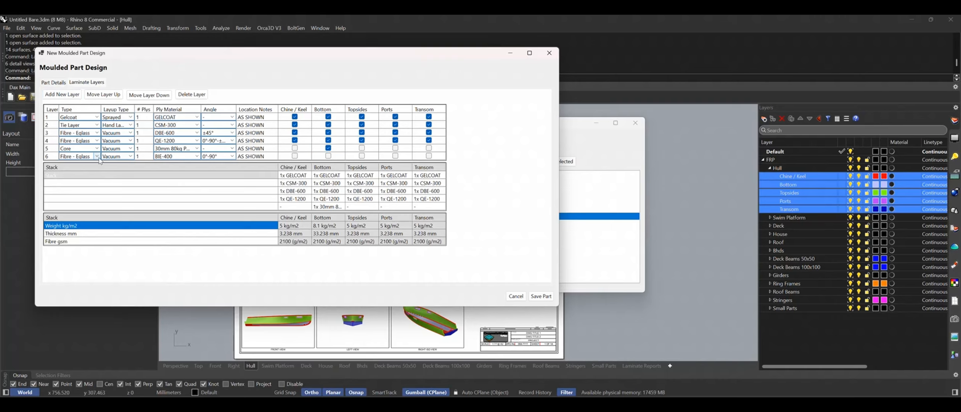
pyautogui.click(98, 157)
pyautogui.click(65, 186)
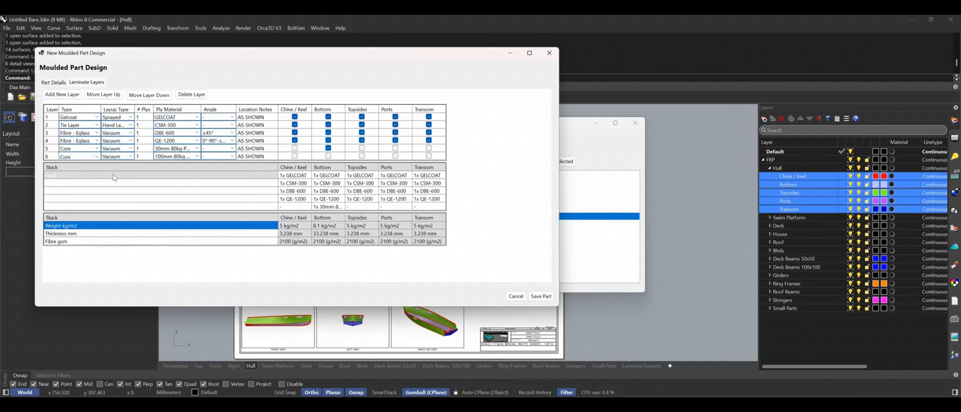
pyautogui.click(198, 157)
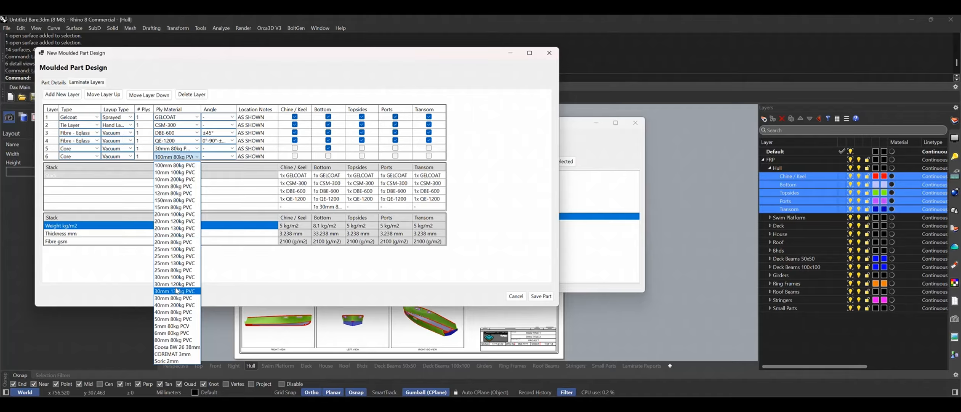
pyautogui.click(169, 242)
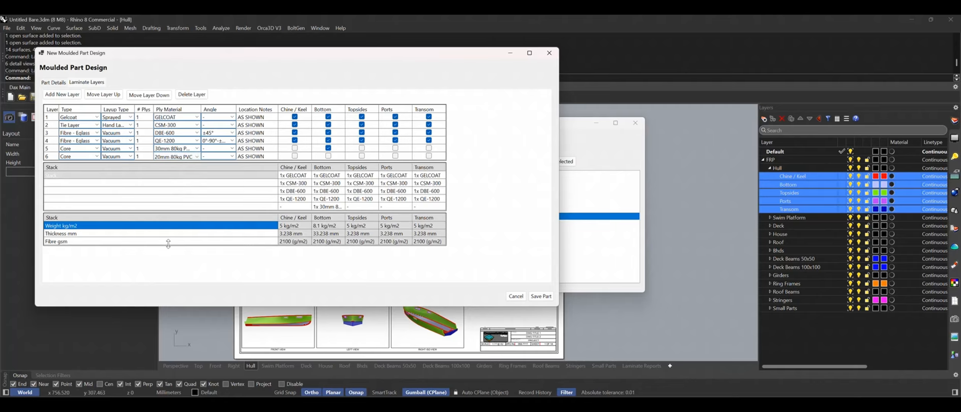
pyautogui.click(362, 156)
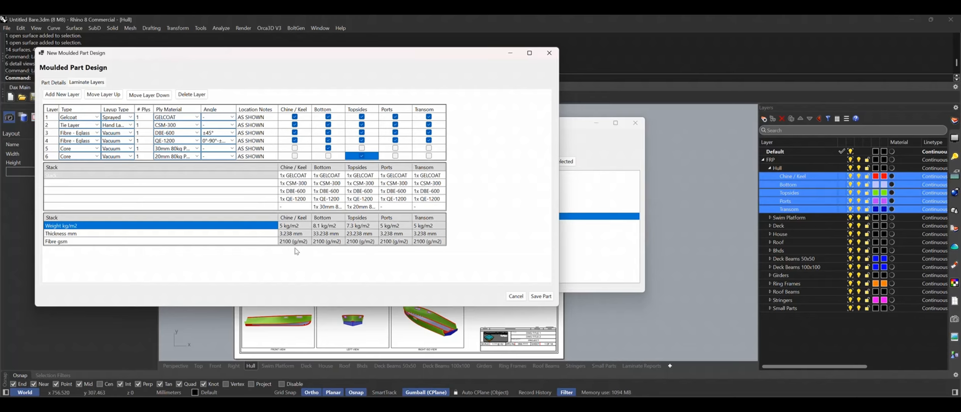
# Step: Add laminate layer 7 as a Fibre - Eglass vacuum layer with DBE-900 ply material, applied to the Chine / Keel zone only
pyautogui.click(69, 95)
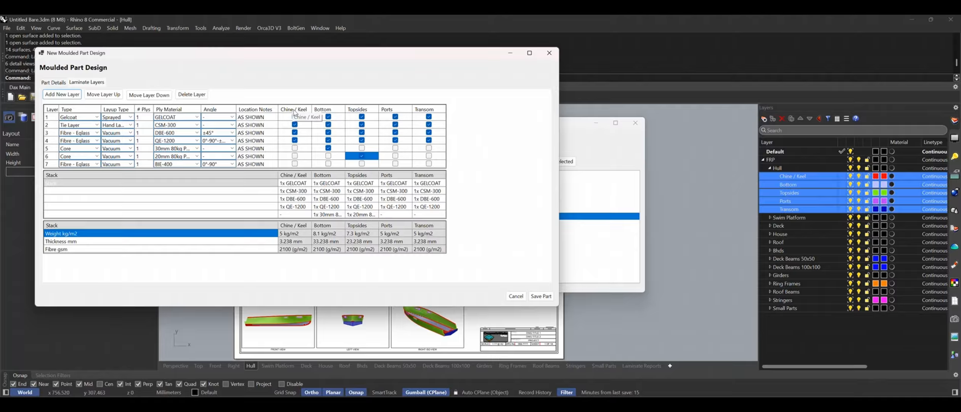
pyautogui.click(198, 165)
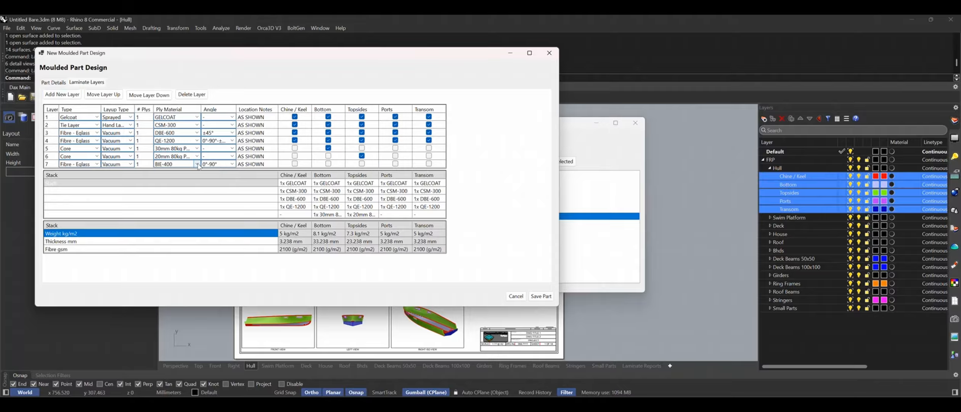
pyautogui.click(198, 164)
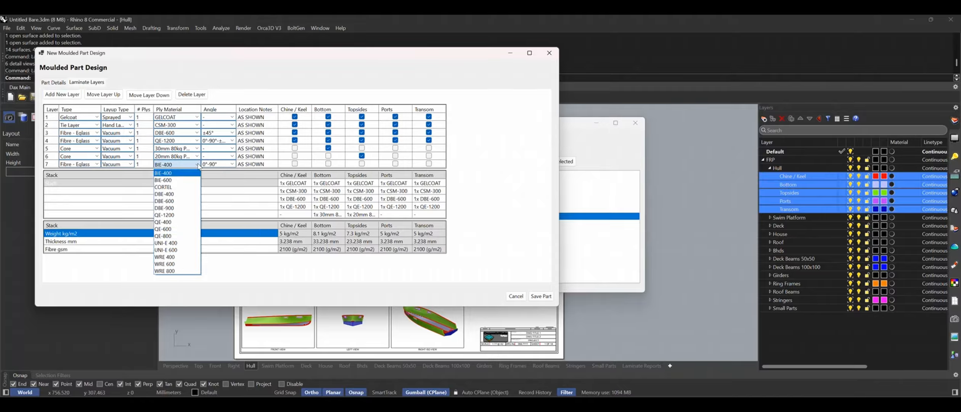
pyautogui.click(178, 208)
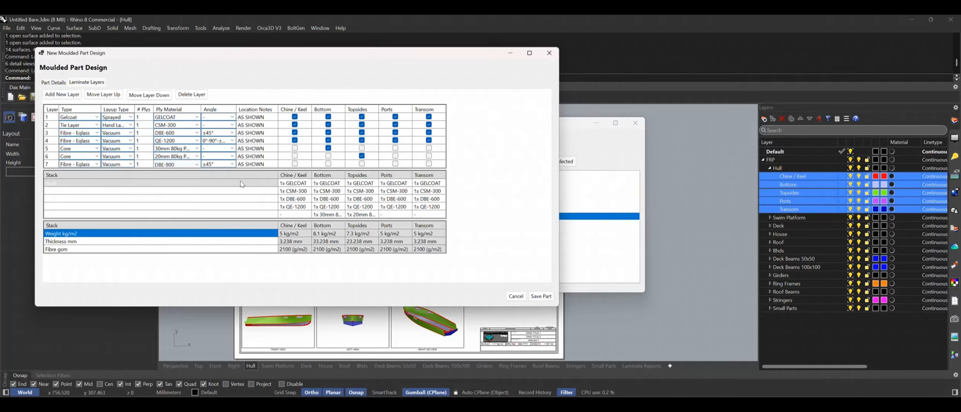
pyautogui.click(295, 164)
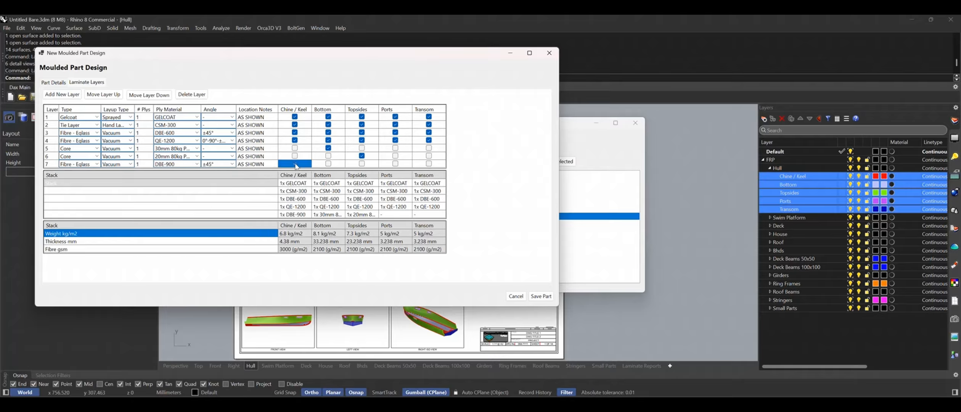
# Step: Set the number of plies of the DBE-900 layer to 3
pyautogui.click(143, 164)
pyautogui.click(143, 165)
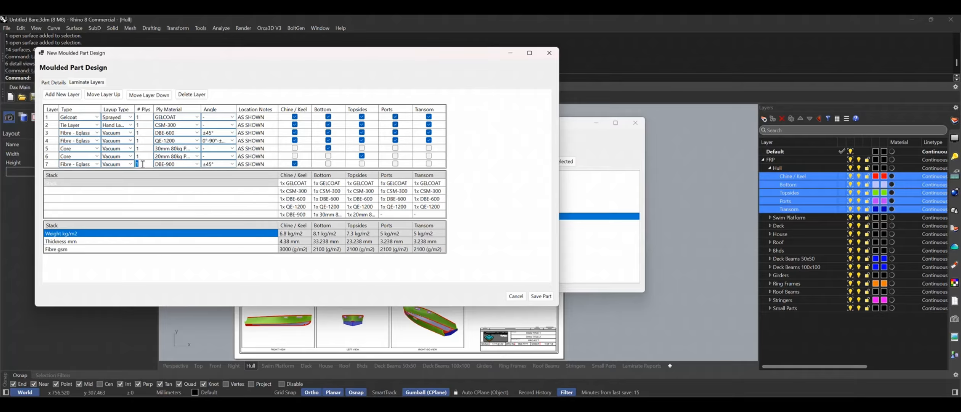
pyautogui.write('3')
pyautogui.press('Return')
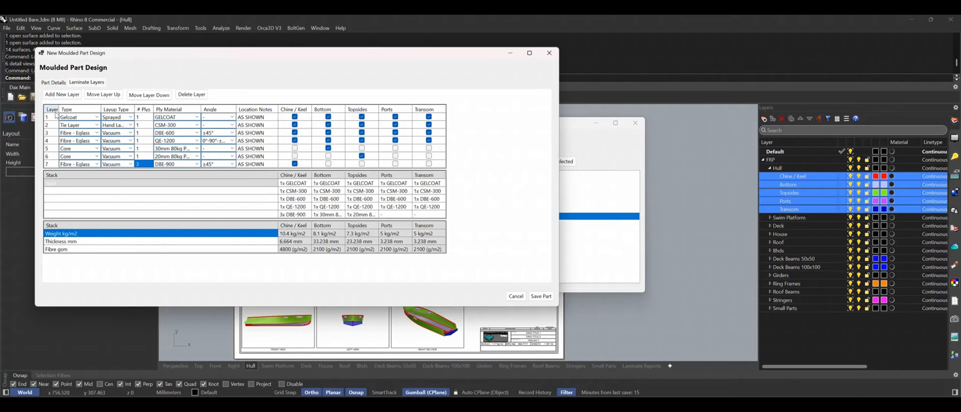
# Step: Add laminate layer 8 as a Fibre - Eglass vacuum layer with QE-1200 ply material
pyautogui.click(60, 96)
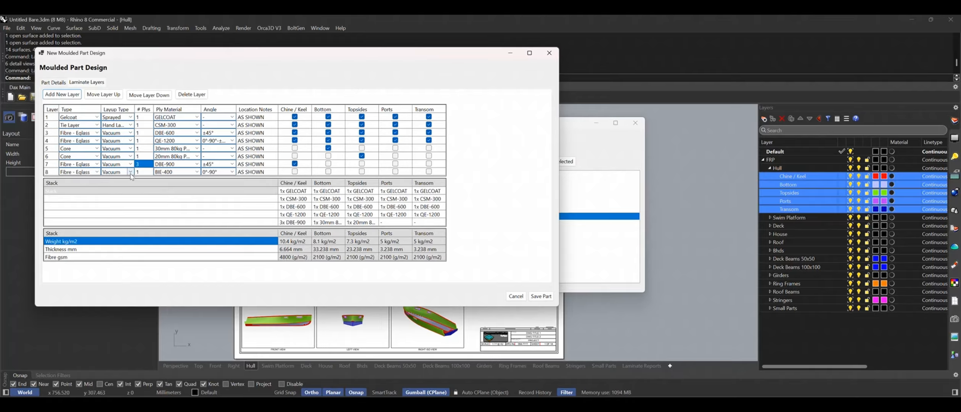
pyautogui.click(198, 173)
pyautogui.click(197, 173)
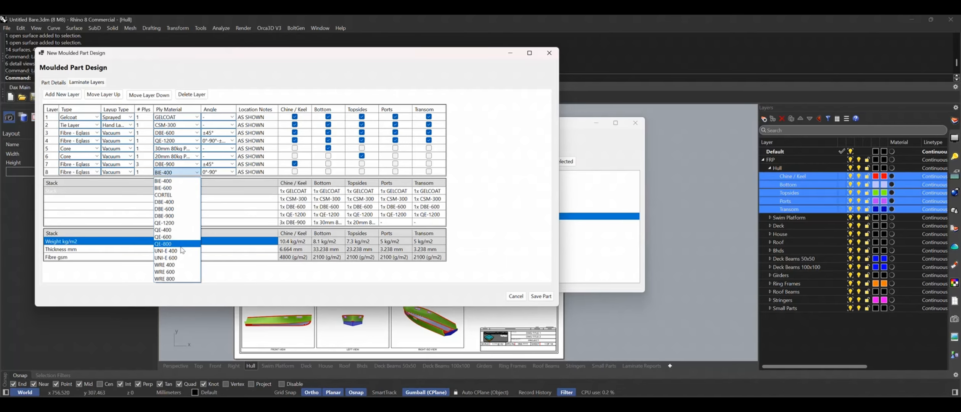
pyautogui.click(177, 224)
# Step: Apply the layer 8 QE-1200 ply to the Chine / Keel, Bottom, Topsides, Ports and Transom zones
pyautogui.click(294, 172)
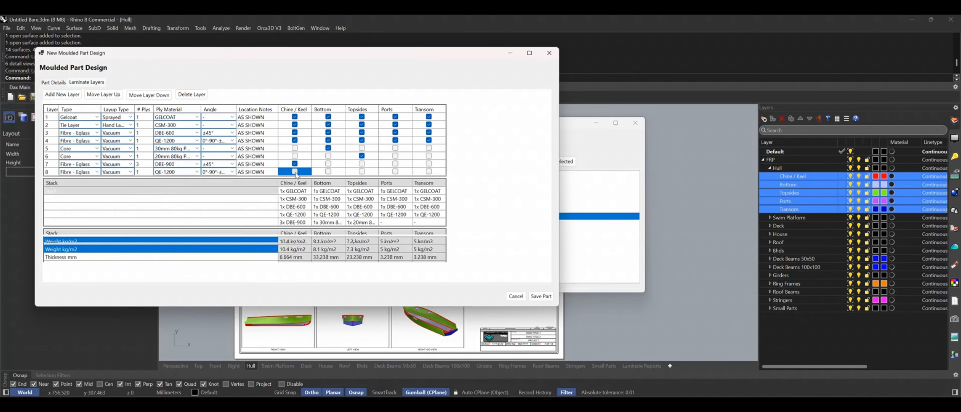
pyautogui.click(328, 172)
pyautogui.click(361, 172)
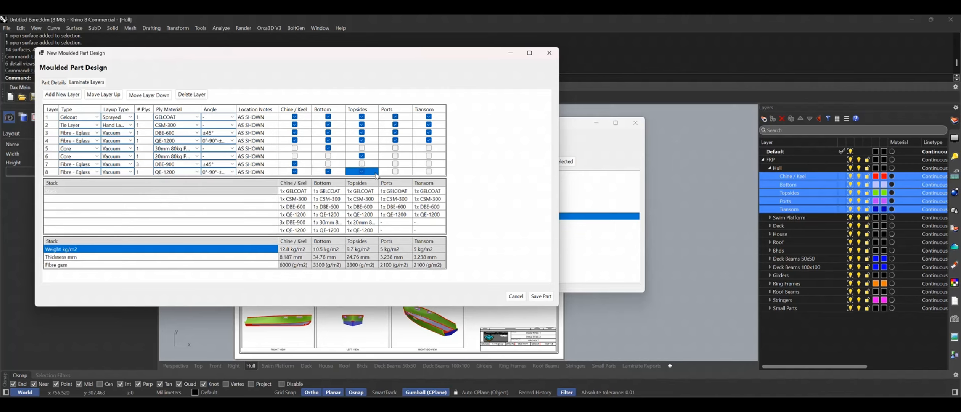
pyautogui.click(397, 174)
pyautogui.click(396, 172)
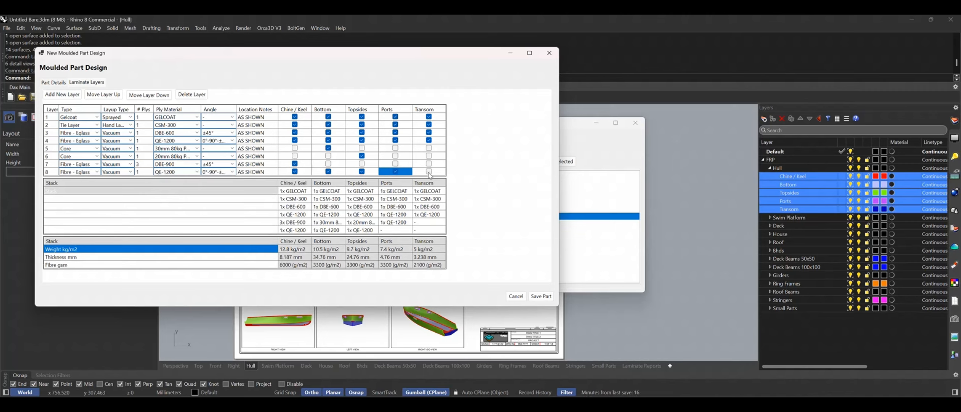
pyautogui.click(429, 172)
pyautogui.click(429, 172)
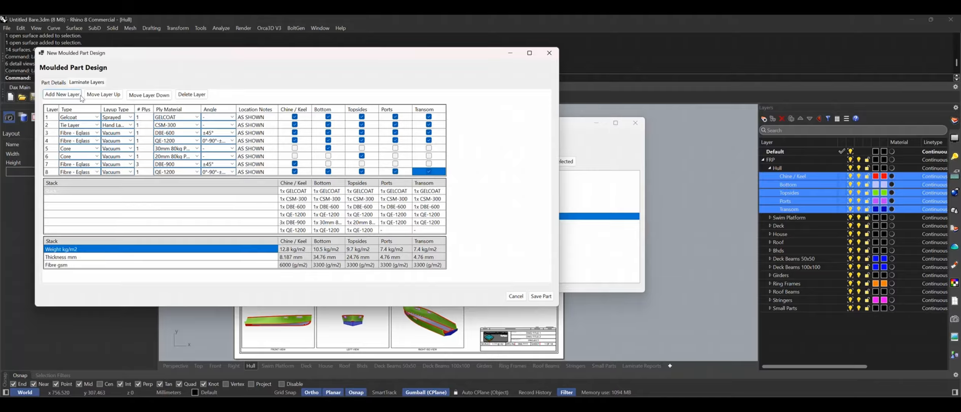
# Step: Add laminate layer 9 as a Fibre - Eglass vacuum layer with DBE-600 ply material
pyautogui.click(61, 96)
pyautogui.click(189, 180)
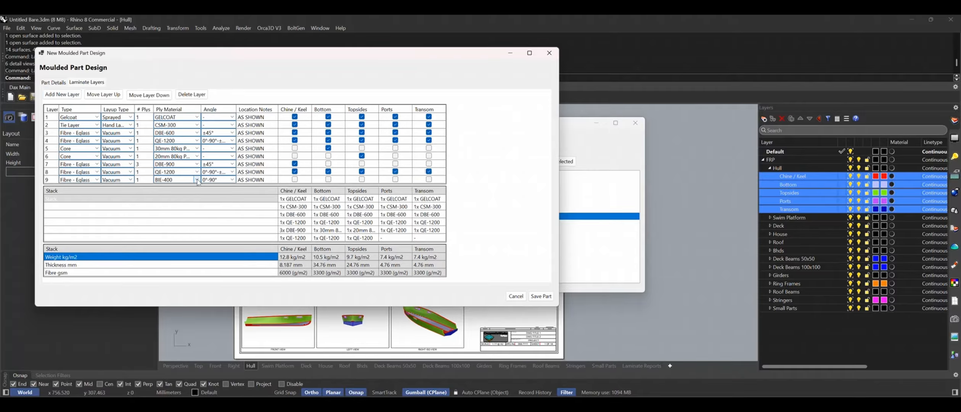
pyautogui.click(196, 179)
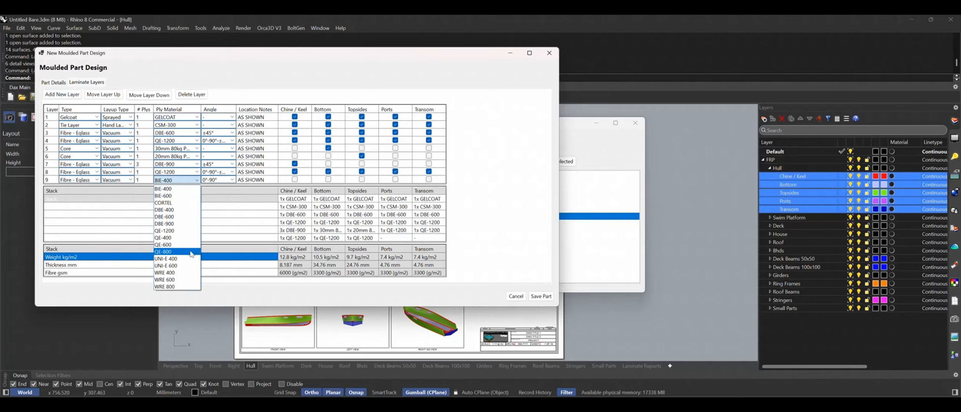
pyautogui.click(180, 216)
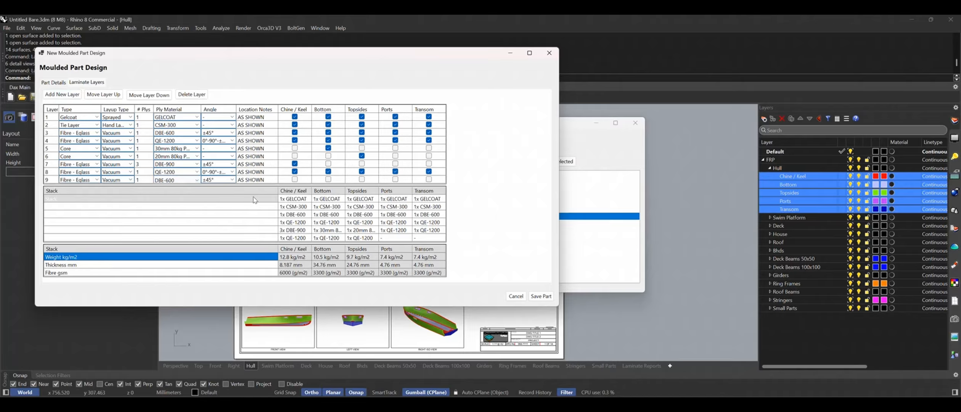
# Step: Apply the layer 9 DBE-600 ply to the Chine / Keel, Bottom, Topsides, Ports and Transom zones
pyautogui.click(294, 179)
pyautogui.click(328, 180)
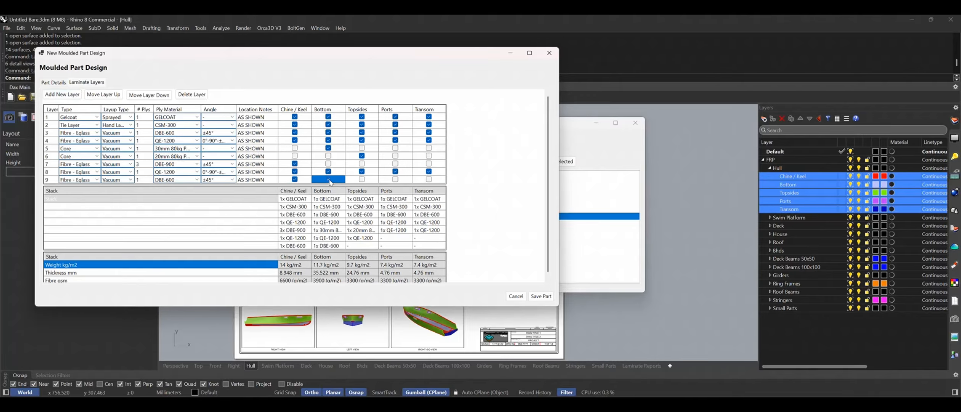
pyautogui.click(361, 180)
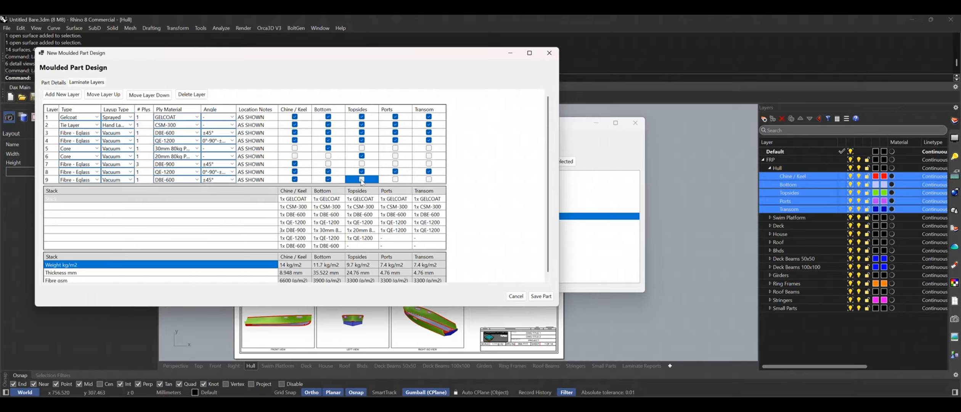
pyautogui.click(361, 180)
pyautogui.click(395, 180)
pyautogui.click(429, 179)
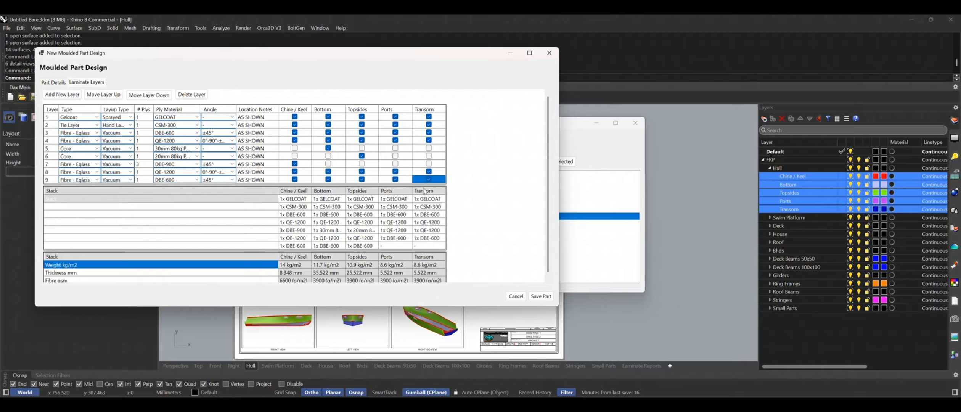
# Step: Add laminate layer 10 with the Gelcoat type and GELCOAT ply material
pyautogui.scroll(-1, 267, 191)
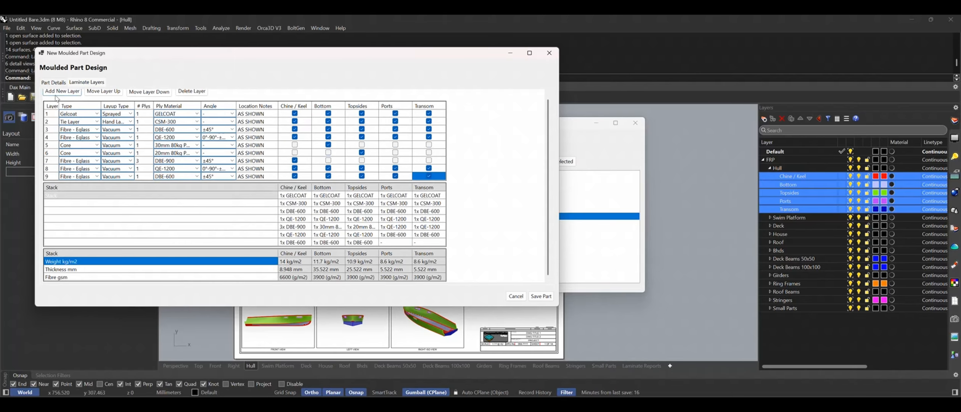
pyautogui.click(69, 93)
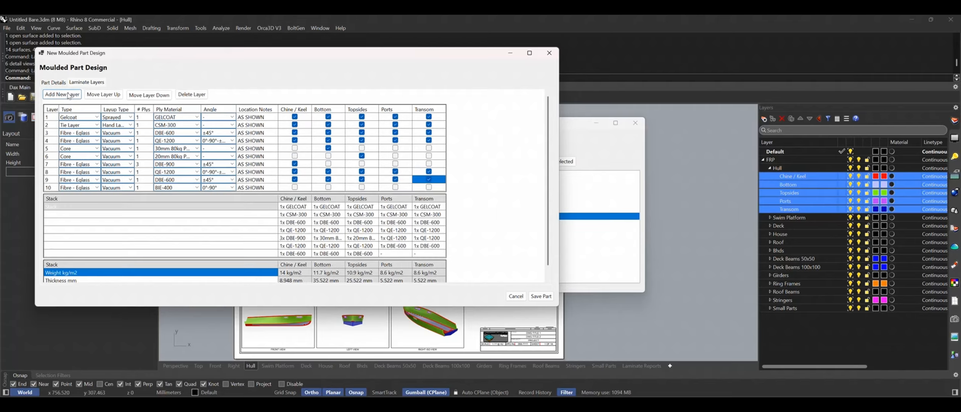
pyautogui.click(97, 188)
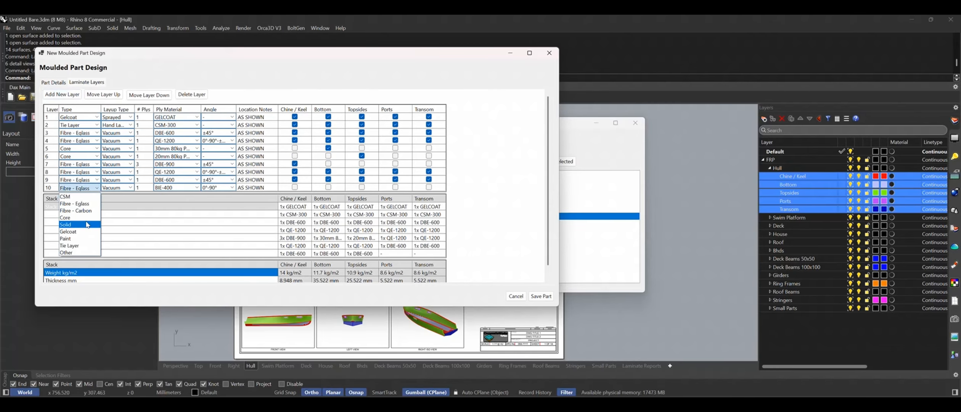
pyautogui.click(88, 232)
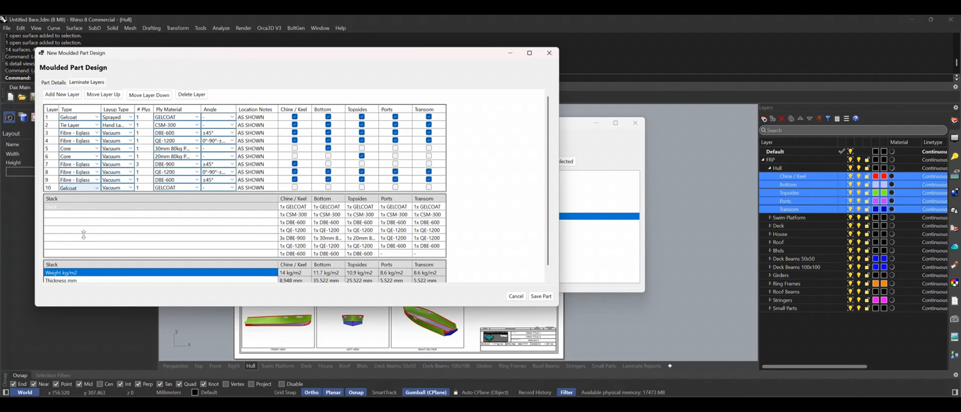
# Step: Apply the layer 10 gelcoat to the Chine / Keel, Bottom, Topsides, Ports and Transom zones
pyautogui.click(296, 188)
pyautogui.click(329, 188)
pyautogui.click(362, 189)
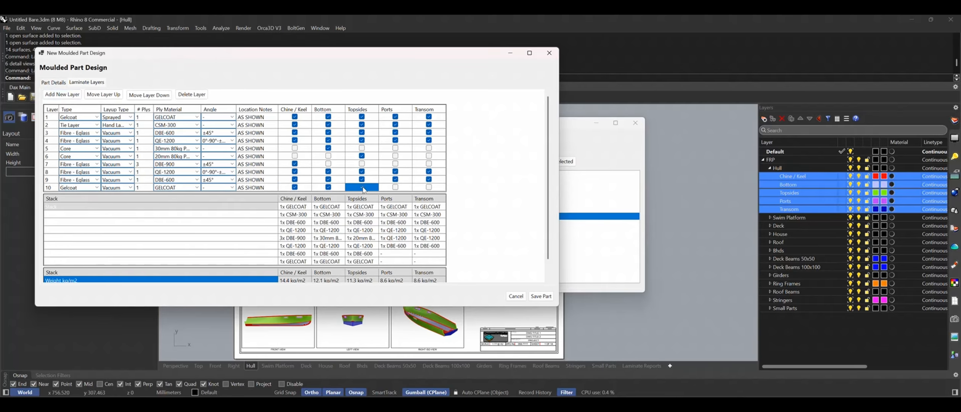
pyautogui.click(396, 188)
pyautogui.click(429, 188)
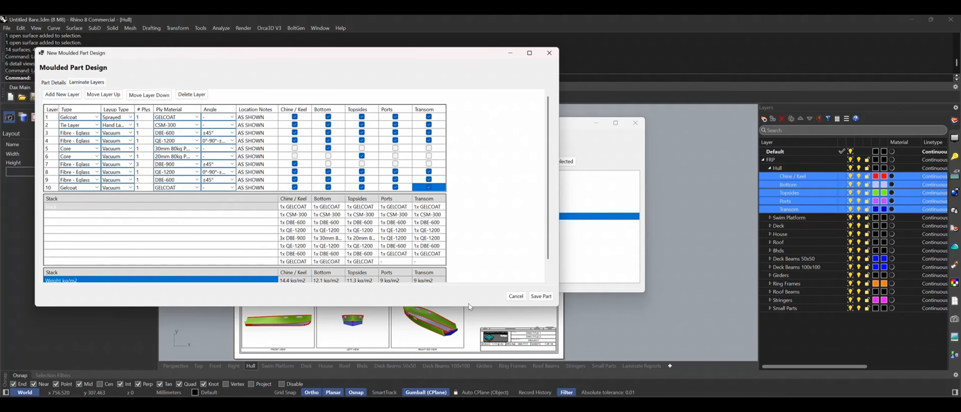
# Step: Enlarge the part design window to show the full stack summary, save the Hull part and close CompositeWorks
pyautogui.moveTo(468, 307); pyautogui.dragTo(472, 360)
pyautogui.moveTo(473, 356); pyautogui.dragTo(473, 355)
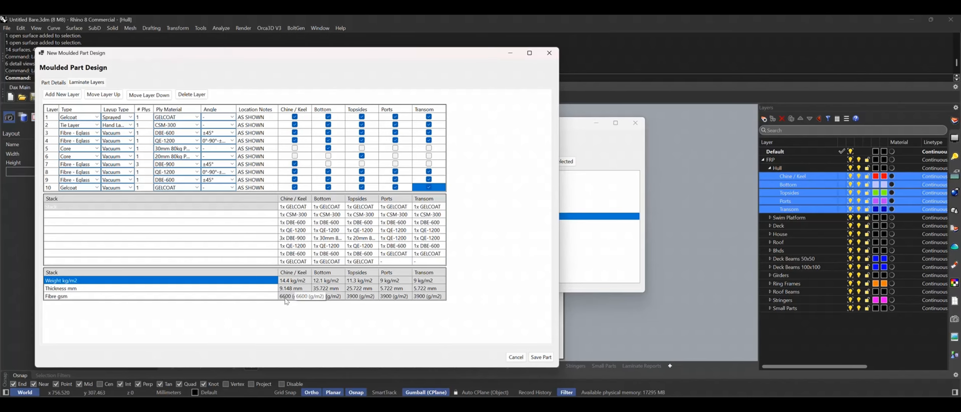
pyautogui.click(541, 357)
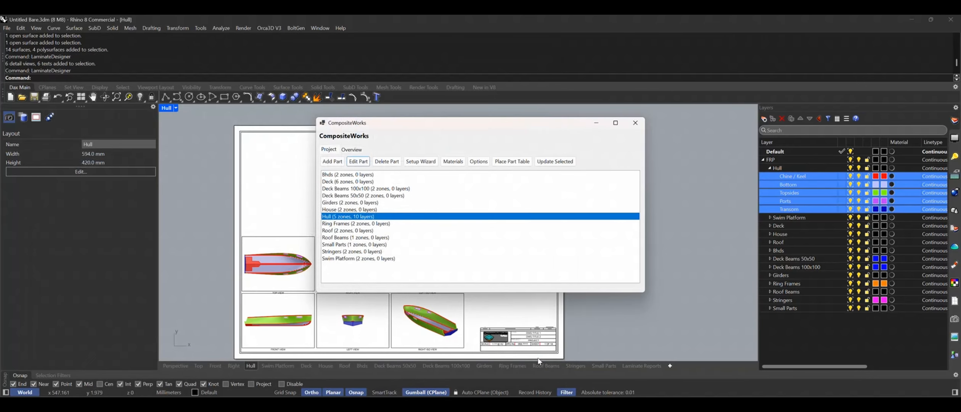
pyautogui.click(636, 123)
# Step: Examine the Hull layout's laminate table, including the layer design, zone coverage, mass totals, stacks and quantity survey
pyautogui.scroll(3, 493, 140)
pyautogui.scroll(1, 494, 140)
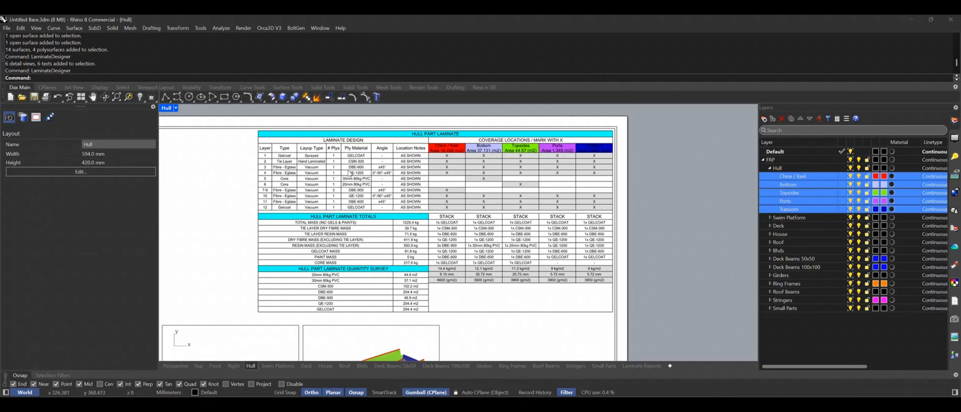
pyautogui.scroll(1, 318, 264)
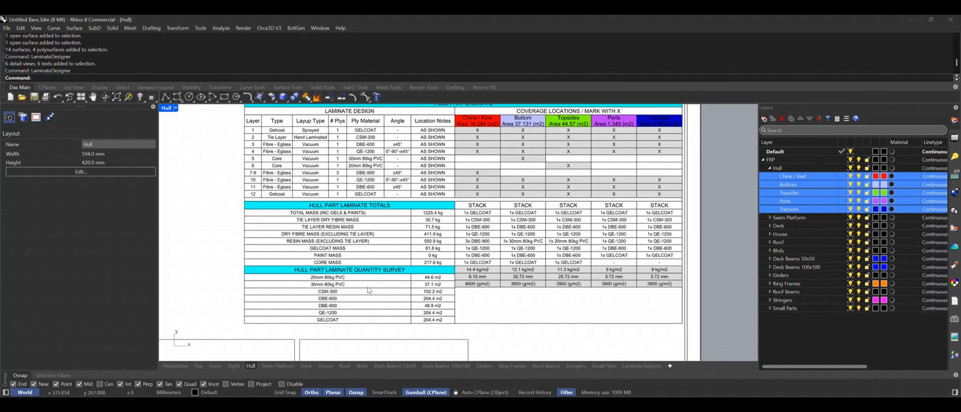
pyautogui.scroll(-3, 366, 300)
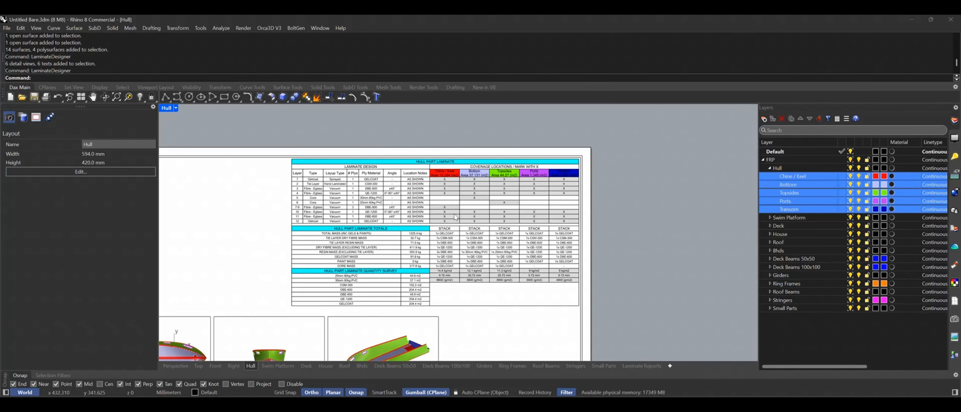
pyautogui.scroll(2, 463, 201)
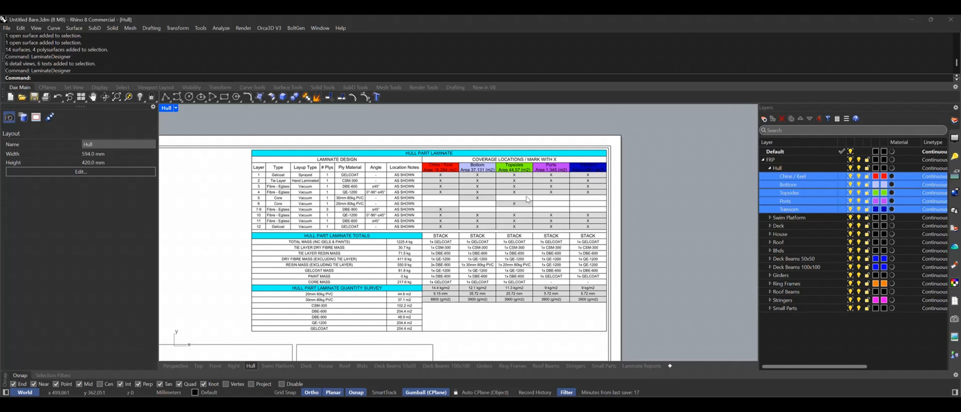
pyautogui.scroll(1, 335, 183)
pyautogui.scroll(2, 211, 182)
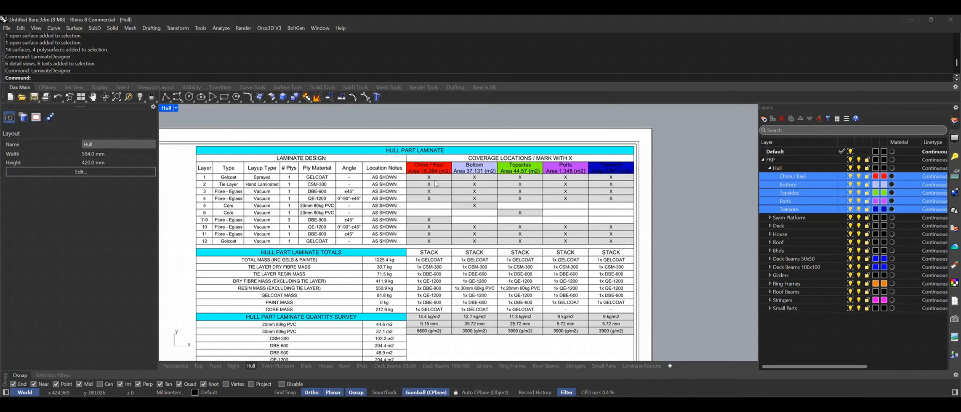
pyautogui.scroll(1, 433, 180)
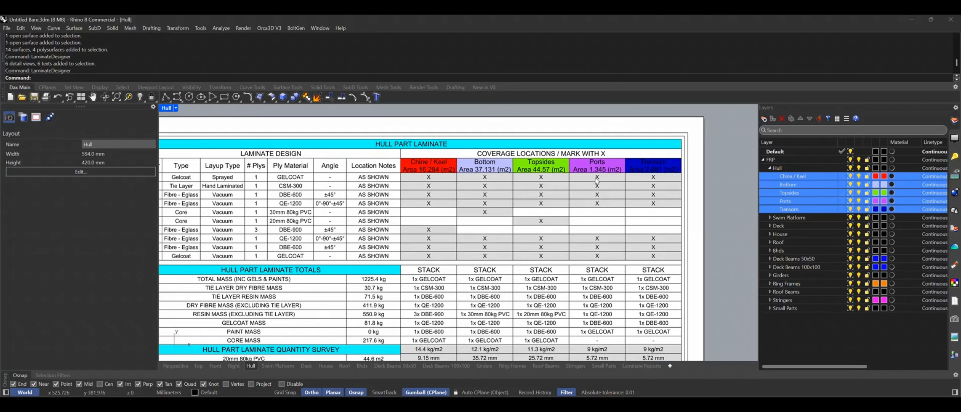
pyautogui.scroll(-2, 531, 169)
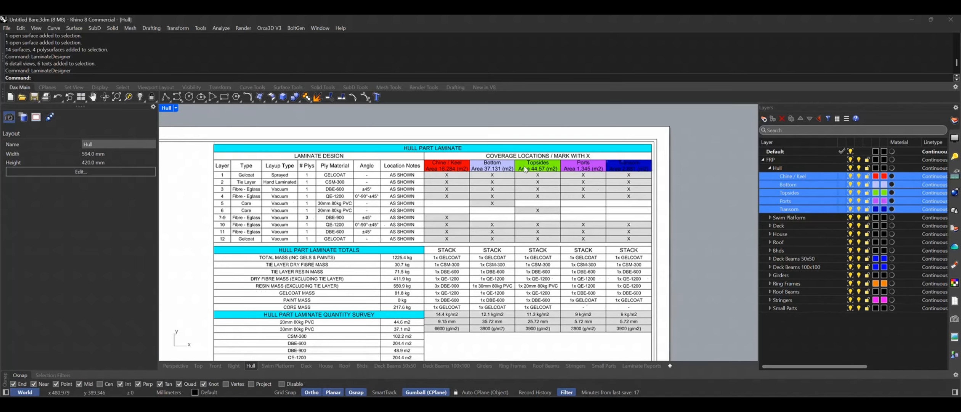
pyautogui.scroll(2, 482, 168)
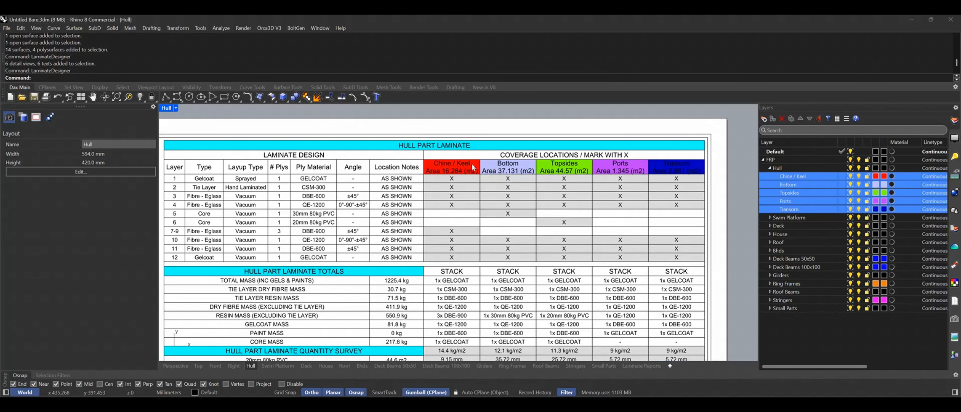
# Step: Check the Hull sheet's top view against the laminate table's ply materials, core rows and coverage locations
pyautogui.scroll(-3, 496, 192)
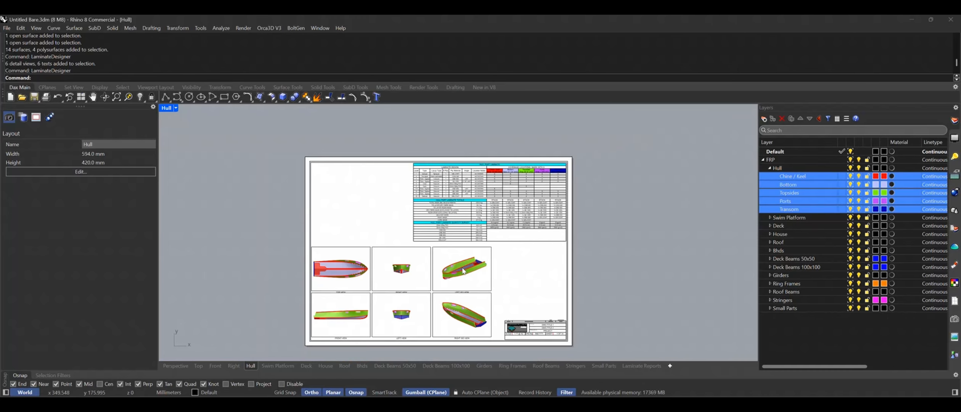
pyautogui.scroll(2, 464, 271)
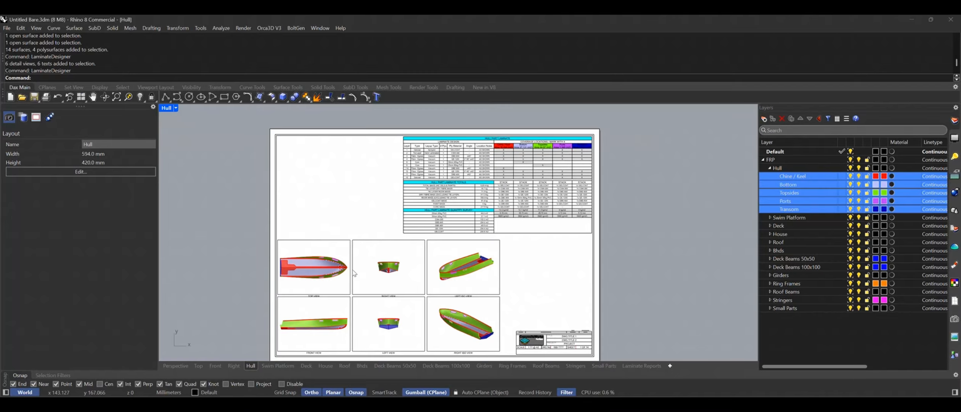
pyautogui.scroll(4, 318, 272)
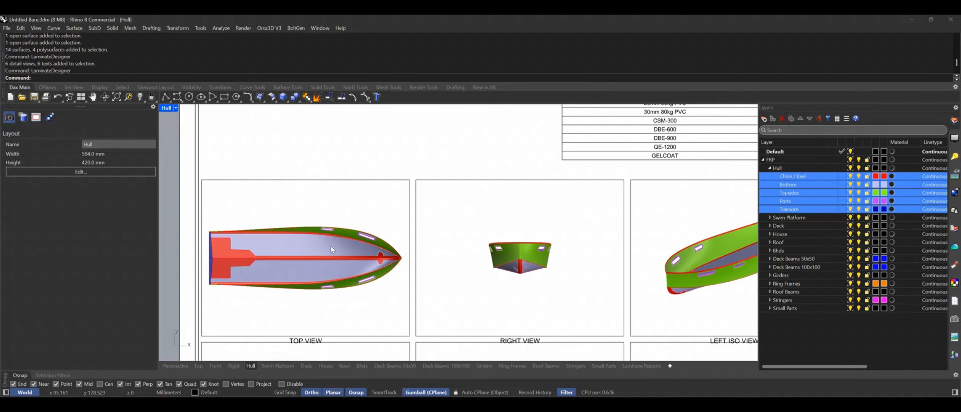
pyautogui.scroll(-4, 310, 272)
pyautogui.scroll(4, 507, 150)
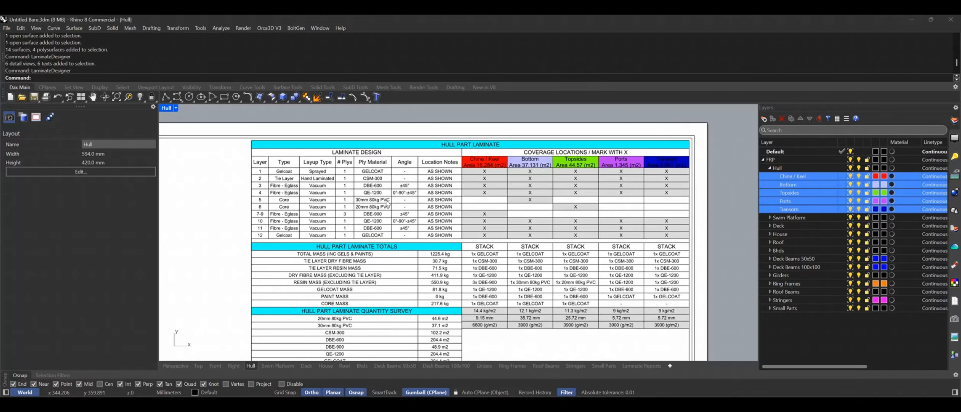
pyautogui.scroll(3, 375, 205)
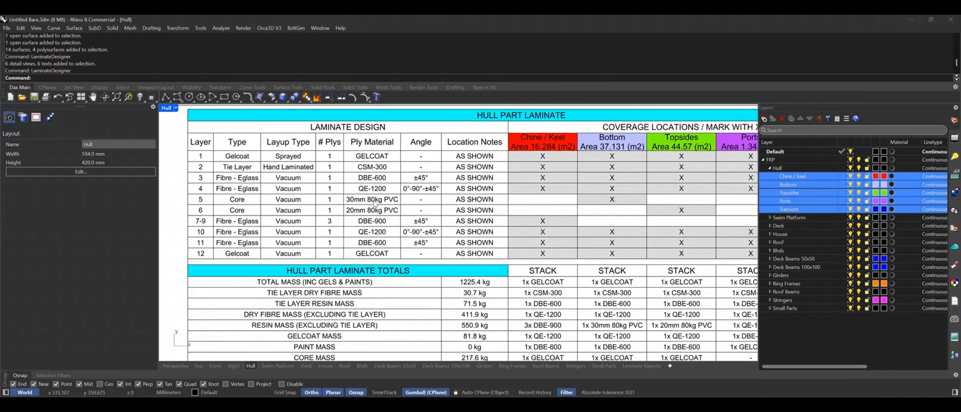
pyautogui.scroll(-1, 545, 202)
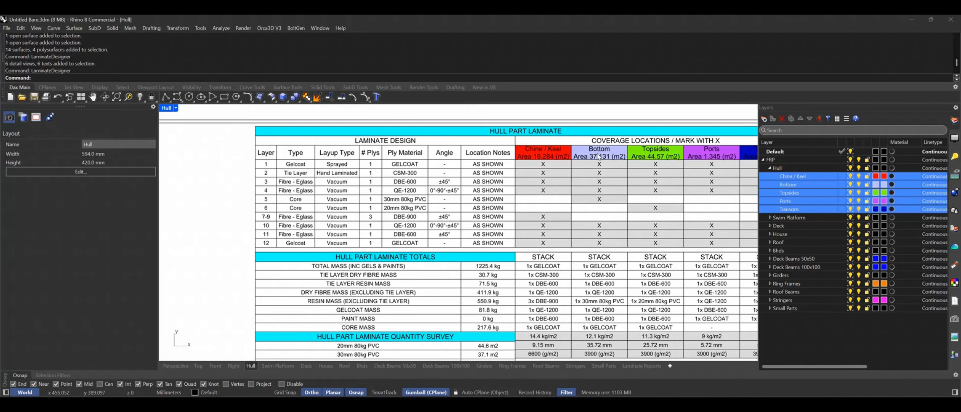
pyautogui.scroll(1, 621, 152)
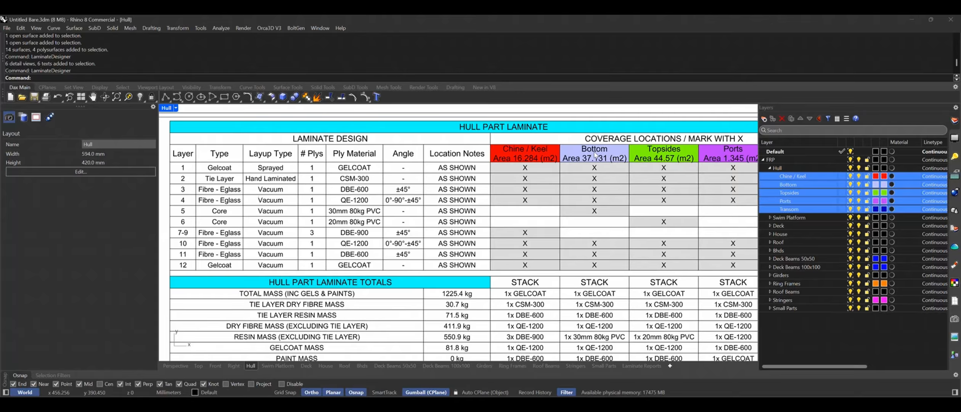
pyautogui.scroll(-5, 496, 213)
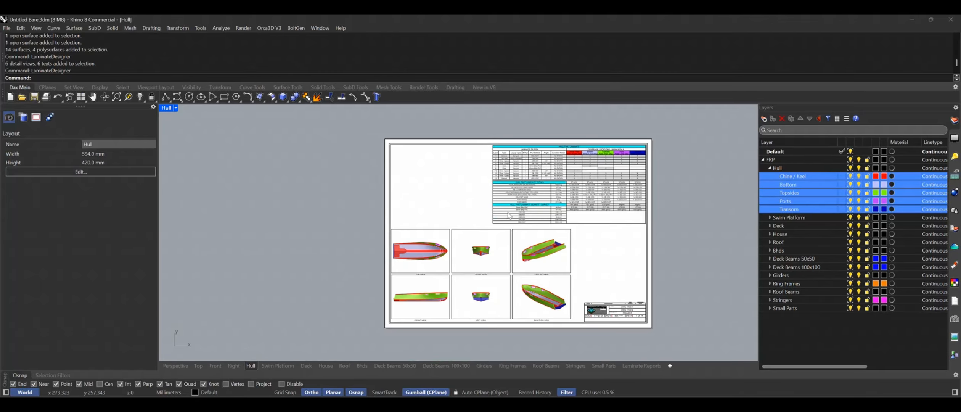
# Step: Examine the coloured laminate zones in the Hull layout's top, right and isometric detail views
pyautogui.scroll(3, 407, 259)
pyautogui.scroll(2, 406, 259)
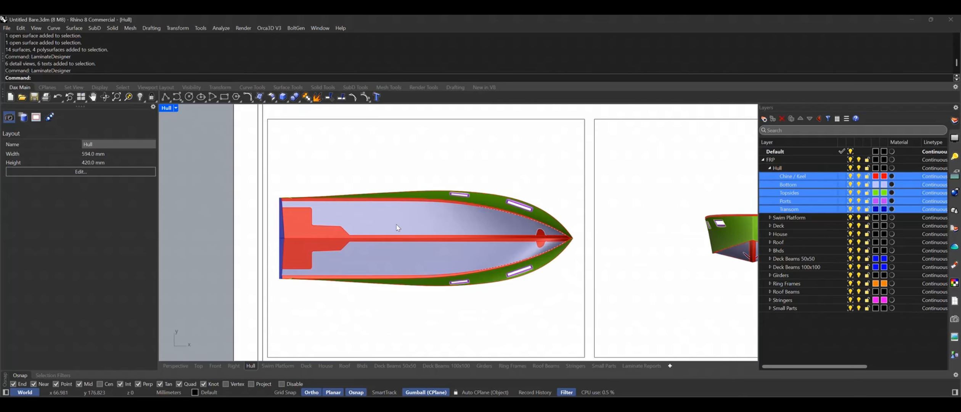
pyautogui.scroll(-4, 387, 225)
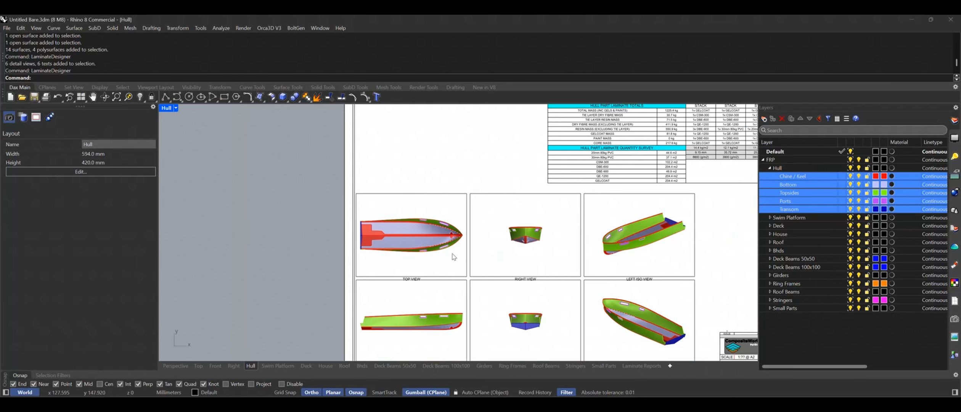
pyautogui.scroll(2, 665, 340)
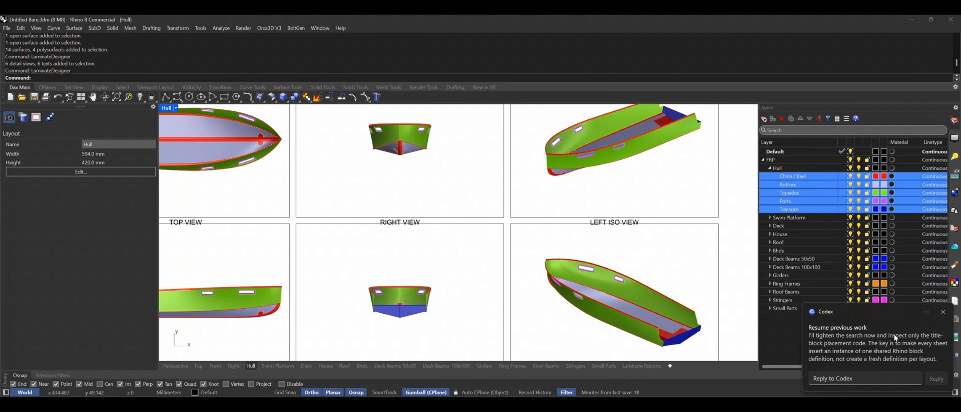
pyautogui.scroll(-3, 584, 179)
pyautogui.scroll(5, 584, 179)
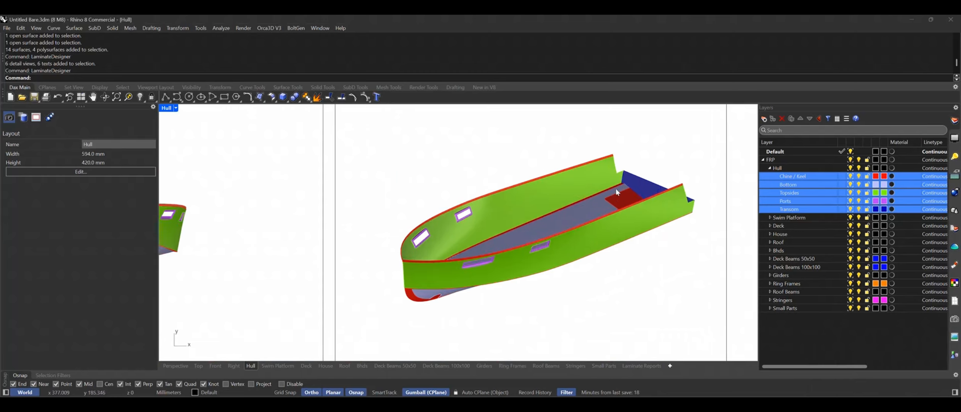
pyautogui.scroll(-3, 551, 226)
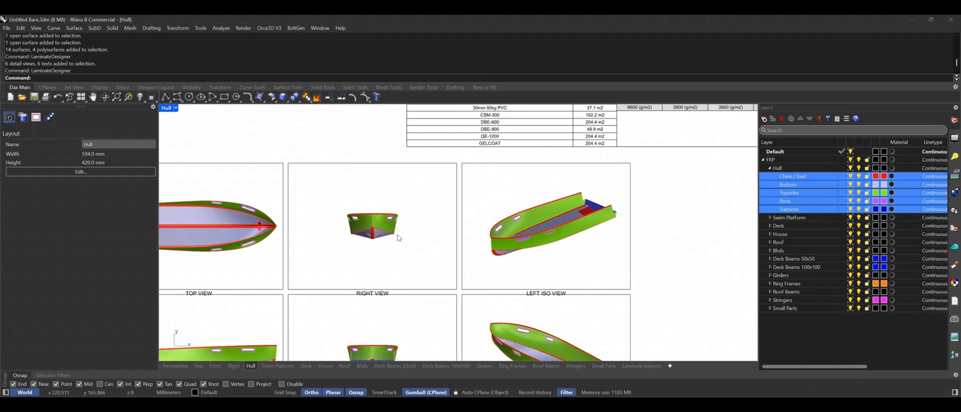
pyautogui.scroll(4, 370, 232)
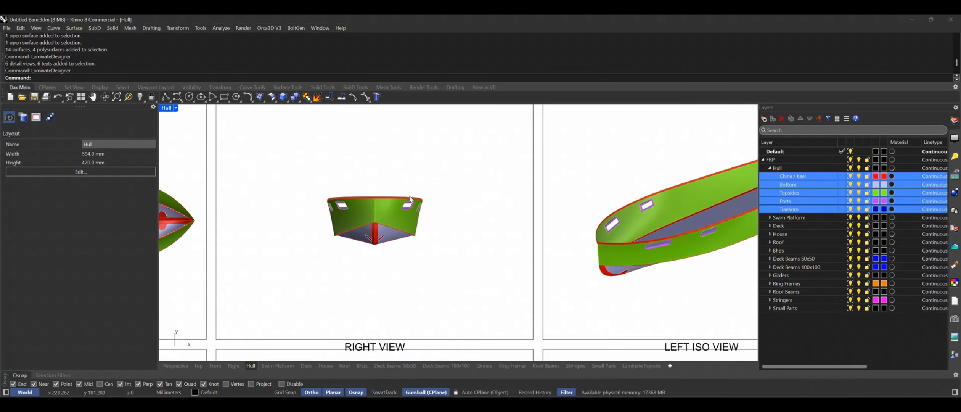
pyautogui.scroll(-3, 411, 195)
pyautogui.scroll(-1, 410, 196)
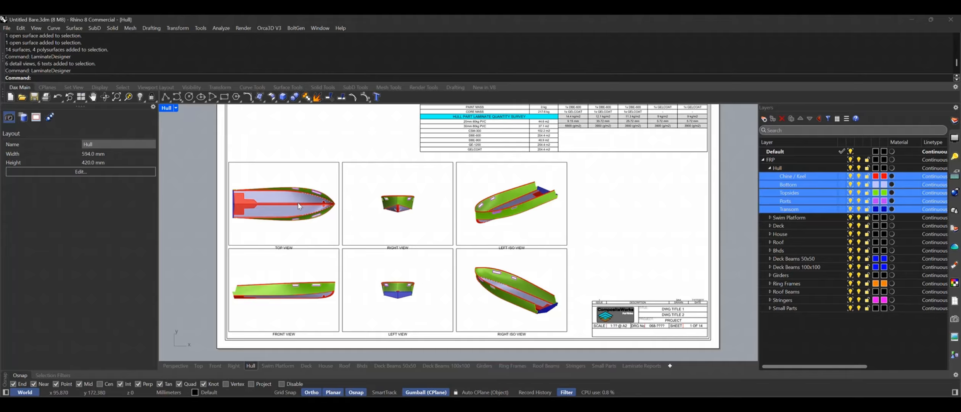
pyautogui.scroll(3, 298, 206)
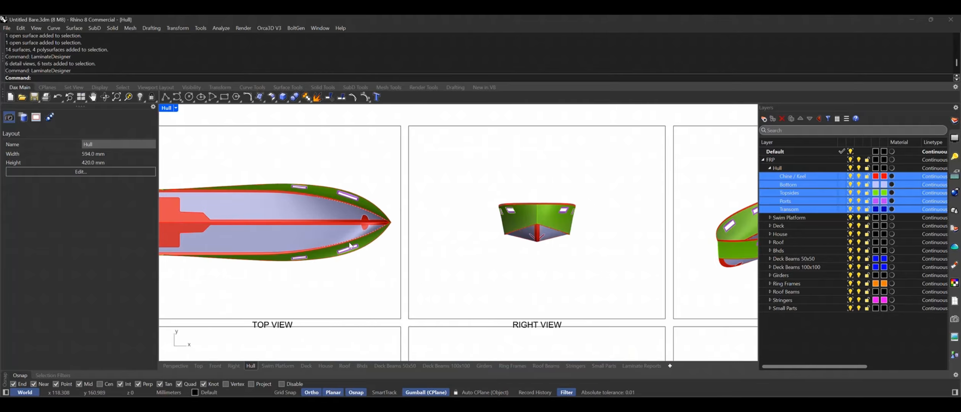
pyautogui.scroll(-5, 333, 255)
# Step: Compare the layer 7-9 DBE-900 row's coverage with the red Chine / Keel zone in the hull's top view
pyautogui.moveTo(526, 144); pyautogui.dragTo(489, 213, button='right')
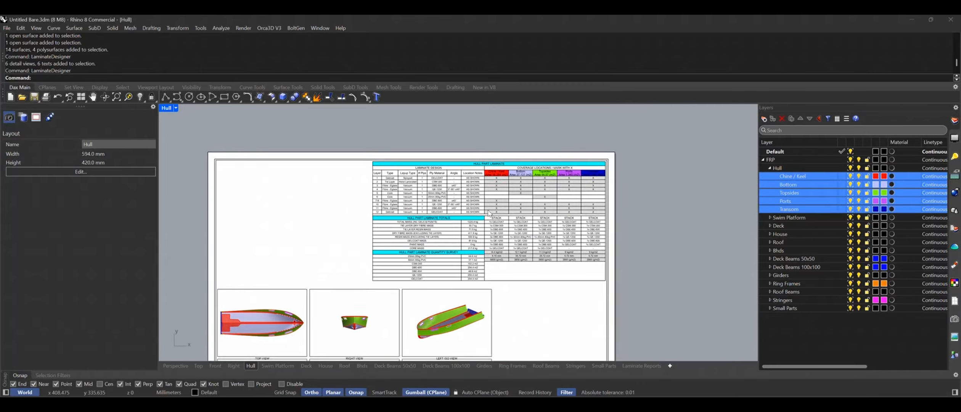
pyautogui.scroll(3, 489, 213)
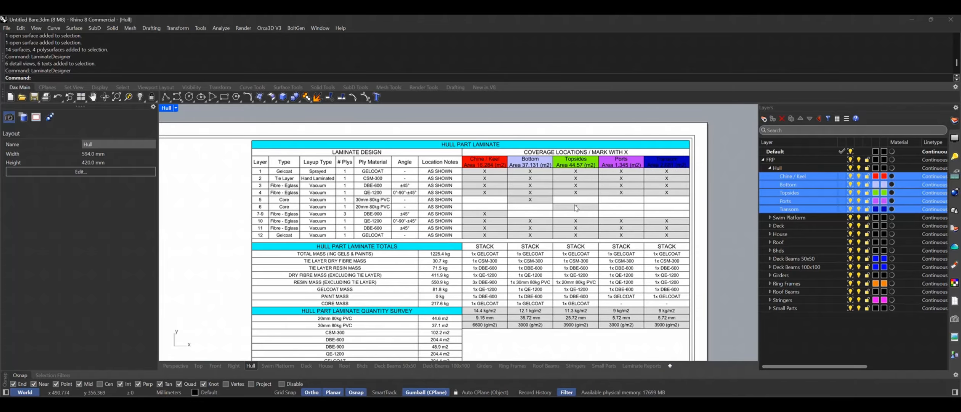
pyautogui.scroll(5, 261, 218)
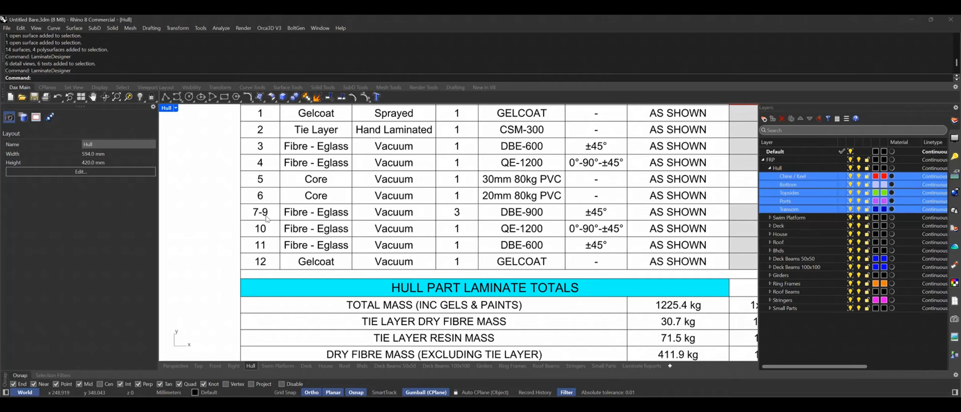
pyautogui.scroll(-3, 263, 218)
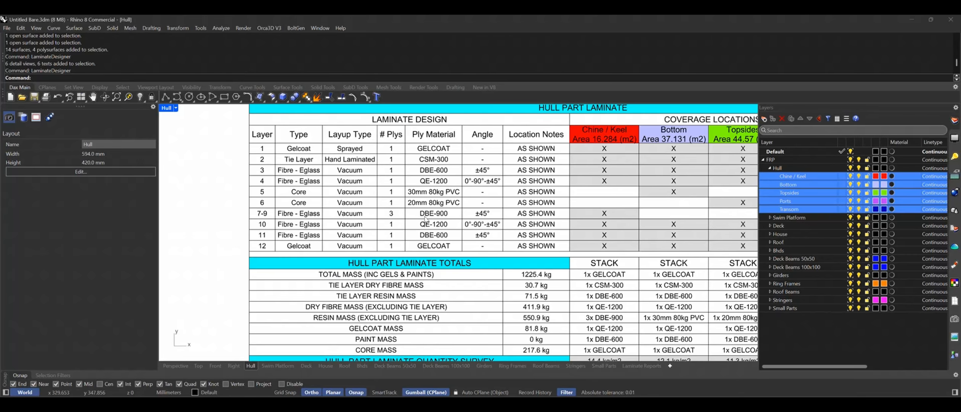
pyautogui.scroll(-2, 419, 224)
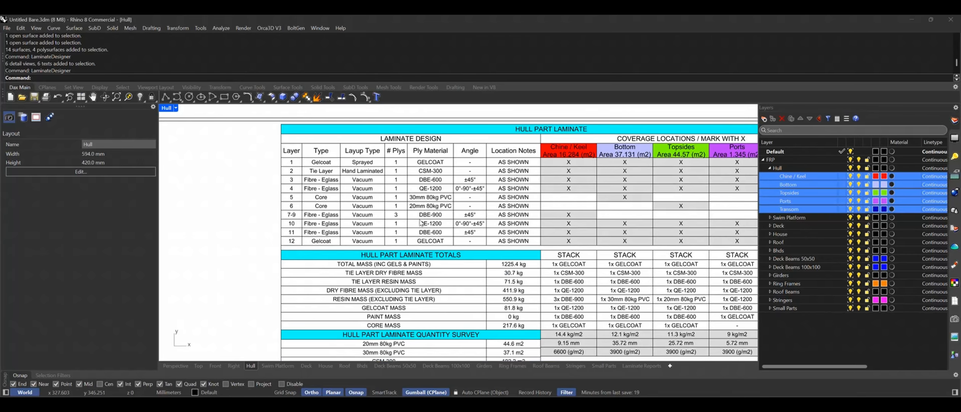
pyautogui.moveTo(585, 220); pyautogui.dragTo(365, 221, button='right')
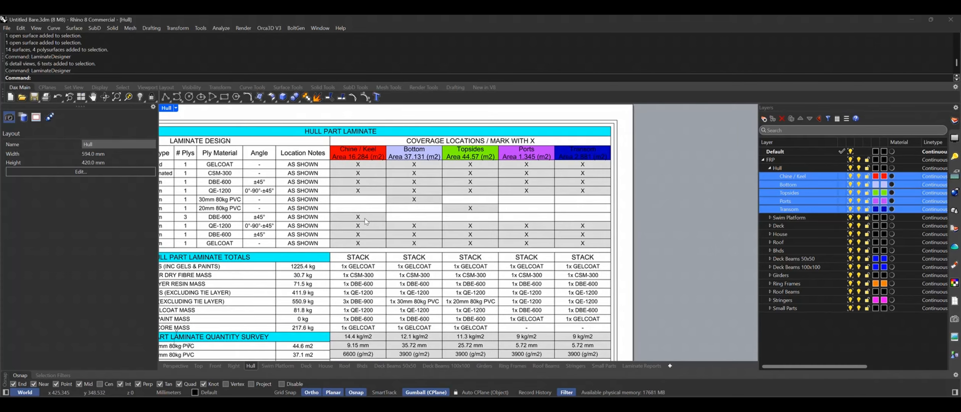
pyautogui.scroll(-4, 367, 159)
pyautogui.scroll(5, 193, 269)
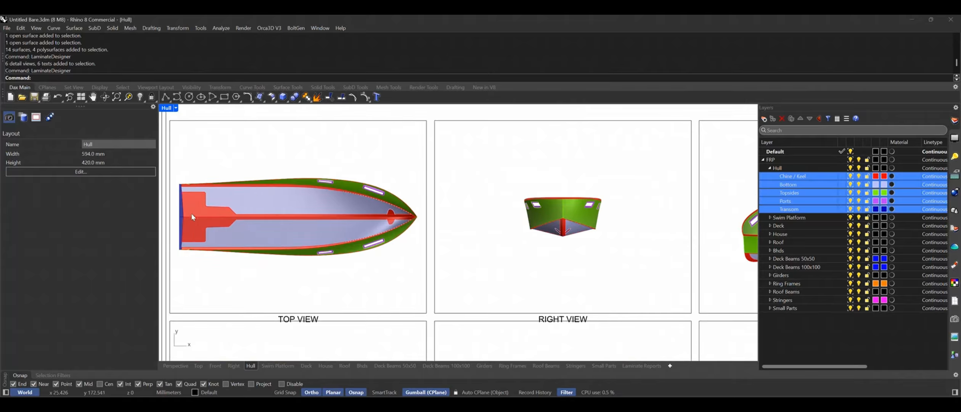
pyautogui.scroll(-4, 238, 260)
pyautogui.scroll(5, 450, 176)
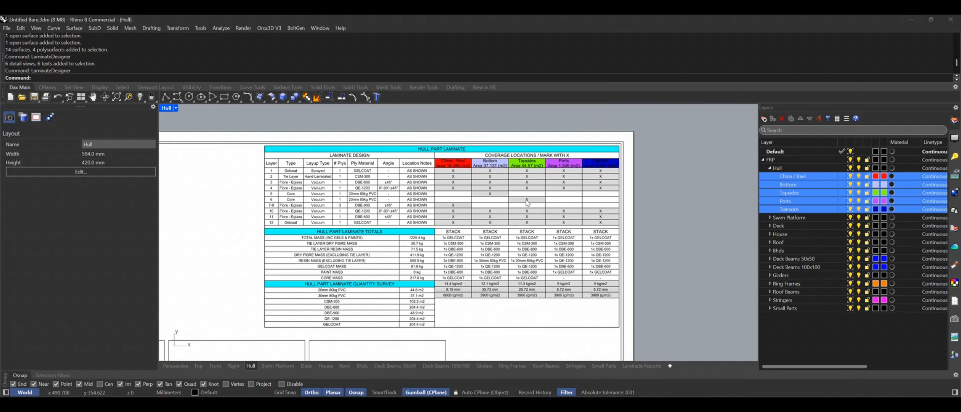
# Step: Review the Hull table's layer numbering, zone coverage and stack columns, and the overall sheet arrangement
pyautogui.scroll(3, 439, 206)
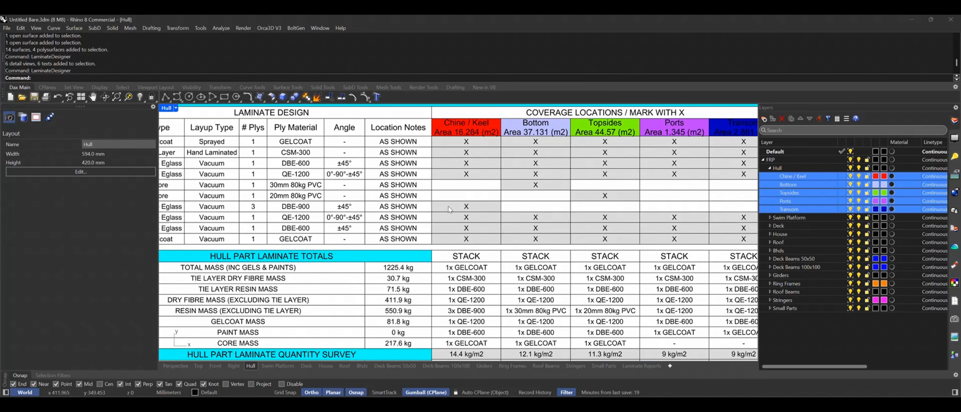
pyautogui.scroll(-1, 456, 210)
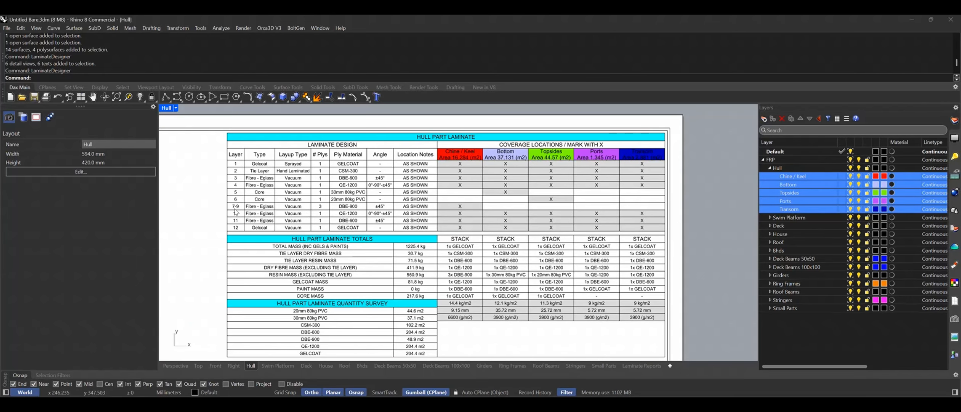
pyautogui.scroll(1, 236, 211)
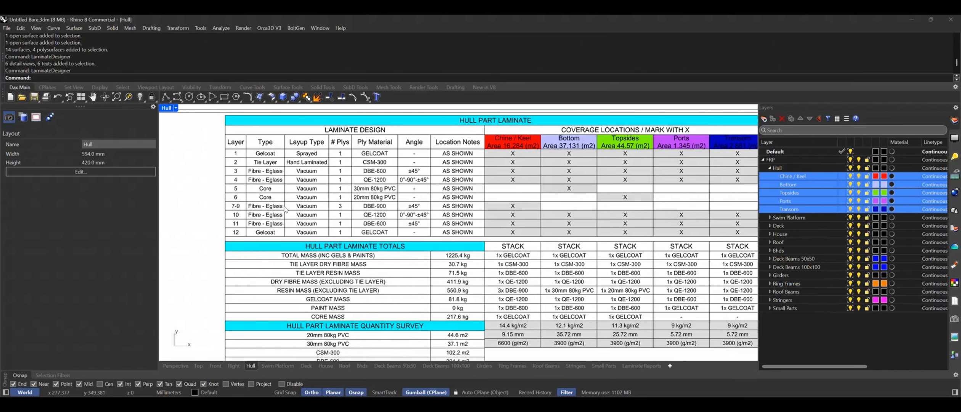
pyautogui.scroll(-3, 285, 209)
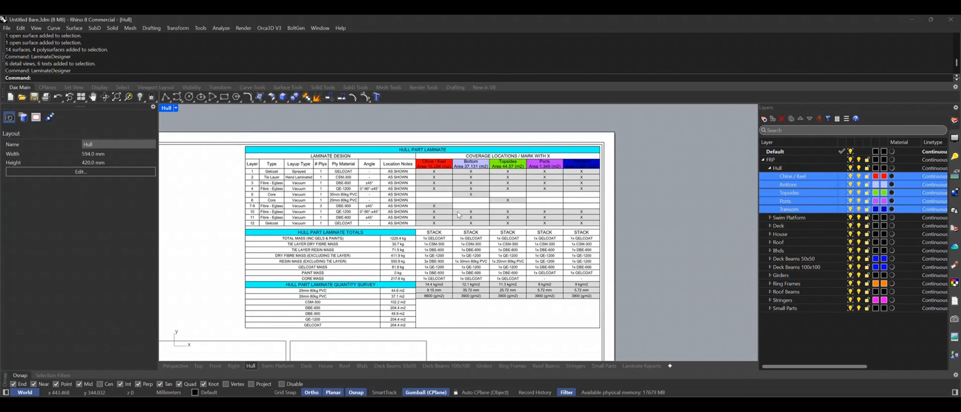
pyautogui.scroll(-3, 426, 207)
pyautogui.moveTo(432, 268); pyautogui.dragTo(460, 231, button='right')
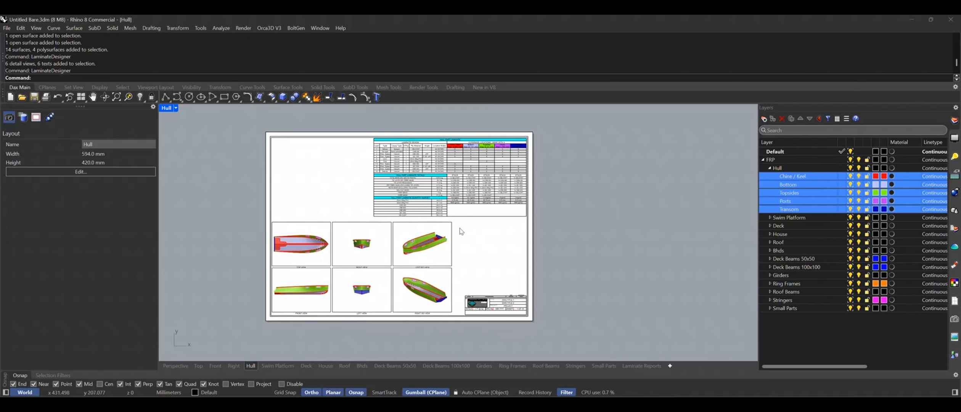
pyautogui.scroll(1, 471, 213)
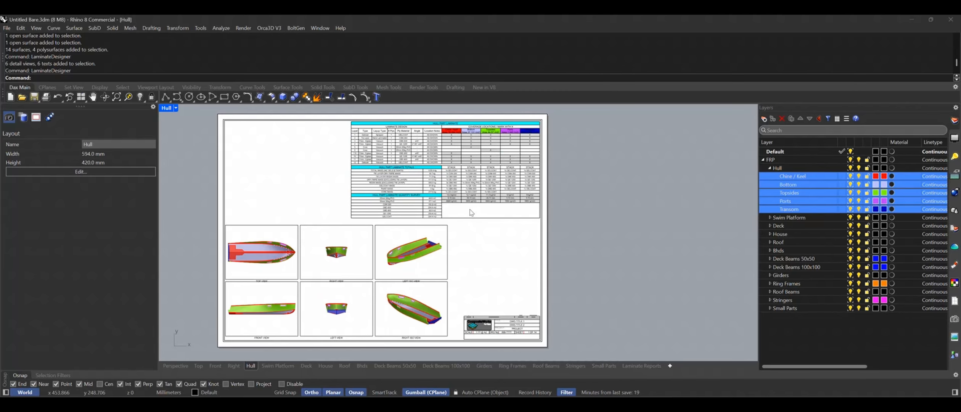
pyautogui.scroll(3, 497, 244)
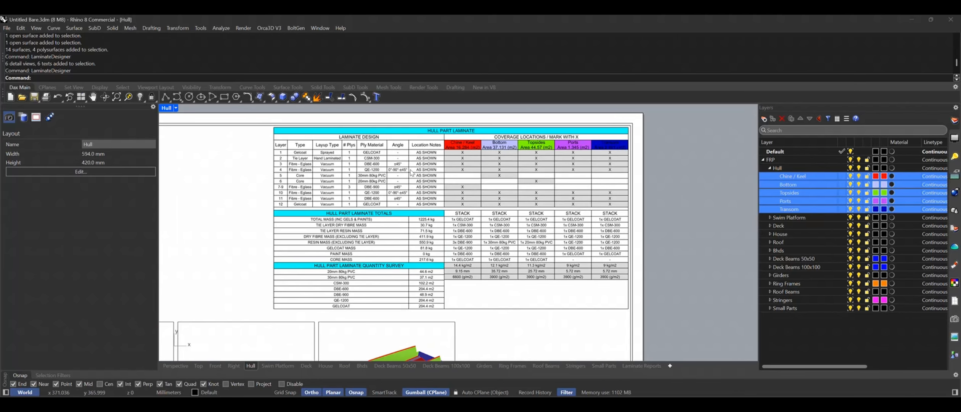
pyautogui.scroll(-4, 423, 196)
# Step: Run LaminateDesigner and open the Hull part's laminate layers for editing
pyautogui.write('Lam')
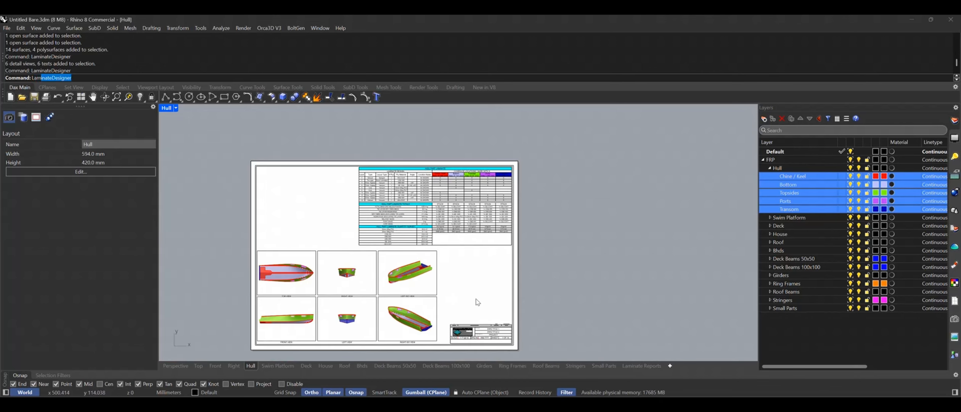
pyautogui.press('Return')
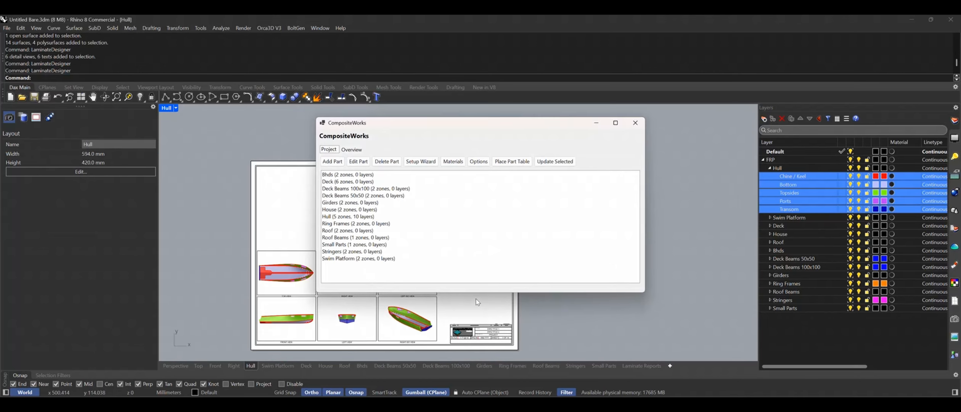
pyautogui.click(335, 217)
pyautogui.click(359, 162)
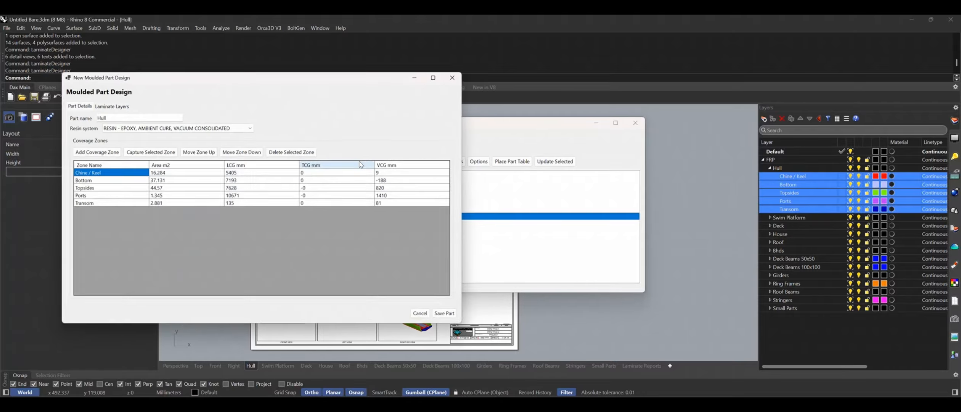
pyautogui.click(102, 103)
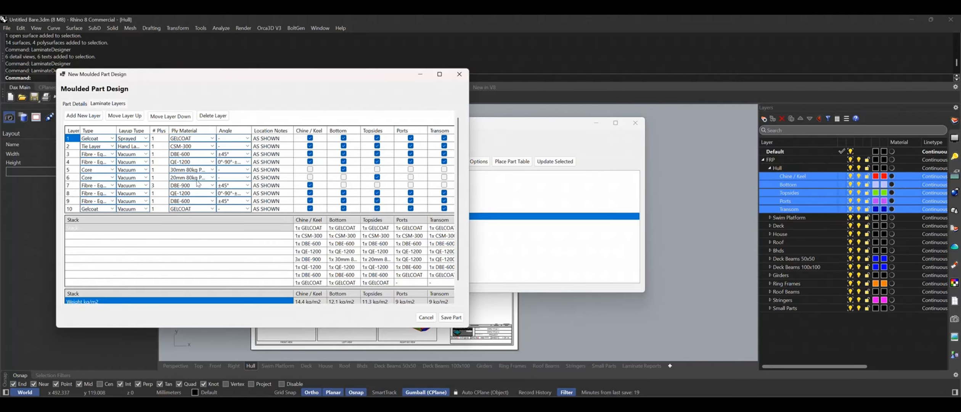
# Step: Set the Hull's layer 5 core material to 50mm 80kg PVC, save the part and close the part manager
pyautogui.click(213, 170)
pyautogui.click(213, 170)
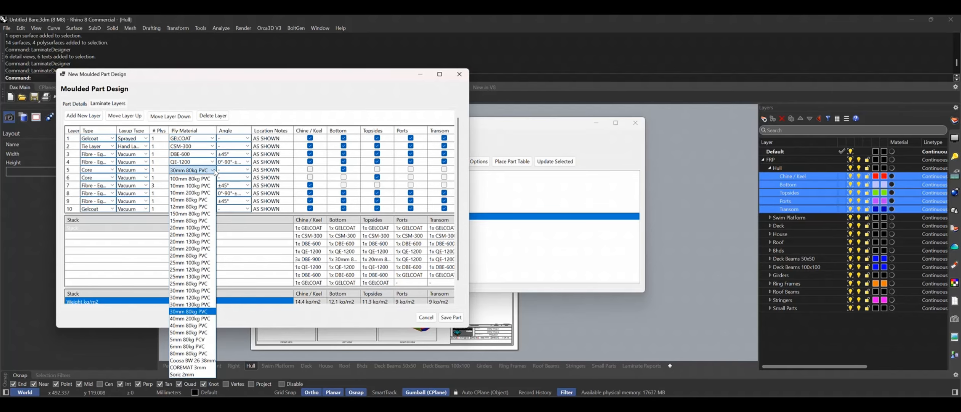
pyautogui.click(193, 333)
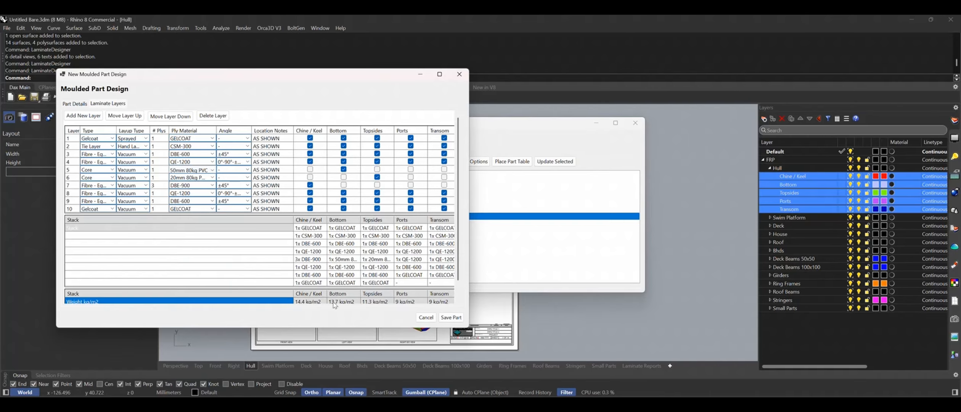
pyautogui.click(451, 318)
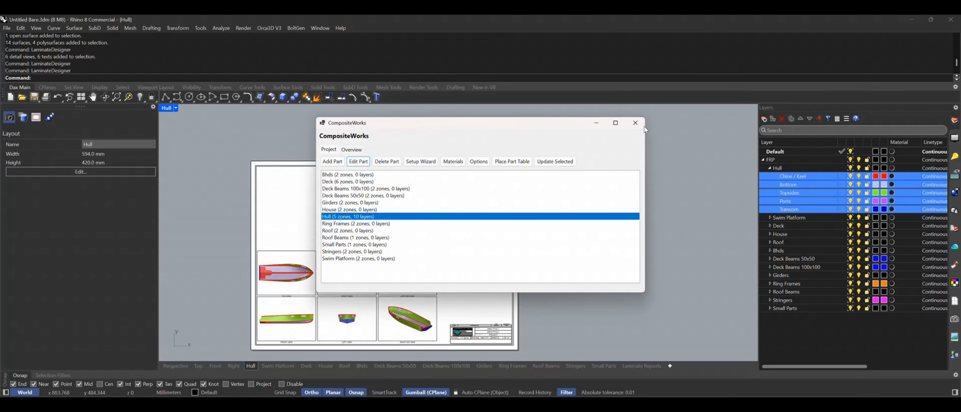
pyautogui.click(636, 123)
# Step: Review the Hull table's layer 5 core row, laminate totals and quantity survey after the core material change
pyautogui.scroll(4, 447, 195)
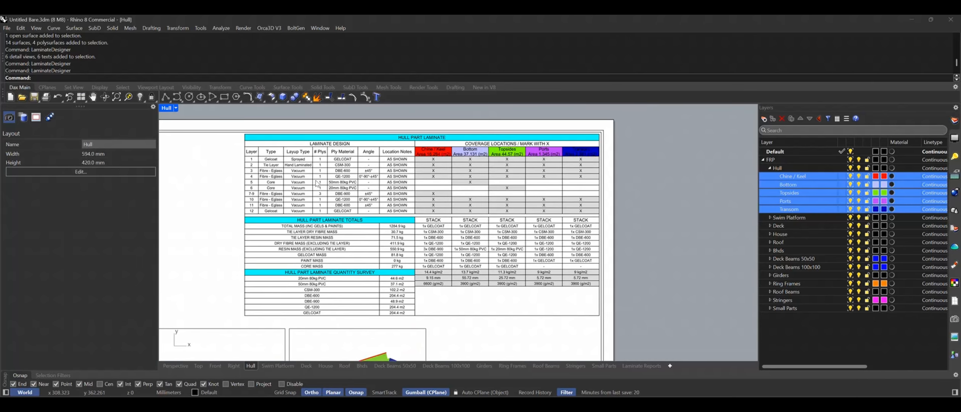
pyautogui.scroll(2, 265, 184)
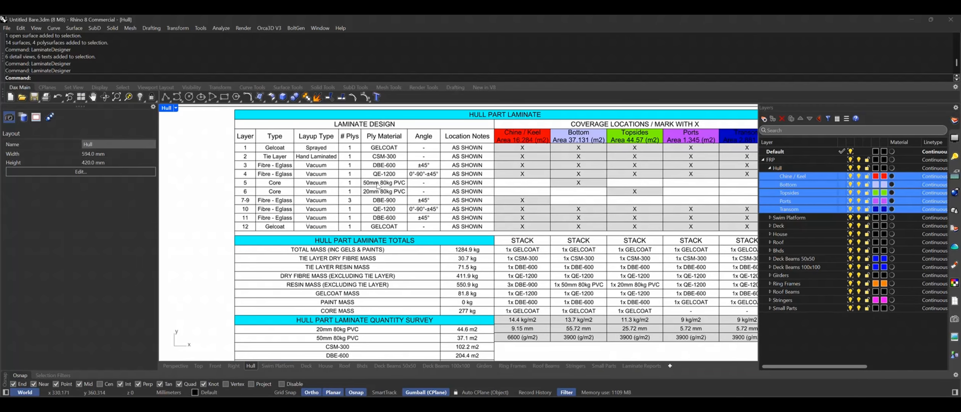
pyautogui.scroll(1, 397, 187)
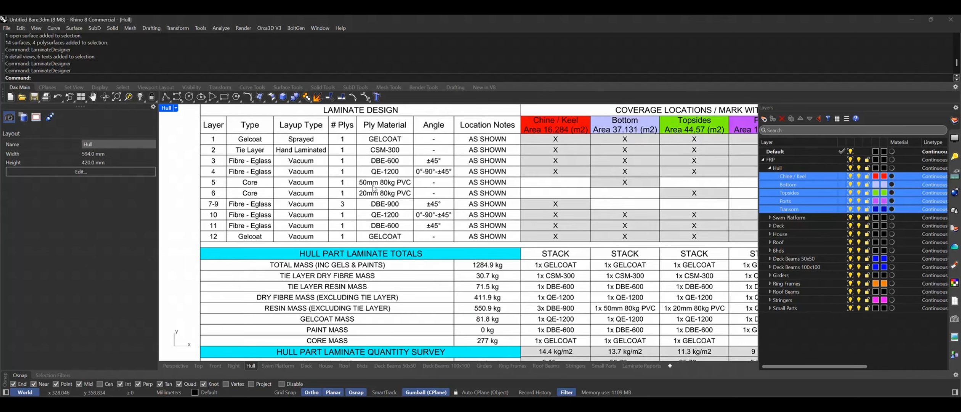
pyautogui.scroll(-3, 395, 187)
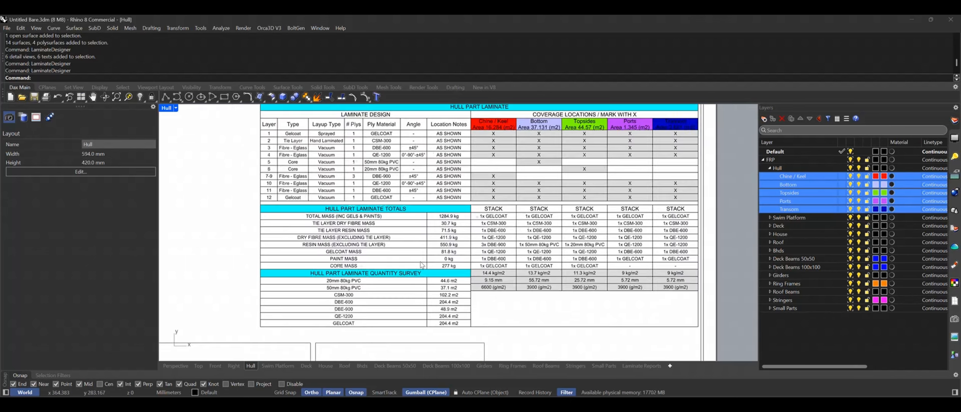
pyautogui.scroll(3, 443, 226)
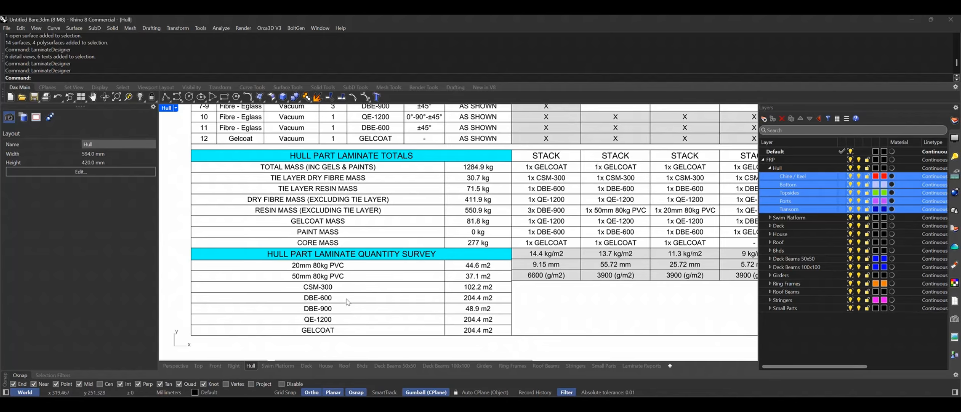
pyautogui.scroll(-1, 475, 280)
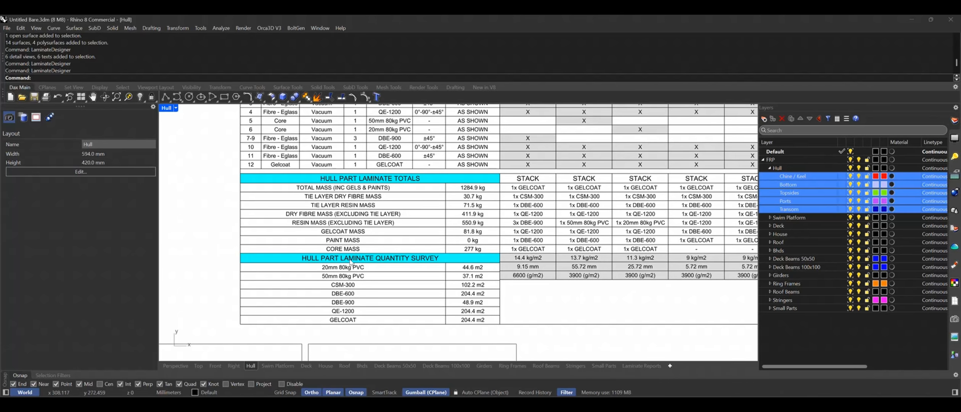
pyautogui.scroll(-2, 325, 291)
pyautogui.scroll(-1, 364, 287)
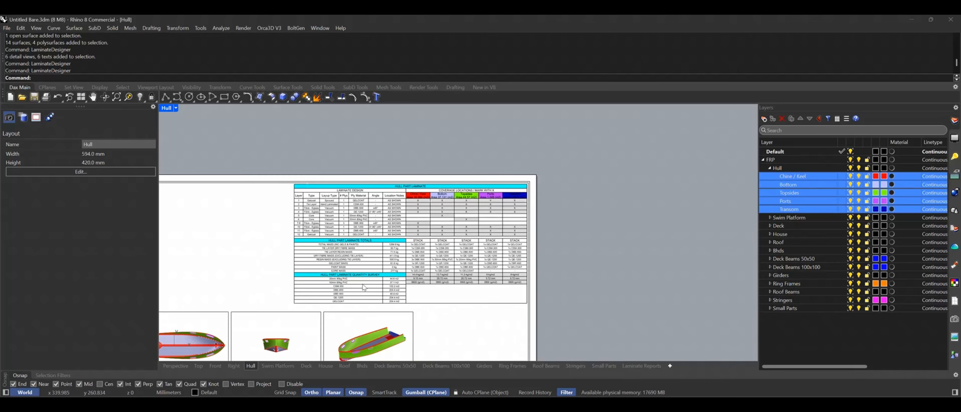
pyautogui.scroll(-2, 628, 231)
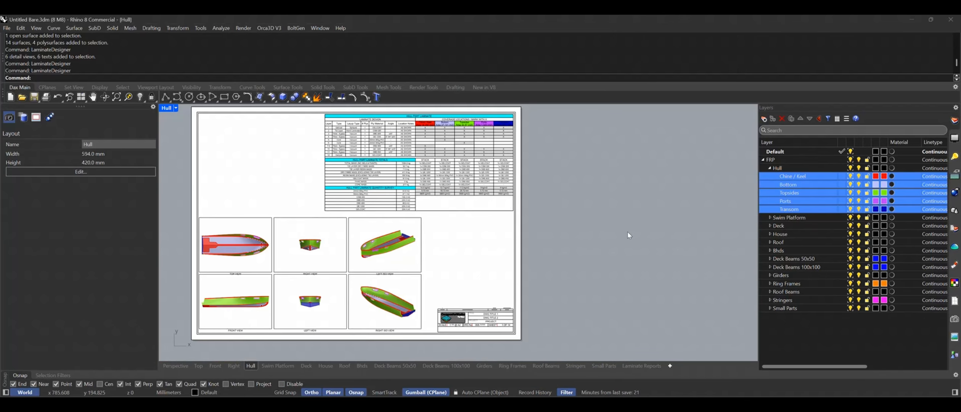
# Step: Examine the zone area headers of the Hull table alongside the coloured detail views on the sheet
pyautogui.scroll(-1, 575, 188)
pyautogui.moveTo(574, 188); pyautogui.dragTo(578, 199, button='right')
pyautogui.scroll(4, 492, 169)
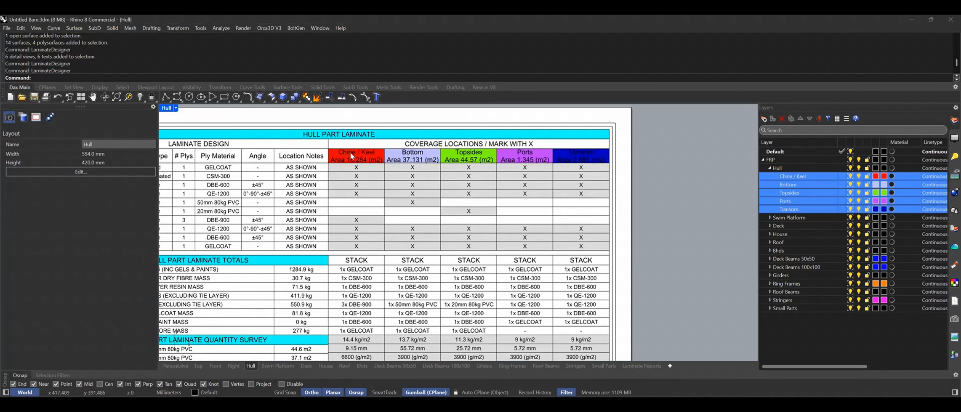
pyautogui.scroll(-1, 346, 151)
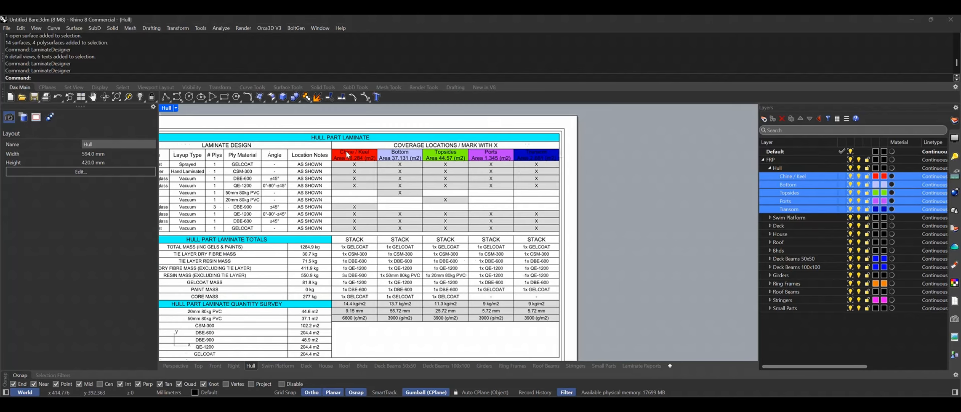
pyautogui.scroll(-2, 490, 161)
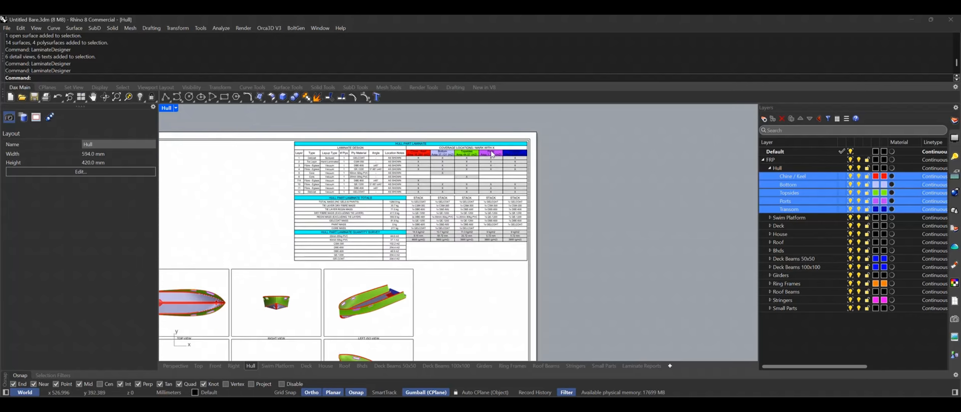
pyautogui.scroll(2, 408, 245)
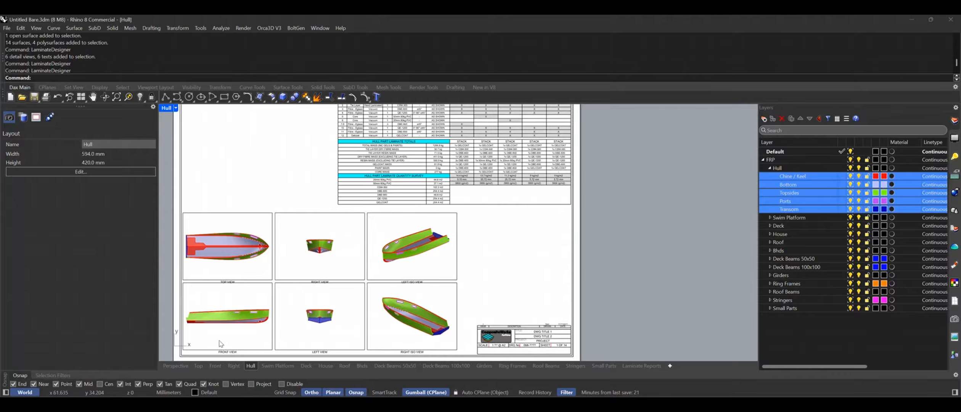
# Step: Draw a rectangle with corners filleted at 200 in the front view and extrude it into a solid beside the cockpit
pyautogui.click(175, 365)
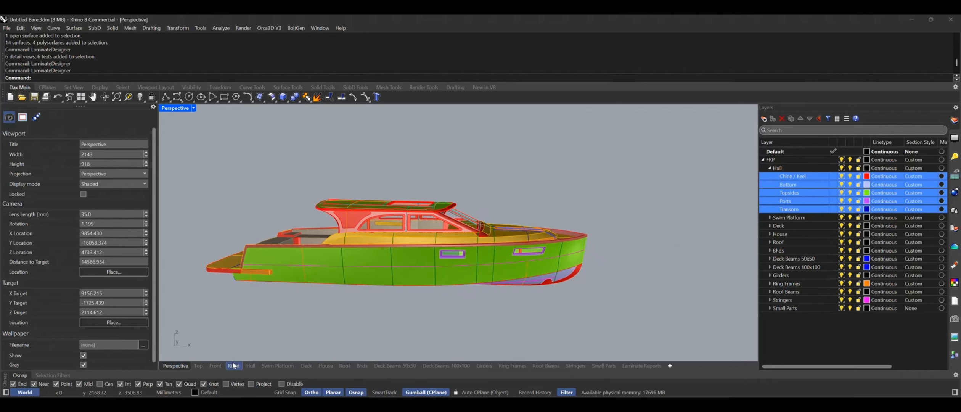
pyautogui.click(217, 365)
pyautogui.middleClick(490, 224)
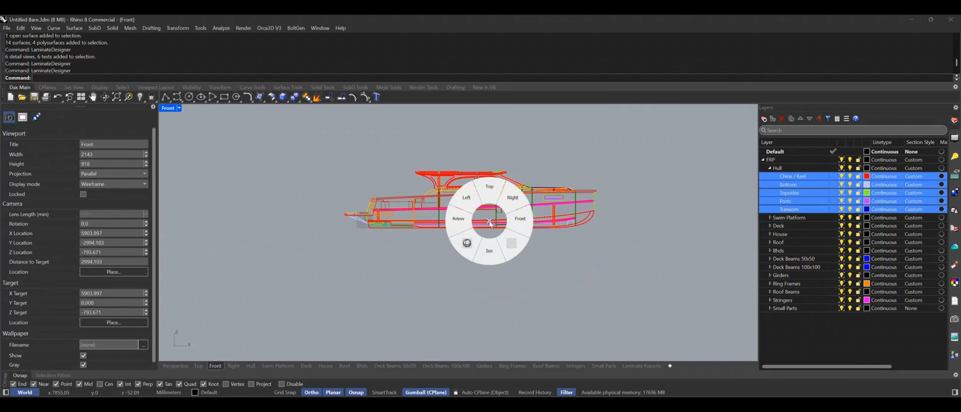
pyautogui.click(467, 243)
pyautogui.scroll(5, 496, 188)
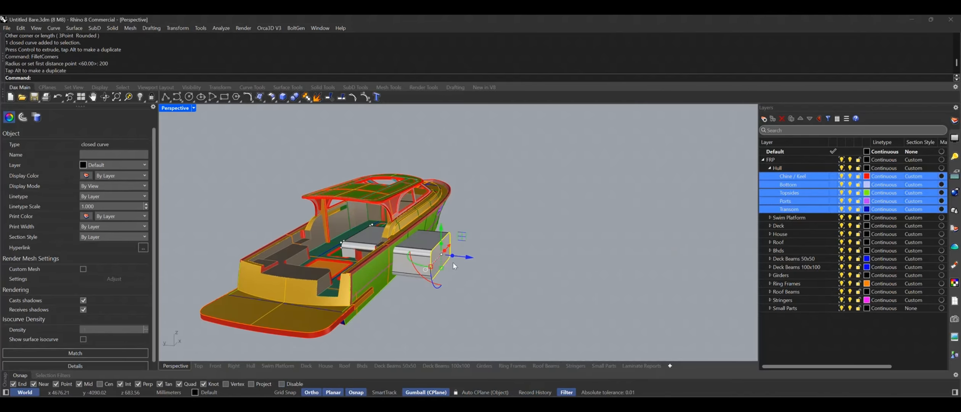
# Step: Stretch the closed extrusion crosswise so that it passes through both sides of the hull
pyautogui.click(503, 282)
pyautogui.moveTo(504, 282); pyautogui.dragTo(525, 281, button='right')
pyautogui.click(436, 262)
pyautogui.moveTo(435, 262); pyautogui.dragTo(458, 263, button='right')
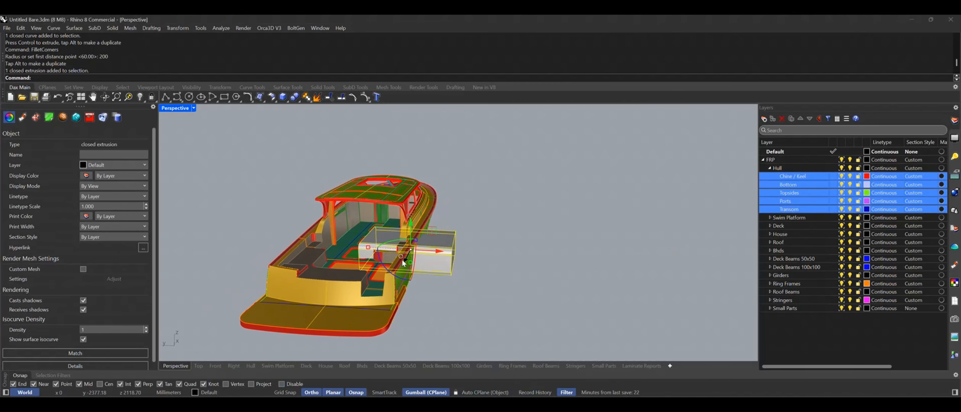
pyautogui.moveTo(368, 248); pyautogui.dragTo(276, 244)
pyautogui.click(252, 184)
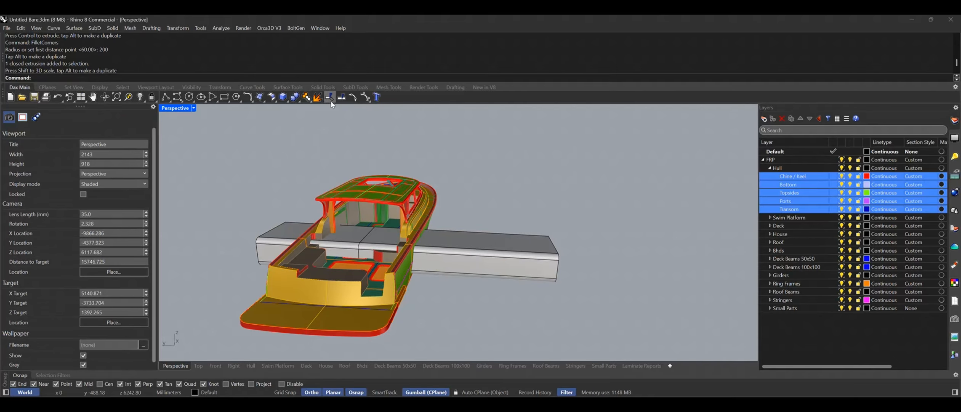
# Step: Split the hull's topsides surfaces using the closed extrusion as the cutting object
pyautogui.click(342, 97)
pyautogui.moveTo(390, 207); pyautogui.dragTo(485, 275, button='right')
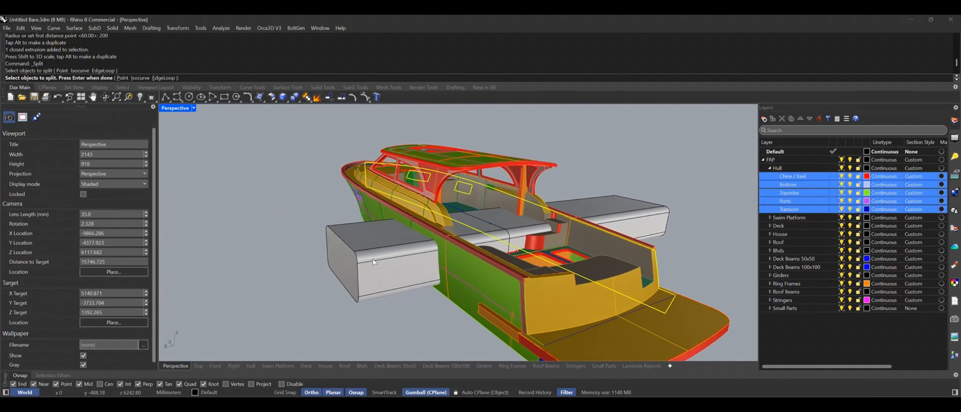
pyautogui.click(485, 275)
pyautogui.press('Return')
pyautogui.click(368, 277)
pyautogui.press('Return')
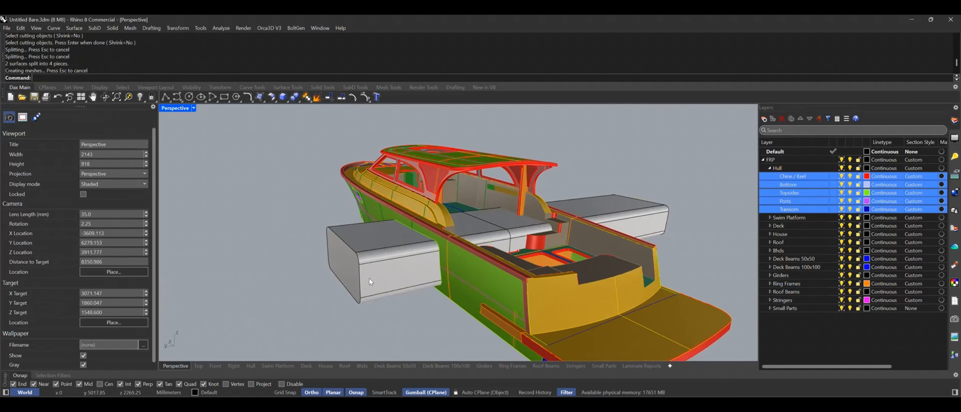
# Step: Delete the leftover box extrusion crossing the hull and check the separate rounded-rectangle panel on the topsides
pyautogui.click(369, 278)
pyautogui.press('Delete')
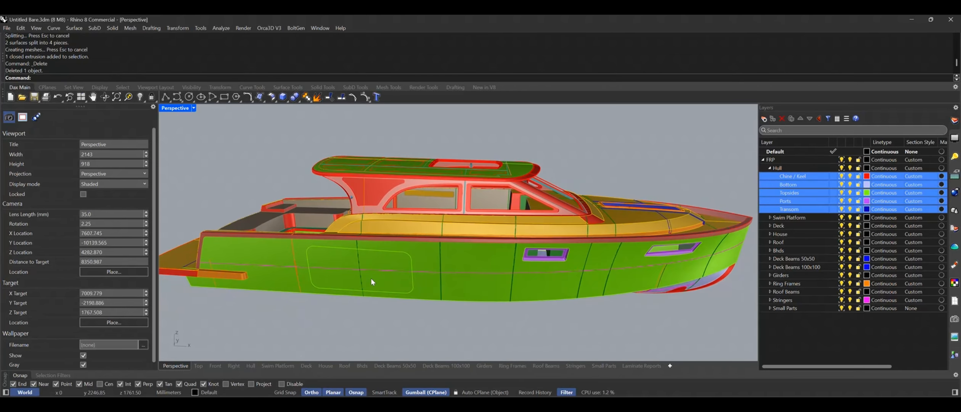
pyautogui.click(383, 242)
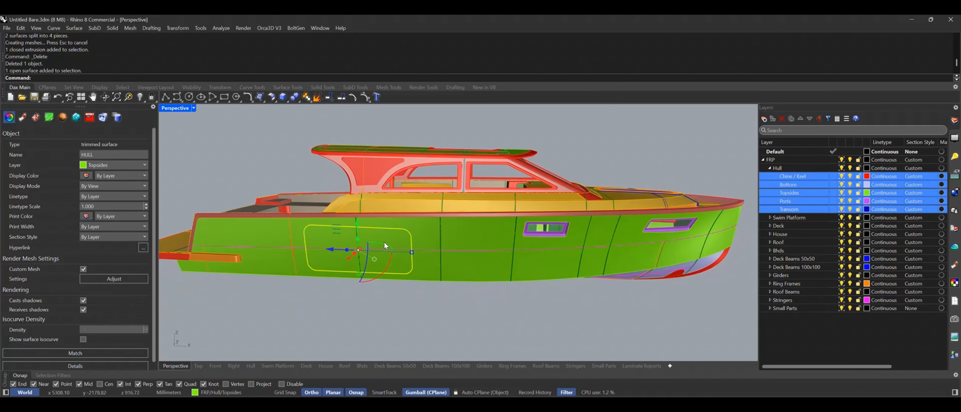
pyautogui.click(437, 311)
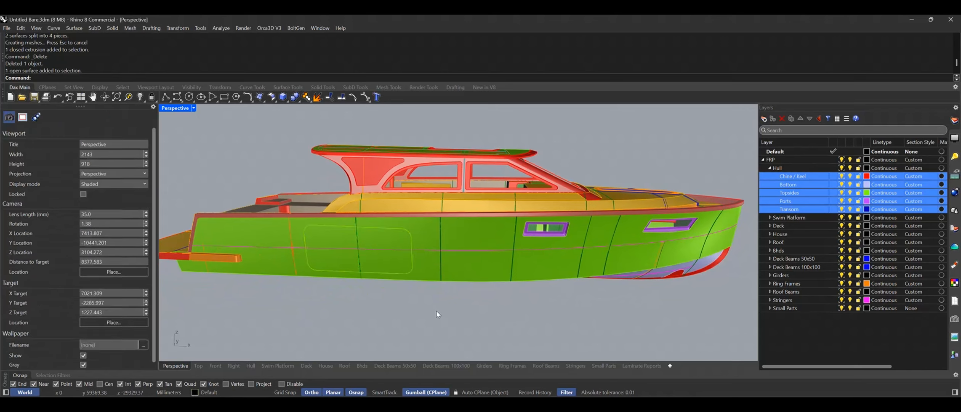
# Step: Add a sublayer named Test under the Hull layer and set its colour to Pink
pyautogui.click(784, 166)
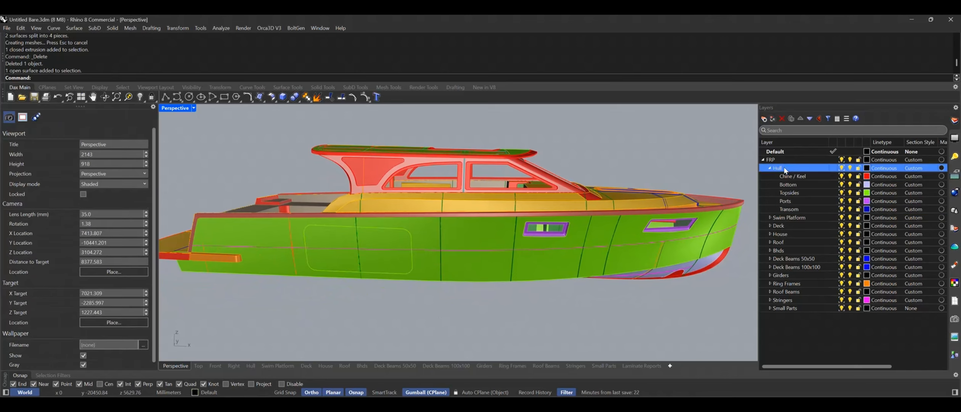
pyautogui.click(776, 119)
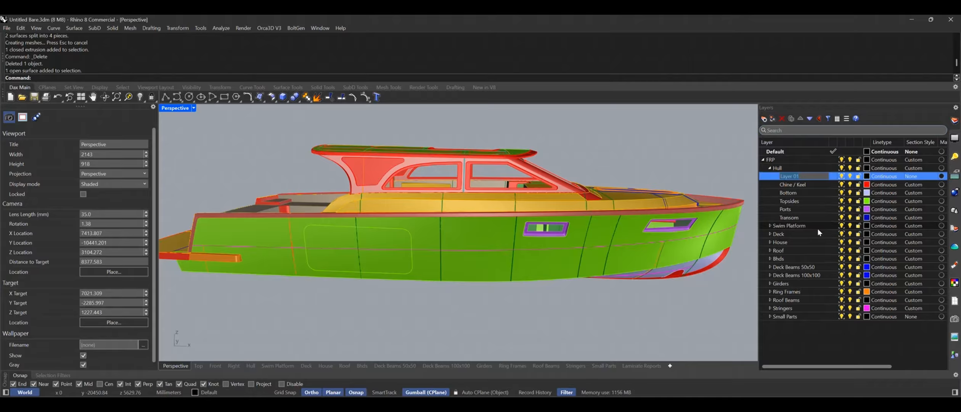
pyautogui.write('Test')
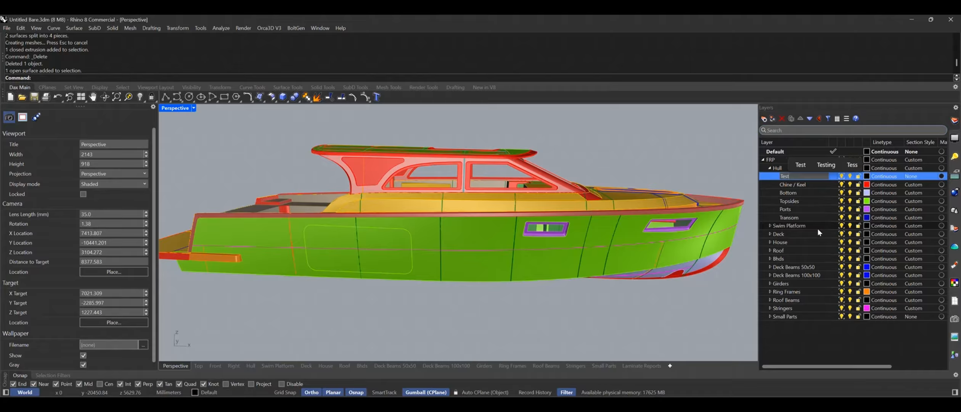
pyautogui.press('Return')
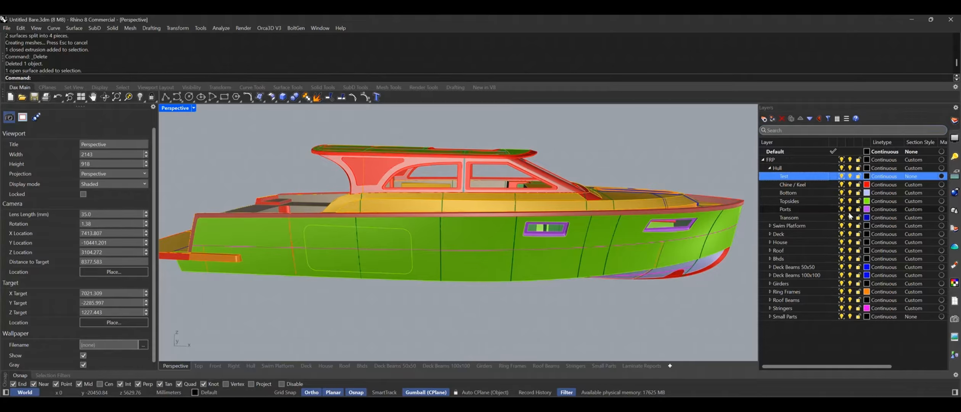
pyautogui.click(866, 176)
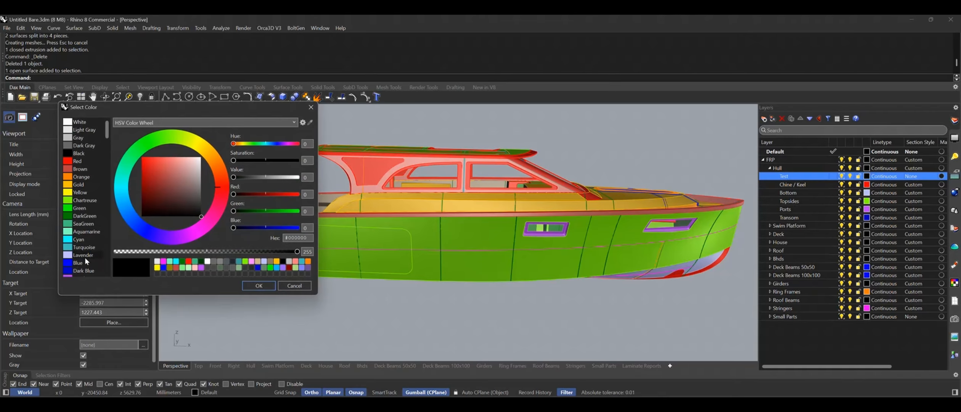
pyautogui.scroll(-2, 84, 257)
pyautogui.click(73, 255)
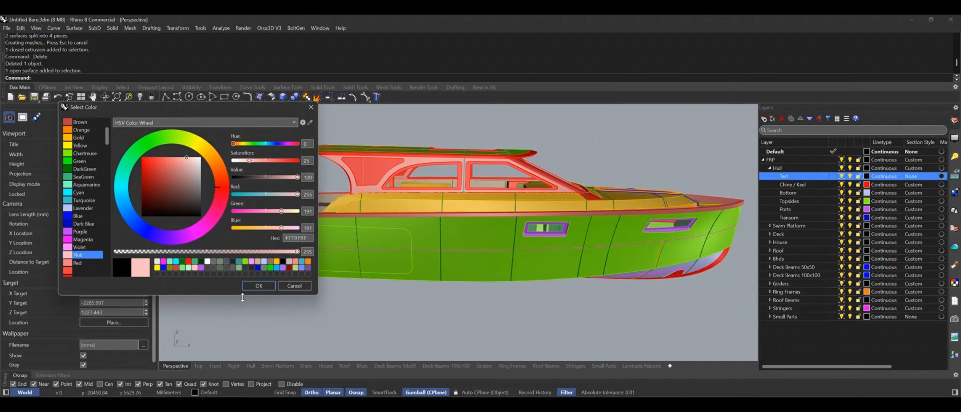
pyautogui.click(258, 286)
# Step: Move the two split rounded-rectangle topsides panels, one on each side of the hull, to the Test layer
pyautogui.click(319, 237)
pyautogui.moveTo(319, 238); pyautogui.dragTo(399, 262, button='right')
pyautogui.scroll(3, 398, 263)
pyautogui.keyDown('shift'); pyautogui.click(358, 223); pyautogui.keyUp('shift')
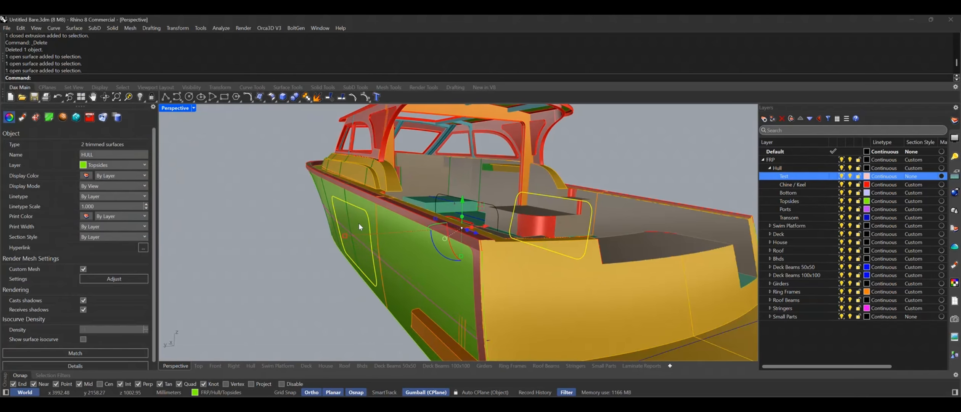
pyautogui.rightClick(789, 178)
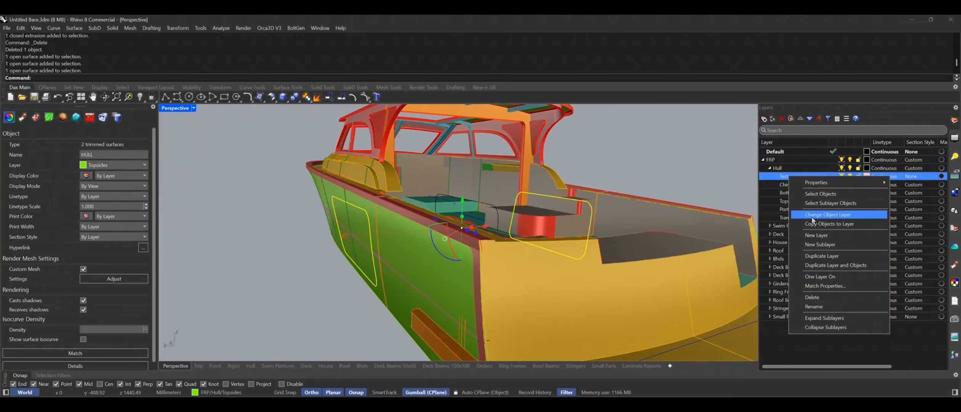
pyautogui.click(816, 215)
pyautogui.click(283, 267)
# Step: Delete the leftover closed curve beside the hull
pyautogui.scroll(-4, 282, 267)
pyautogui.moveTo(618, 248); pyautogui.dragTo(406, 293, button='right')
pyautogui.click(485, 212)
pyautogui.press('Delete')
pyautogui.scroll(-5, 485, 208)
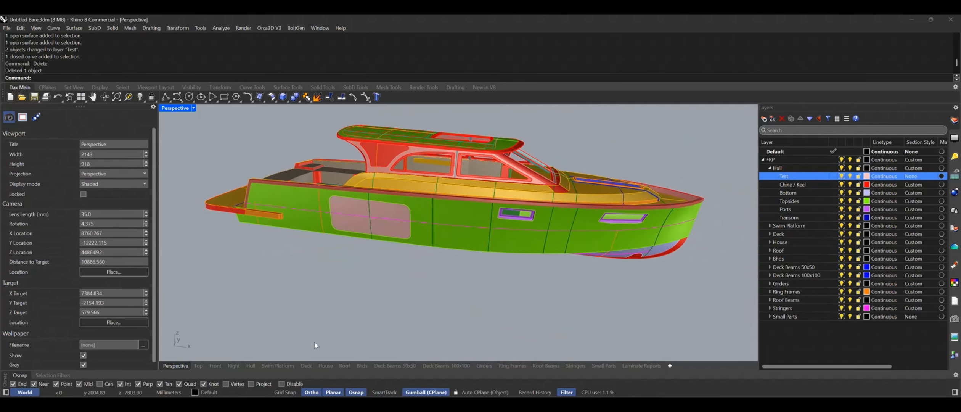
# Step: In the Hull layout, run LaminateDesigner and update the Hull part so its laminate table includes the Test zone
pyautogui.click(251, 365)
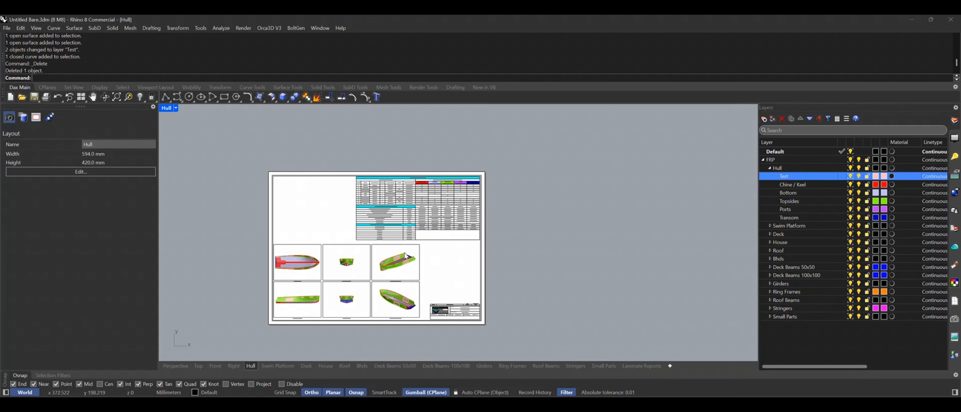
pyautogui.write('LaminateDesigner')
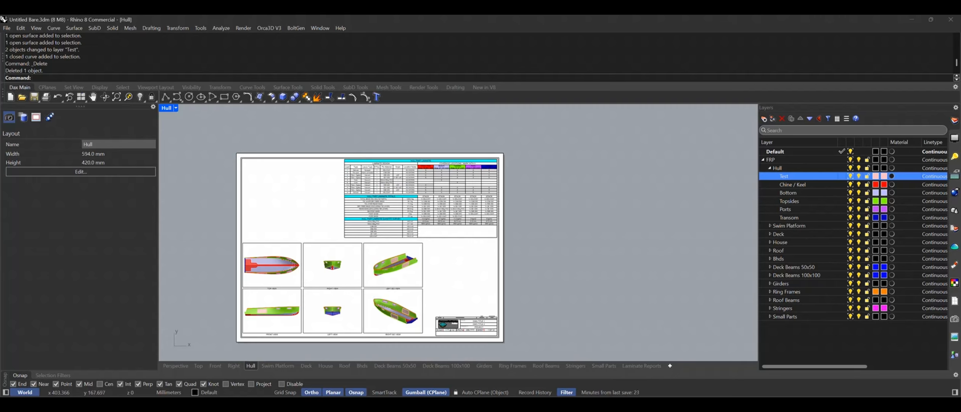
pyautogui.press('Return')
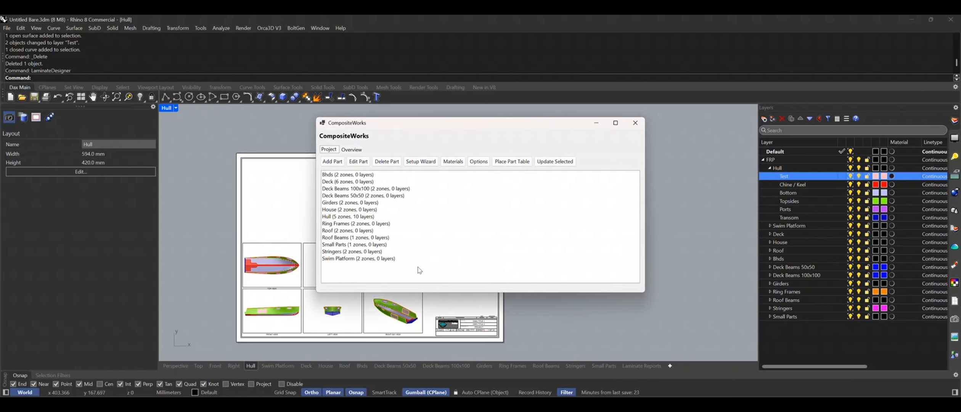
pyautogui.click(328, 217)
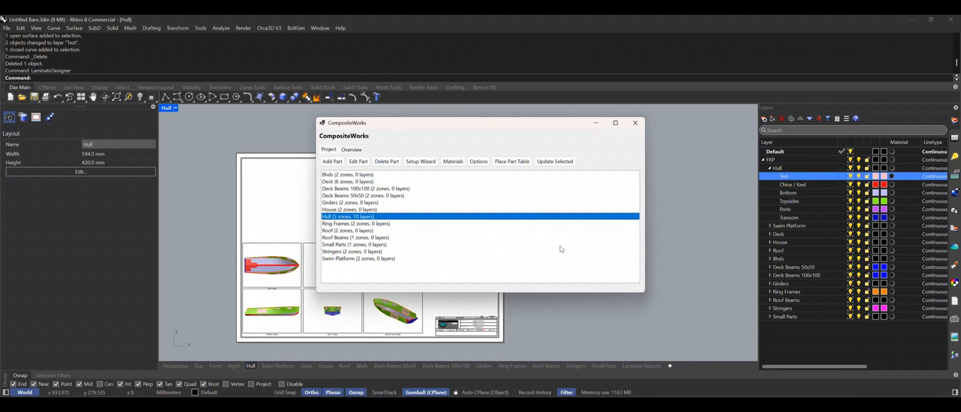
pyautogui.click(554, 165)
pyautogui.click(496, 229)
pyautogui.click(635, 122)
pyautogui.scroll(8, 506, 171)
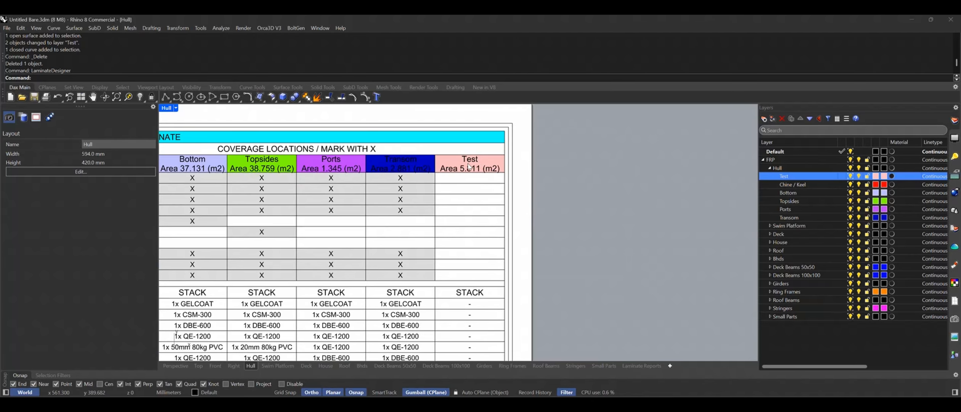
pyautogui.scroll(-2, 505, 197)
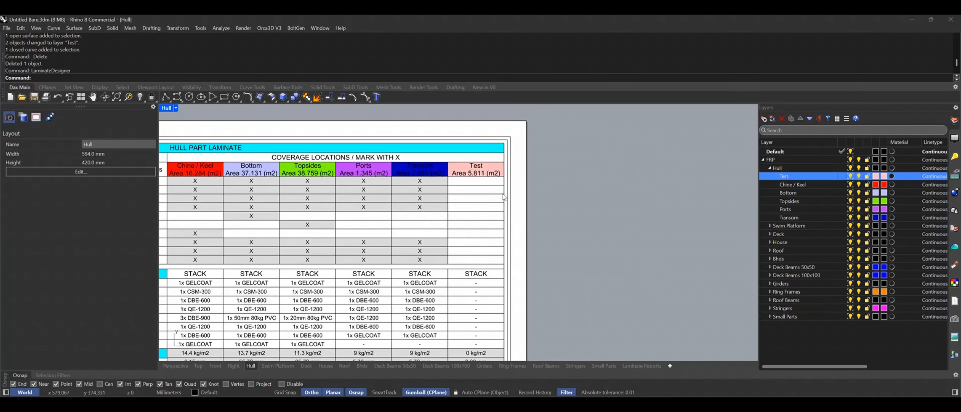
pyautogui.scroll(-2, 489, 179)
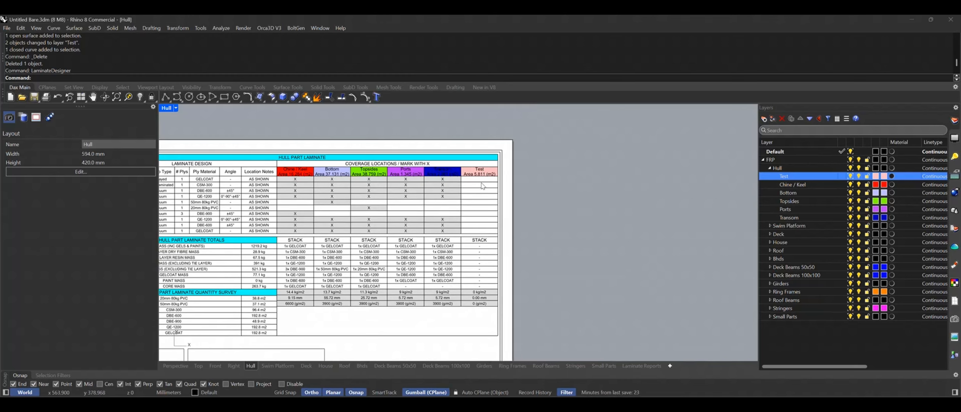
pyautogui.scroll(-1, 497, 203)
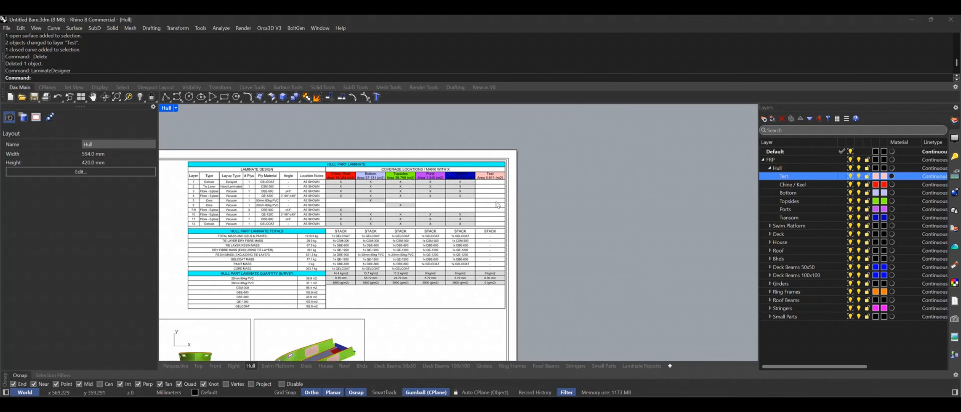
pyautogui.moveTo(557, 225); pyautogui.dragTo(581, 212, button='right')
# Step: Edit the Hull part's laminate and assign layers 1 to 4 (GELCOAT, CSM-300, DBE-600, QE-1200) to the Test zone
pyautogui.press('Up')
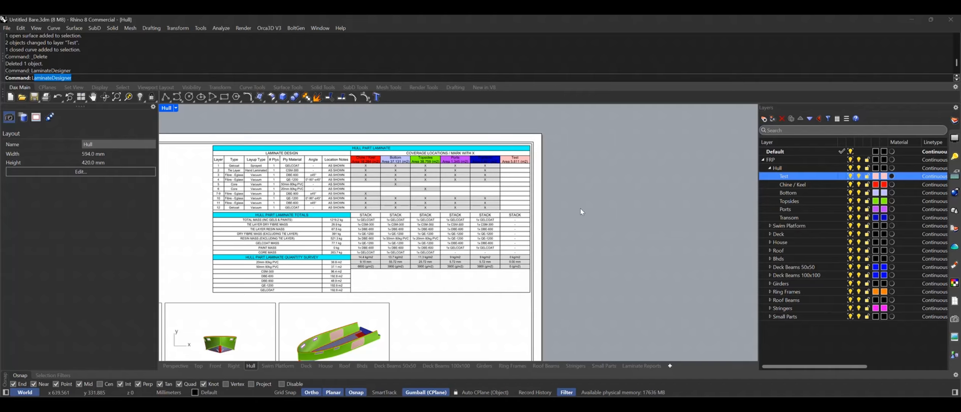
pyautogui.press('Return')
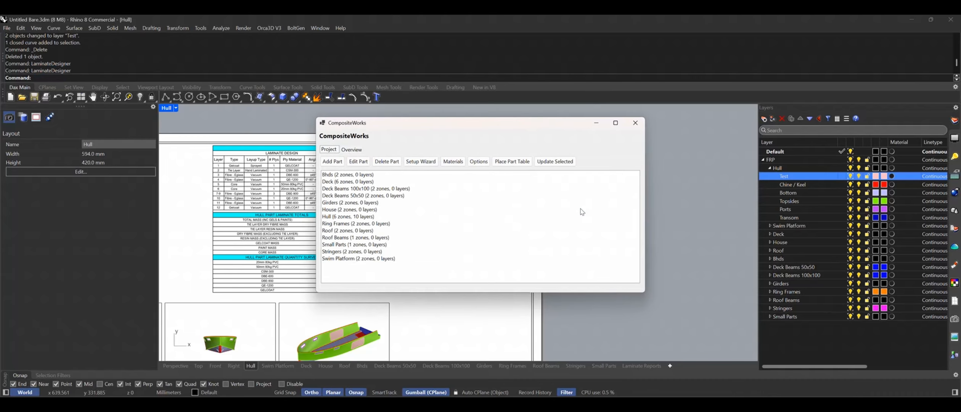
pyautogui.click(332, 217)
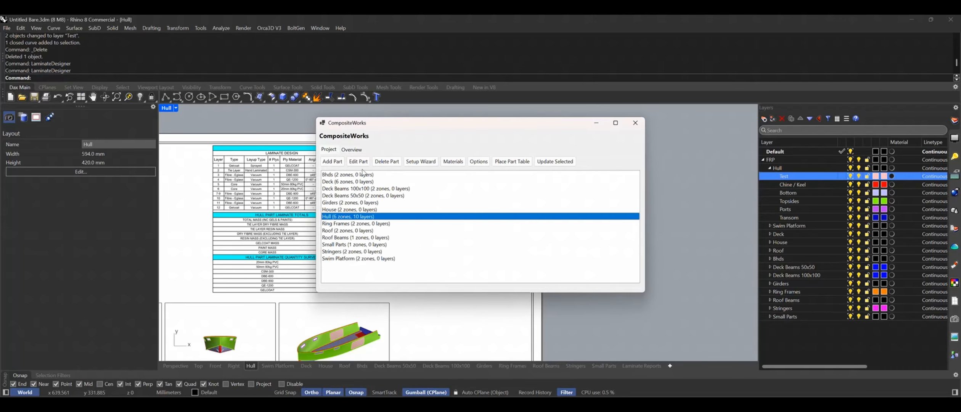
pyautogui.click(360, 161)
pyautogui.click(136, 136)
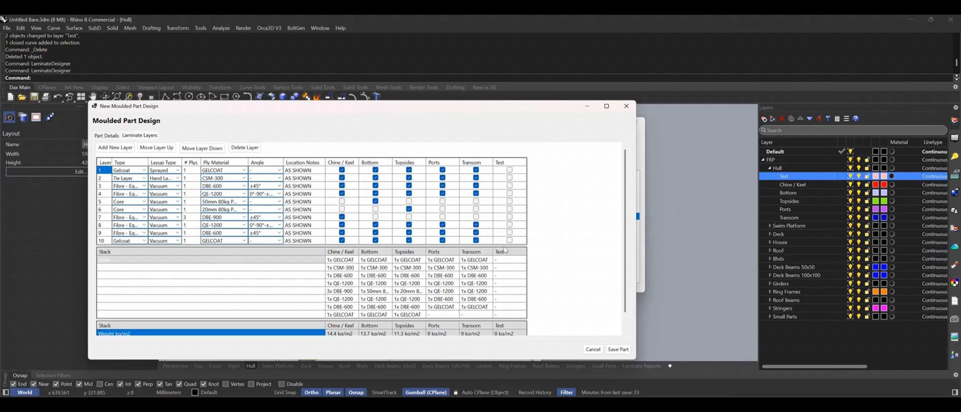
pyautogui.click(509, 170)
pyautogui.click(510, 178)
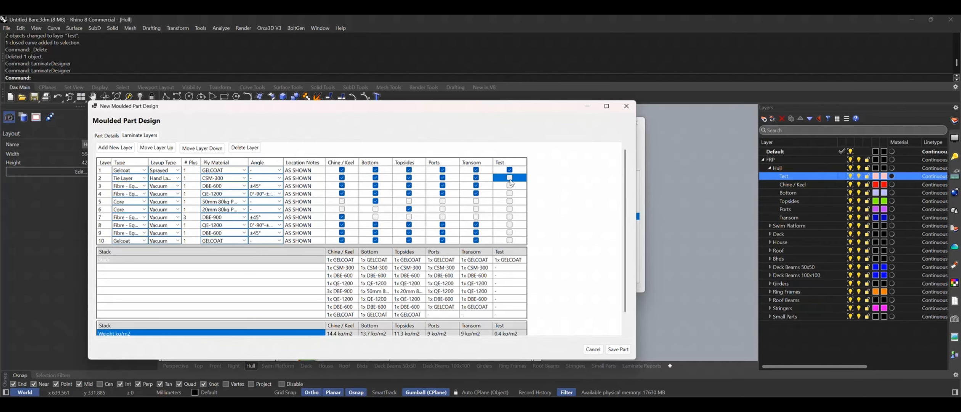
pyautogui.click(510, 186)
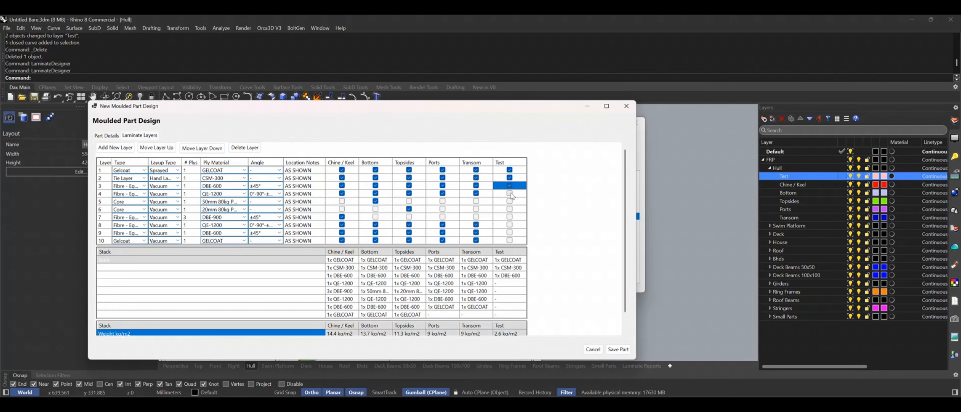
pyautogui.click(509, 193)
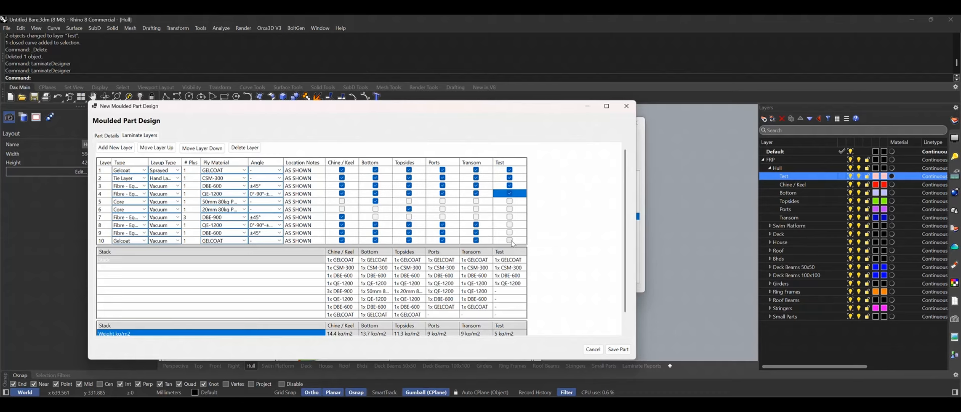
# Step: Assign laminate layers 8 to 10 (QE-1200, DBE-600, GELCOAT) to the Test zone, save the part and close CompositeWorks
pyautogui.click(510, 240)
pyautogui.click(510, 232)
pyautogui.click(509, 225)
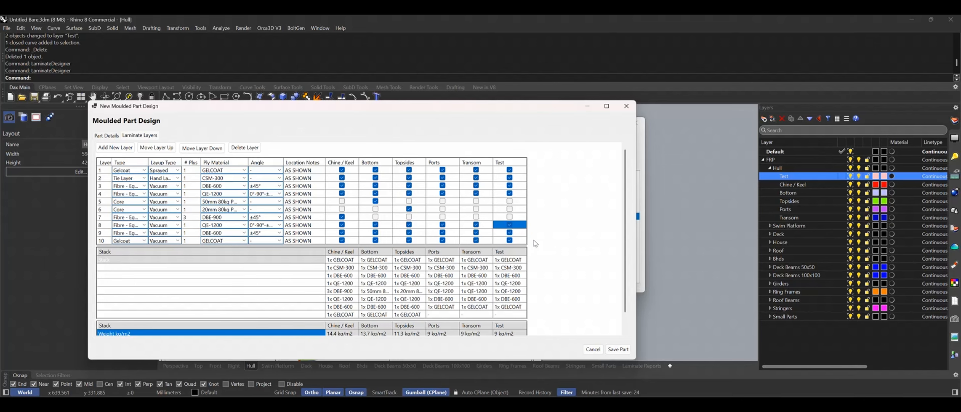
pyautogui.click(623, 349)
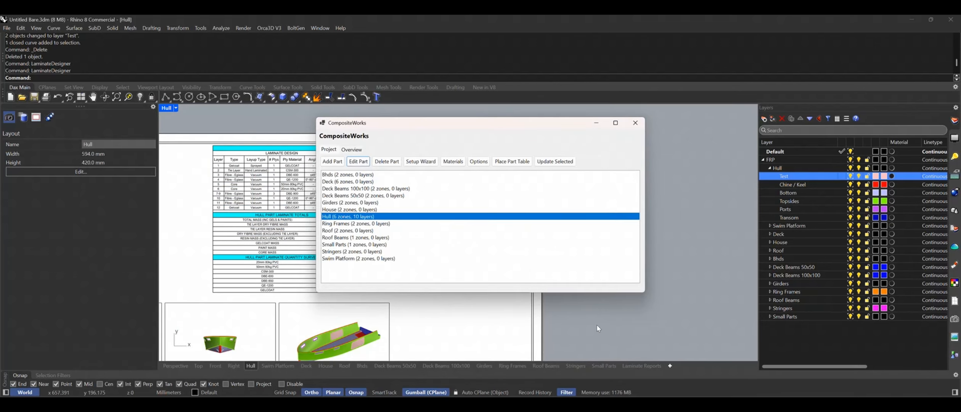
pyautogui.click(634, 123)
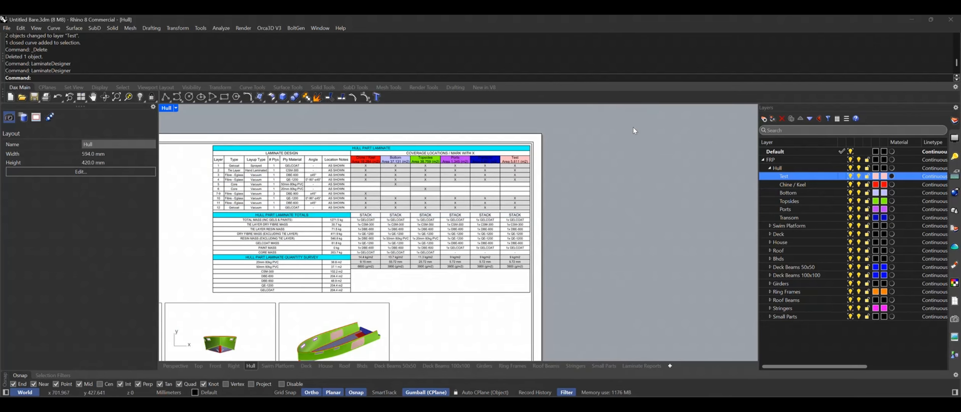
# Step: Examine the Test column, the laminate totals and quantity survey, and the iso view on the Hull layout
pyautogui.scroll(5, 546, 186)
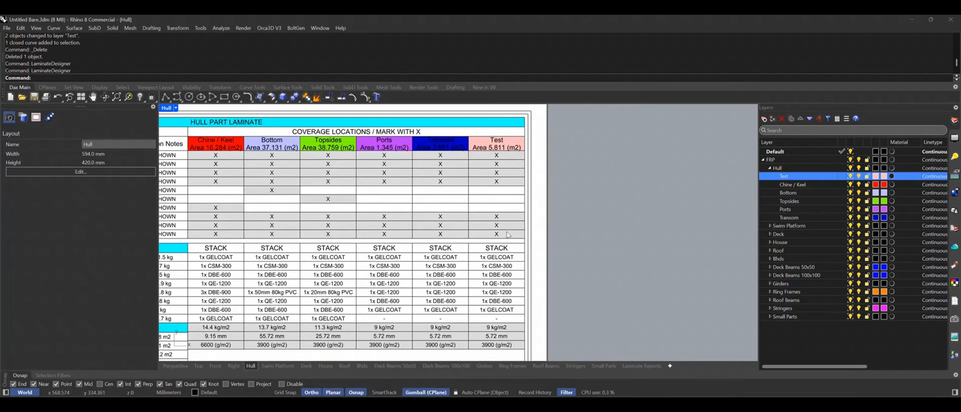
pyautogui.scroll(-3, 504, 198)
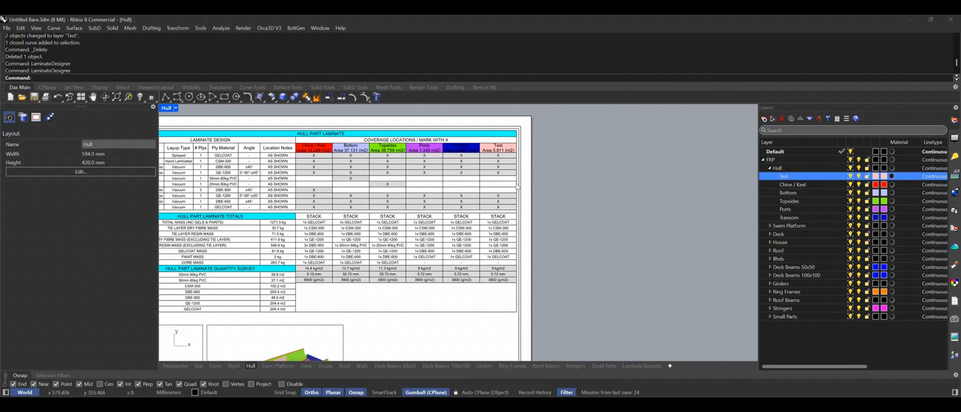
pyautogui.scroll(-2, 517, 187)
pyautogui.scroll(3, 322, 231)
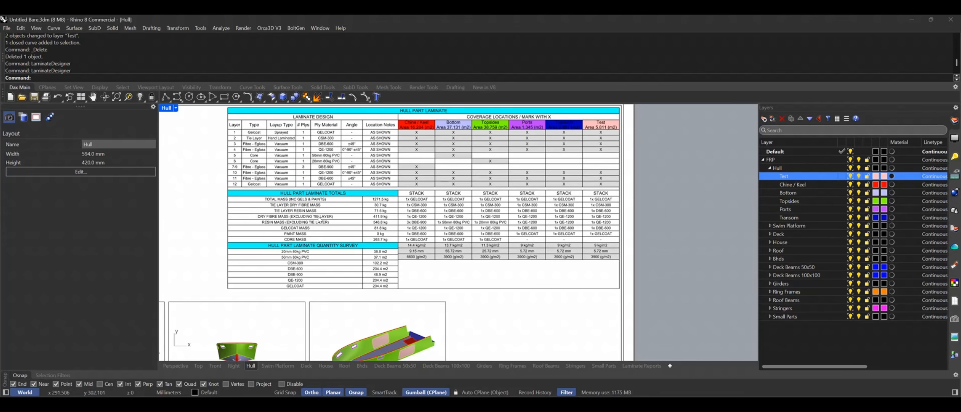
pyautogui.scroll(-2, 379, 216)
pyautogui.scroll(3, 424, 263)
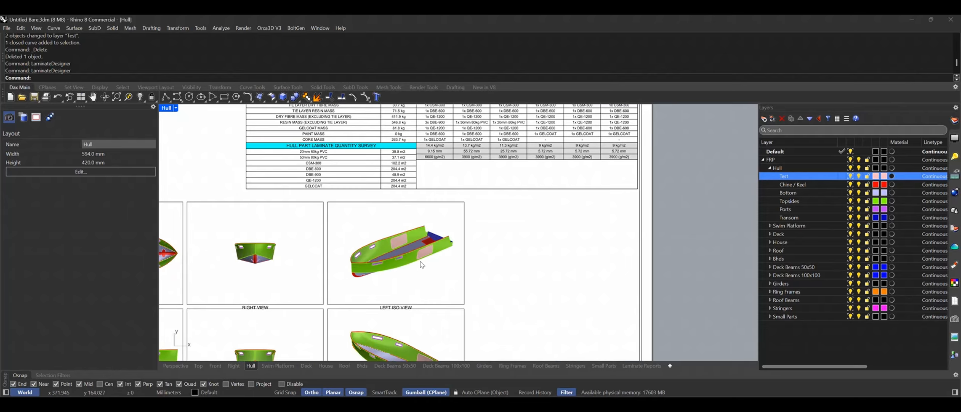
pyautogui.scroll(-1, 430, 262)
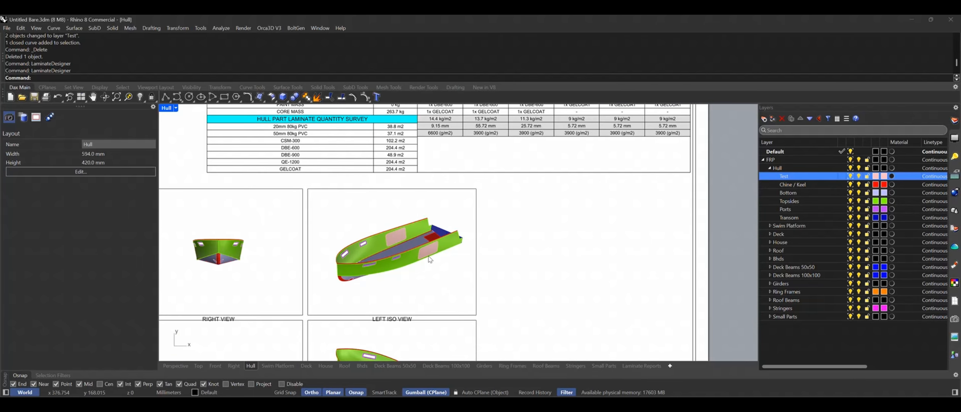
# Step: Review the whole Hull layout sheet, checking its boat views and the coverage columns of the laminate table
pyautogui.scroll(2, 430, 260)
pyautogui.scroll(-4, 424, 263)
pyautogui.scroll(1, 518, 172)
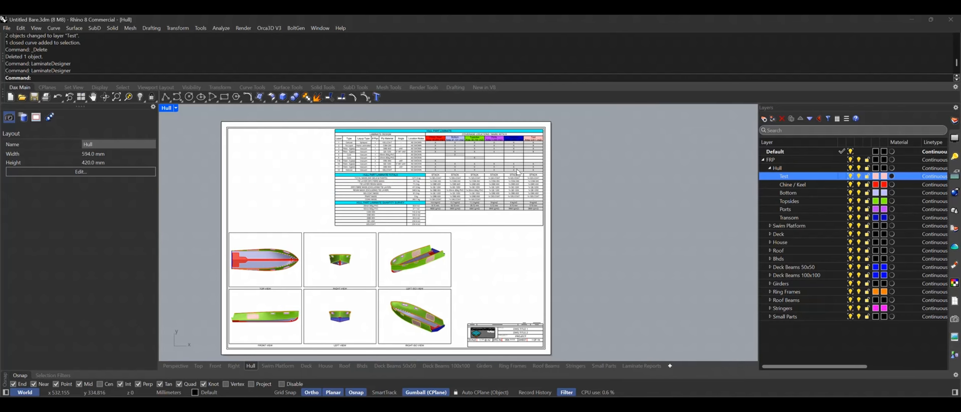
pyautogui.scroll(1, 517, 172)
pyautogui.scroll(-2, 540, 277)
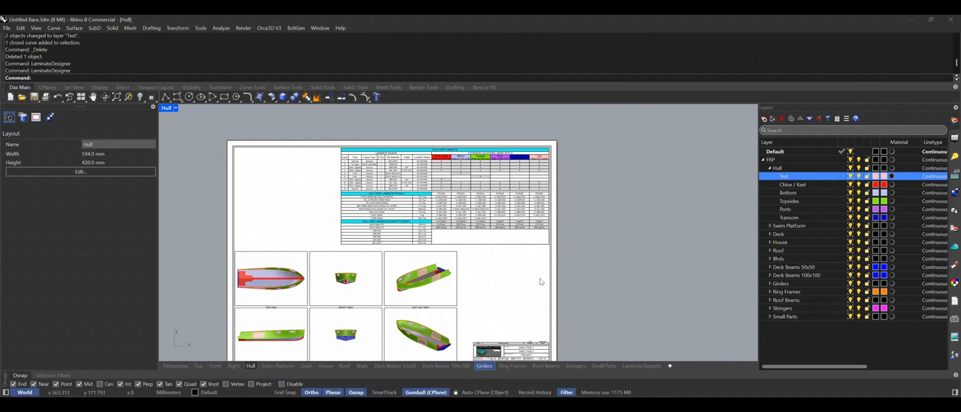
pyautogui.scroll(4, 509, 146)
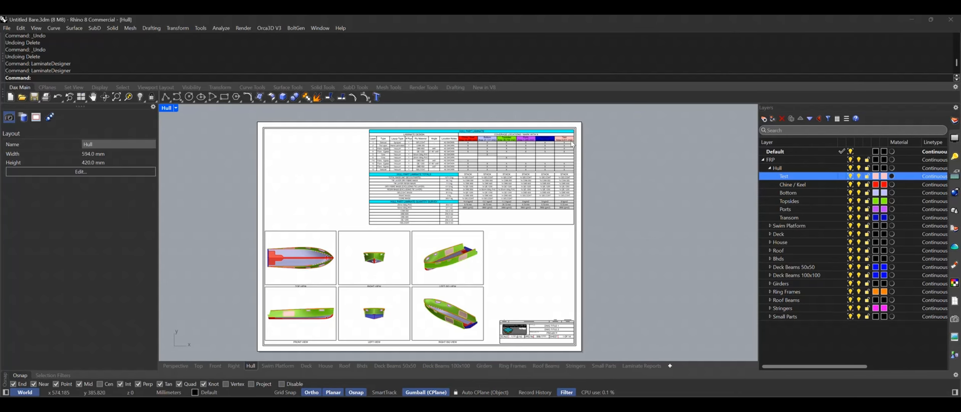
pyautogui.scroll(5, 559, 132)
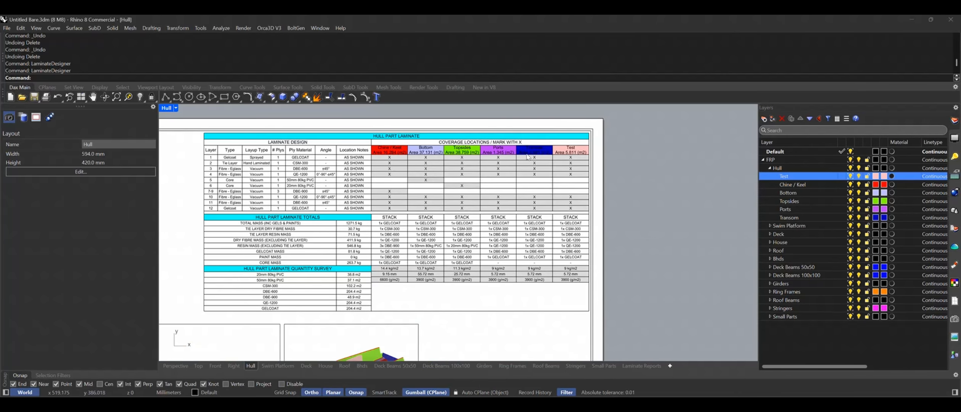
pyautogui.scroll(-3, 480, 177)
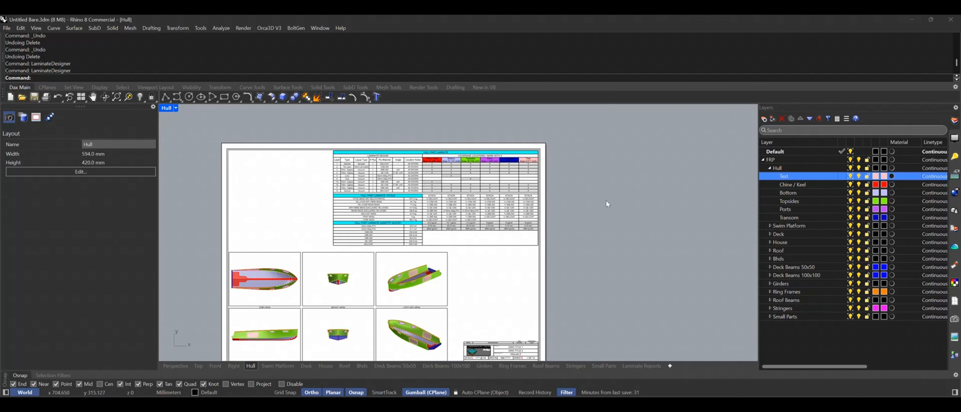
# Step: Run LaminateDesigner, delete the Test coverage zone from the Hull part, save the part and close CompositeWorks
pyautogui.press('Up')
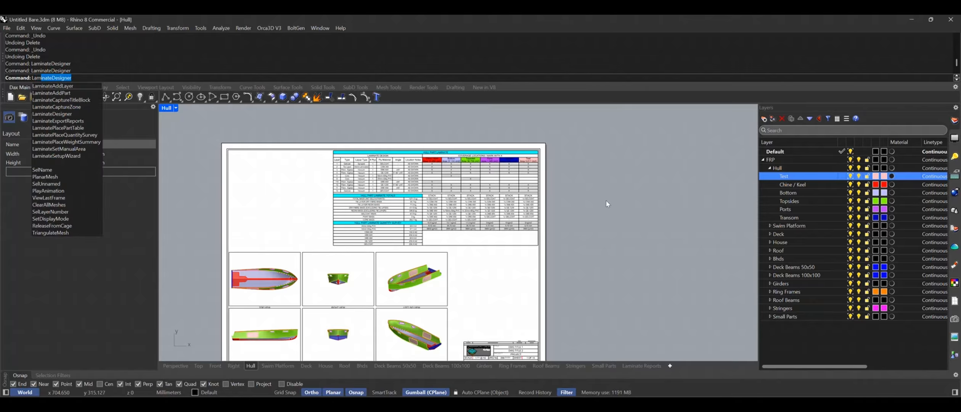
pyautogui.press('Return')
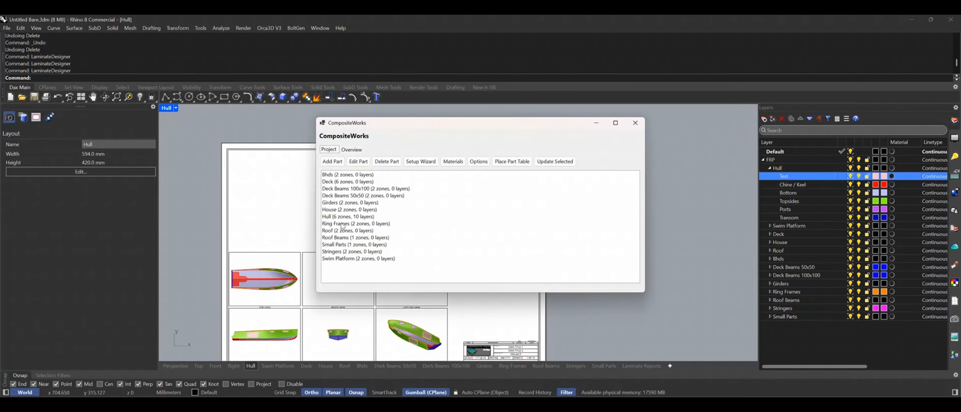
pyautogui.click(327, 218)
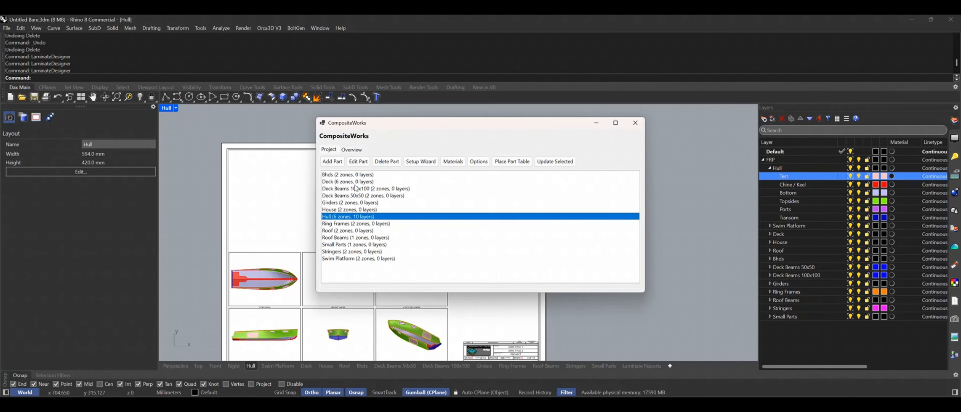
pyautogui.click(358, 162)
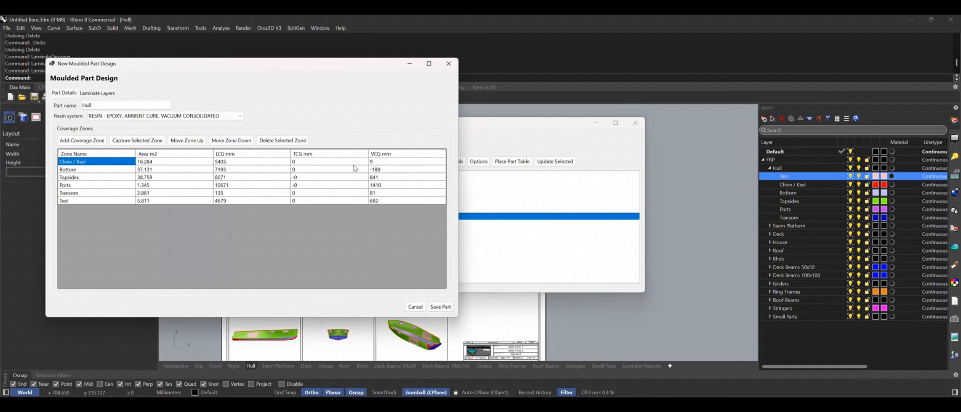
pyautogui.click(66, 201)
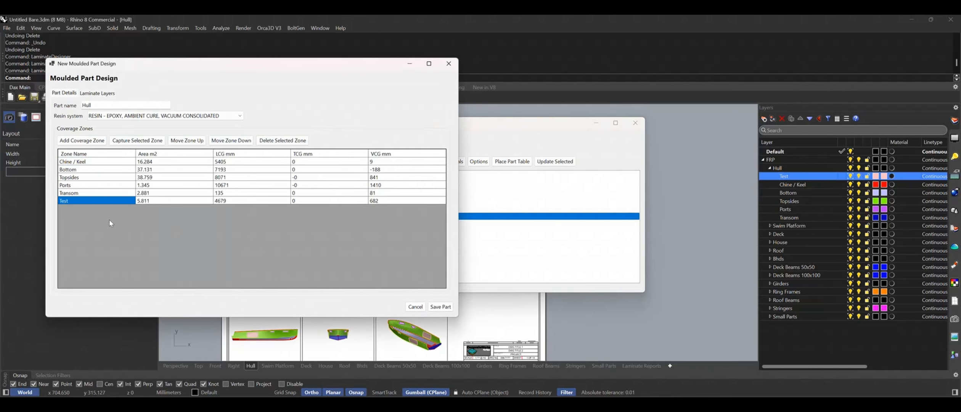
pyautogui.click(285, 142)
pyautogui.click(441, 306)
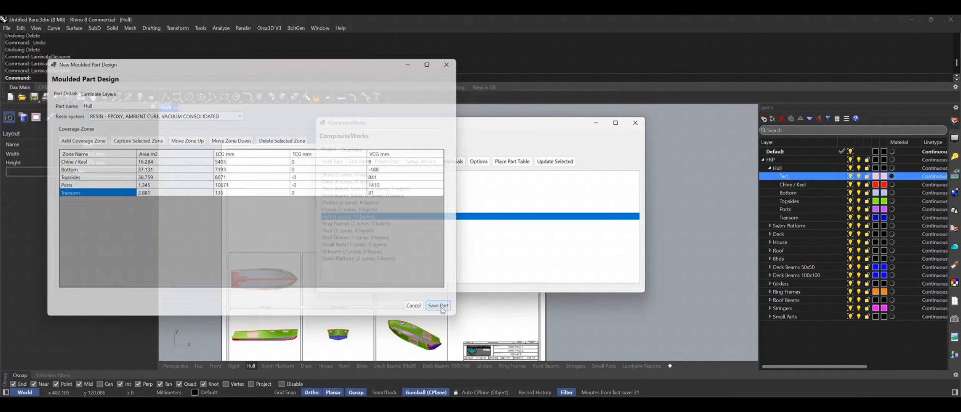
pyautogui.click(636, 124)
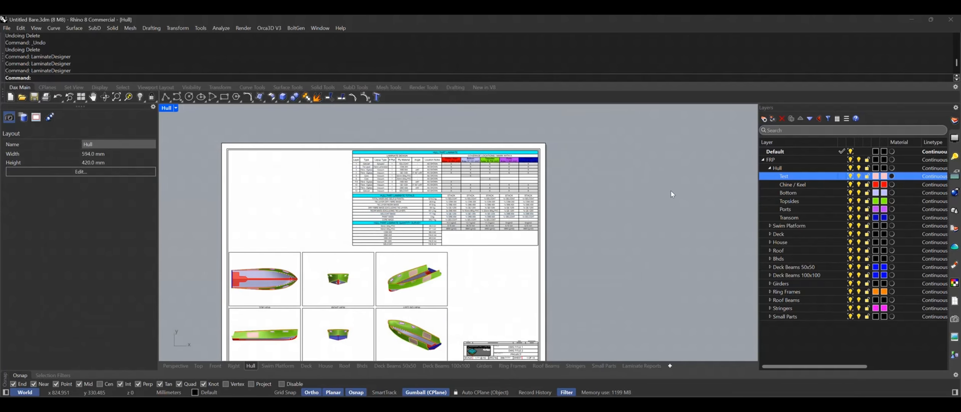
pyautogui.scroll(4, 540, 166)
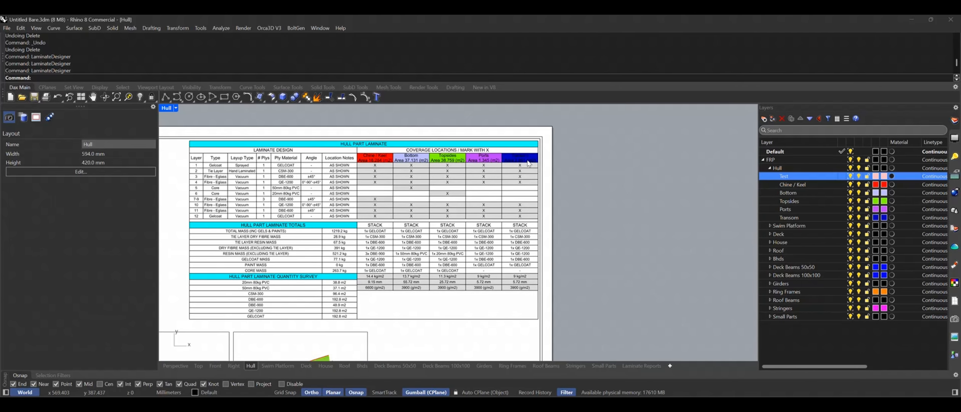
pyautogui.scroll(-2, 528, 163)
# Step: In the Perspective view, delete the Test zone surfaces on both sides of the hull
pyautogui.click(181, 366)
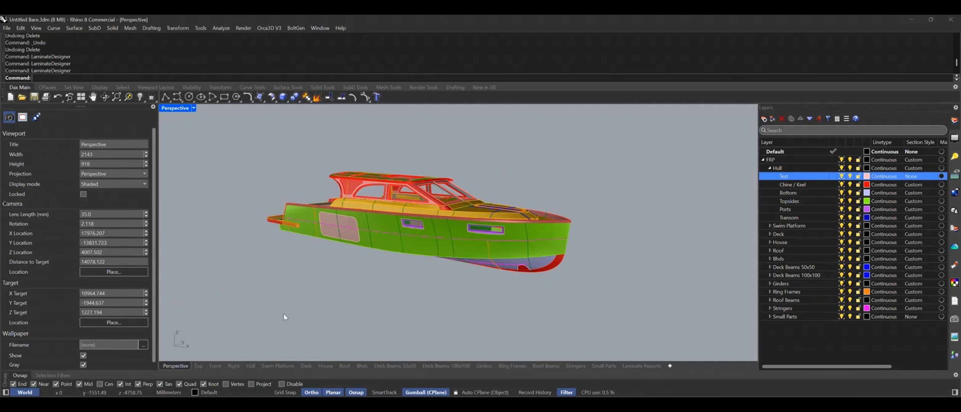
pyautogui.moveTo(373, 274); pyautogui.dragTo(418, 281, button='right')
pyautogui.scroll(-2, 477, 272)
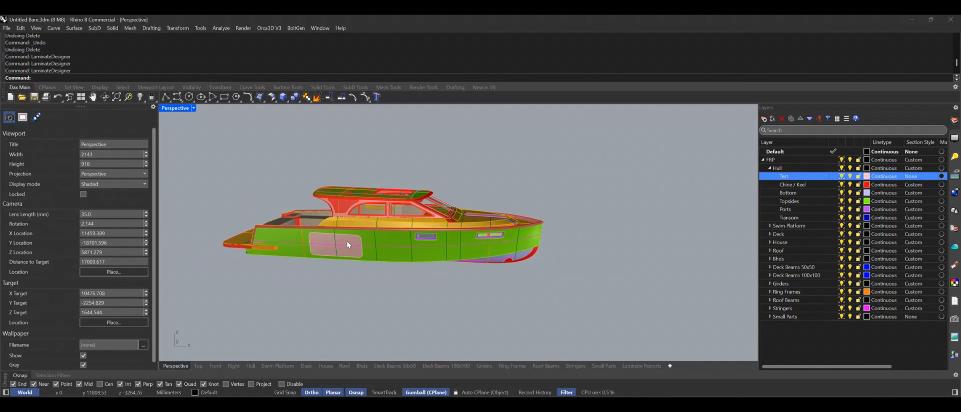
pyautogui.scroll(4, 347, 241)
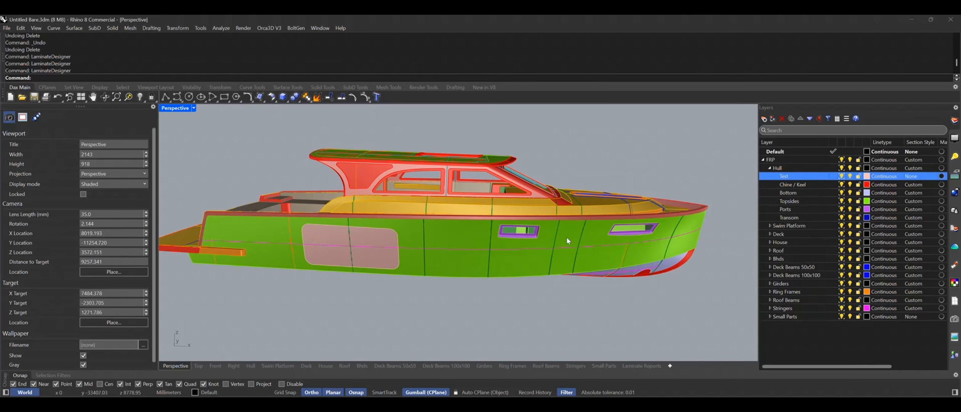
pyautogui.click(386, 241)
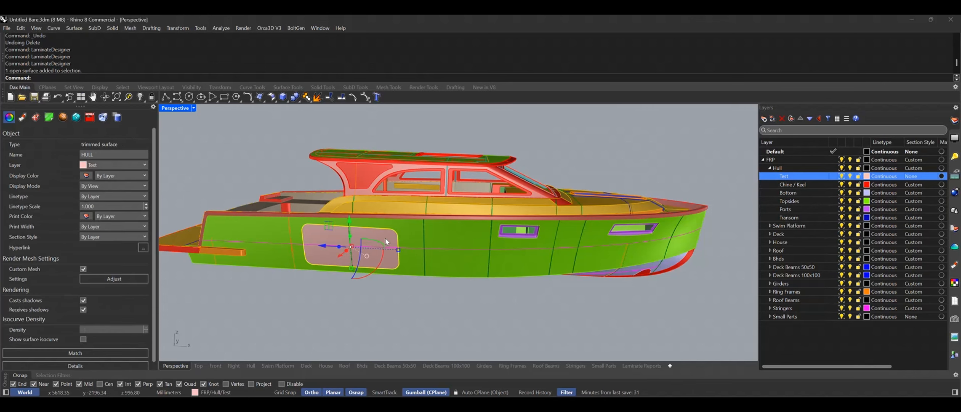
pyautogui.press('Delete')
pyautogui.moveTo(347, 237); pyautogui.dragTo(412, 229, button='right')
pyautogui.scroll(1, 370, 296)
pyautogui.click(355, 265)
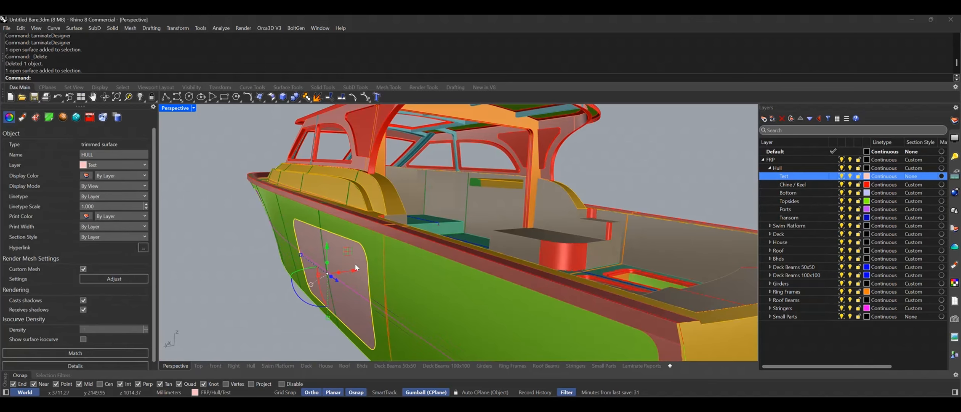
pyautogui.press('Delete')
# Step: Untrim the openings in both hull topsides to restore the full surfaces, without keeping the trim objects
pyautogui.middleClick(339, 231)
pyautogui.scroll(-3, 338, 225)
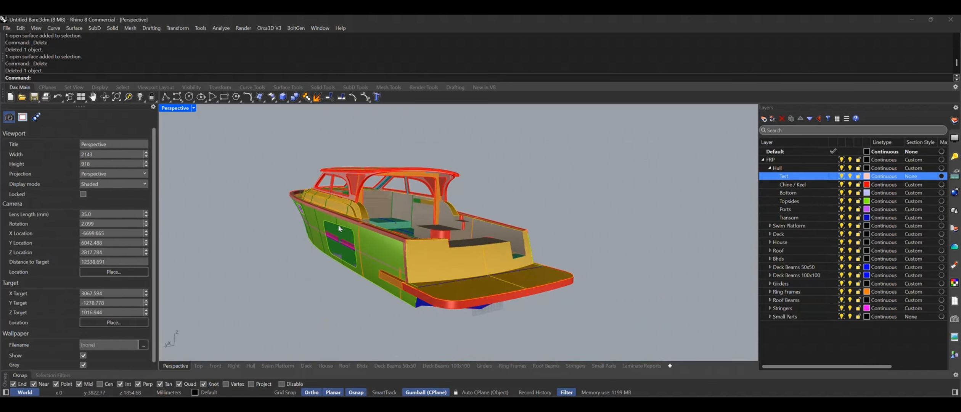
pyautogui.scroll(1, 267, 236)
pyautogui.middleClick(259, 239)
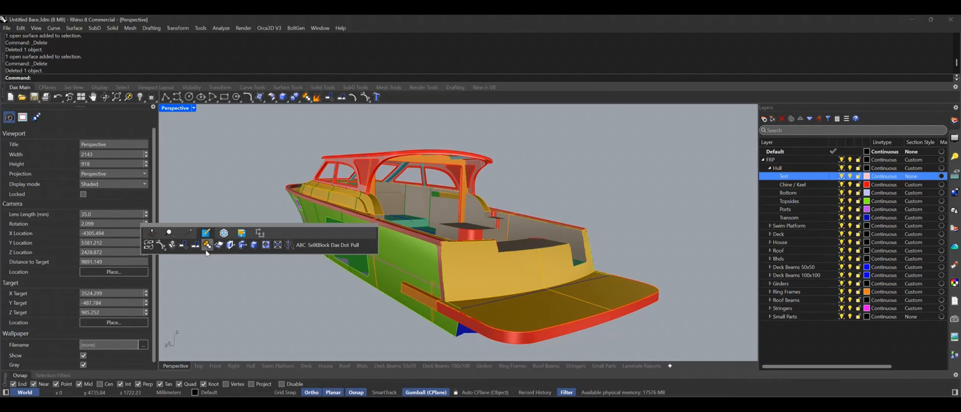
pyautogui.click(216, 246)
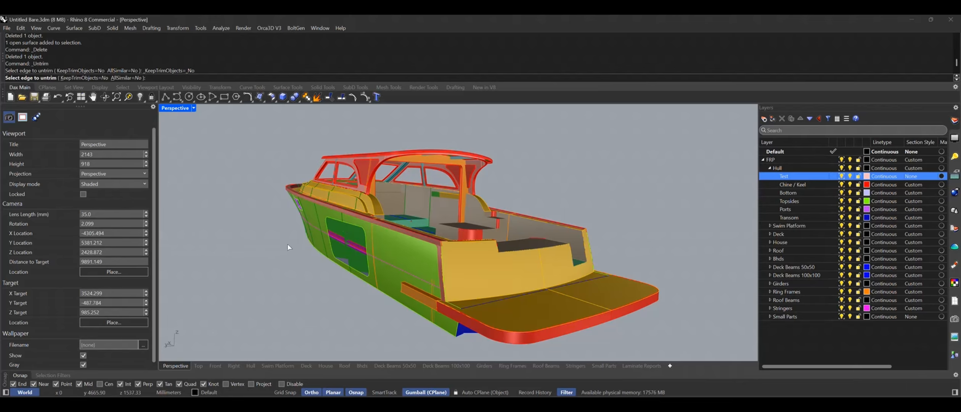
pyautogui.click(348, 224)
pyautogui.scroll(5, 448, 211)
pyautogui.click(447, 208)
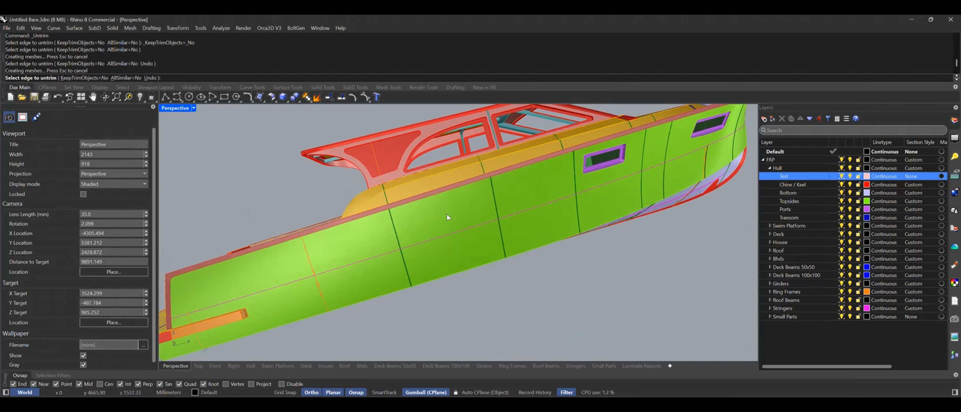
pyautogui.rightClick(447, 213)
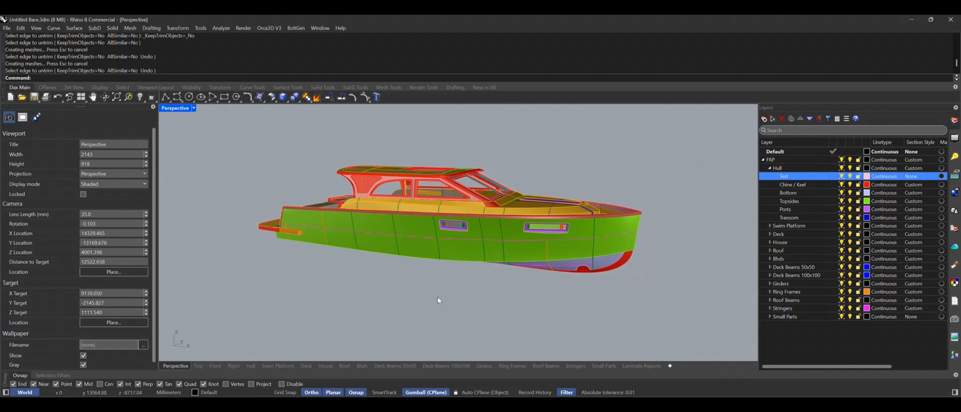
# Step: Purge all types of unused information from the model and select the Hull sublayers from Chine / Keel to Transom
pyautogui.write('Purge')
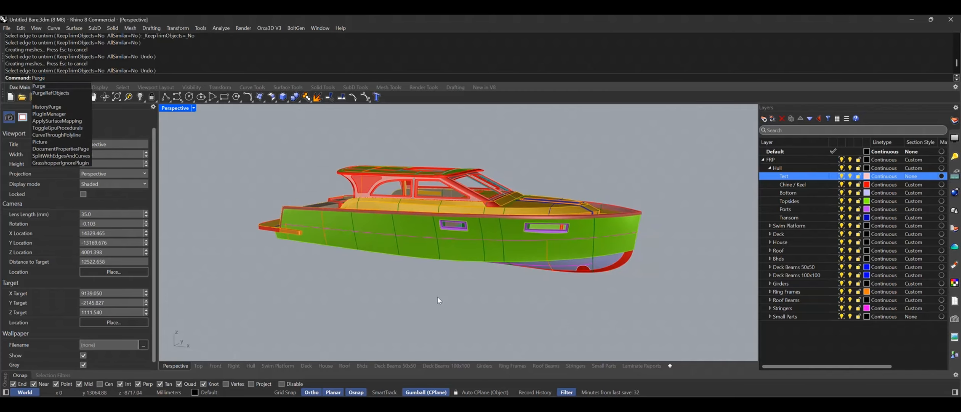
pyautogui.press('Return')
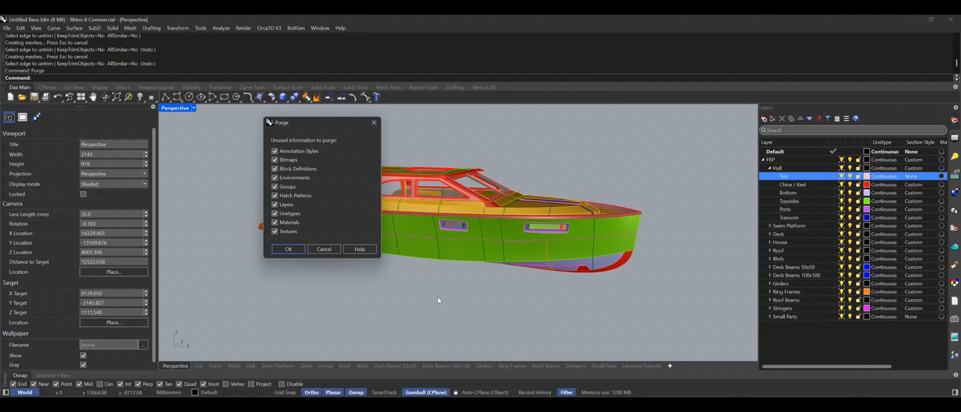
pyautogui.click(288, 249)
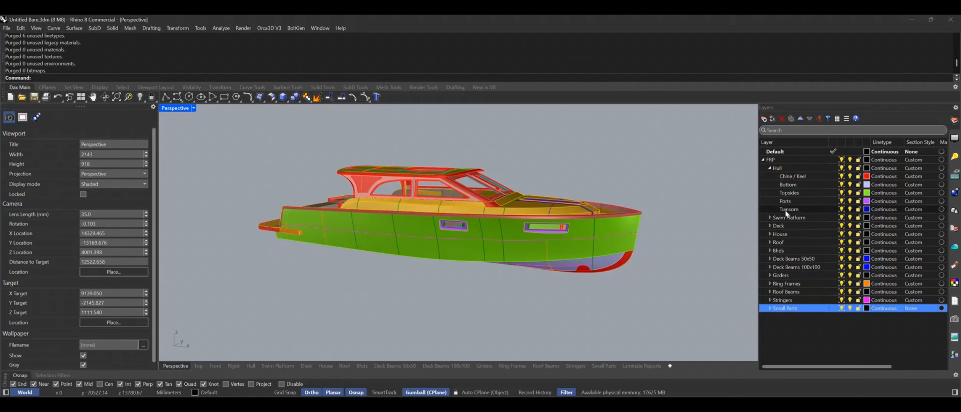
pyautogui.click(786, 178)
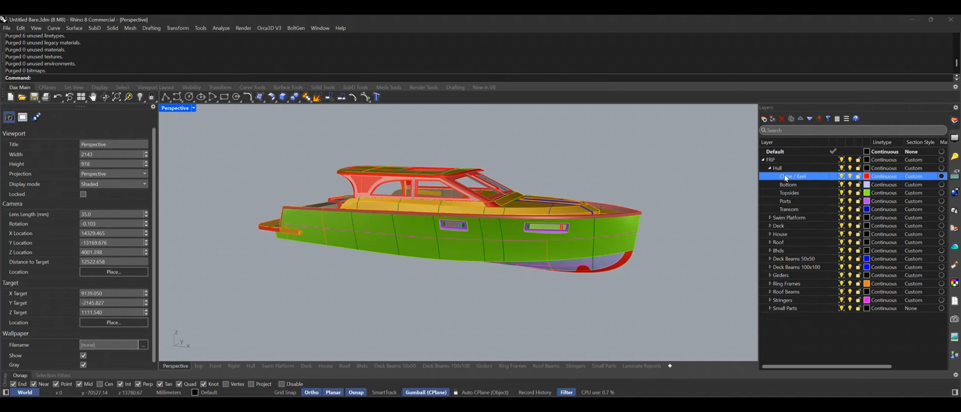
pyautogui.keyDown('shift'); pyautogui.click(797, 209); pyautogui.keyUp('shift')
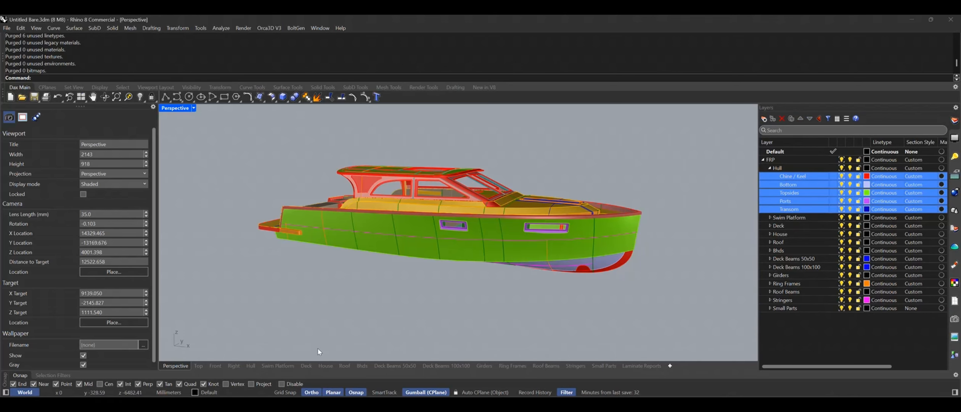
# Step: In the Hull layout, run LaminateDesigner, update the Hull part from the restored geometry and check its laminate table
pyautogui.click(249, 366)
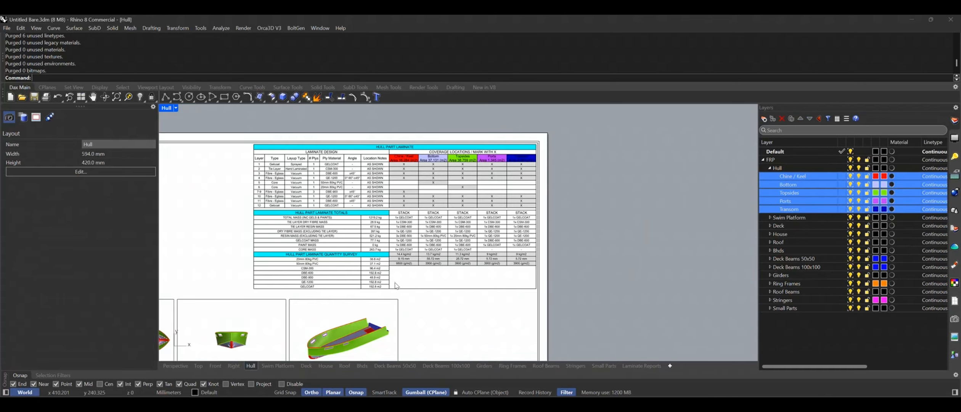
pyautogui.write('LaminateDesigner')
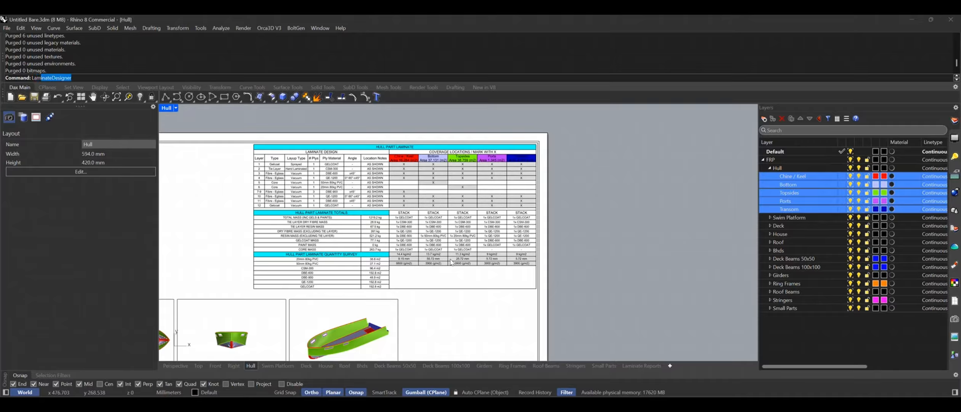
pyautogui.press('Return')
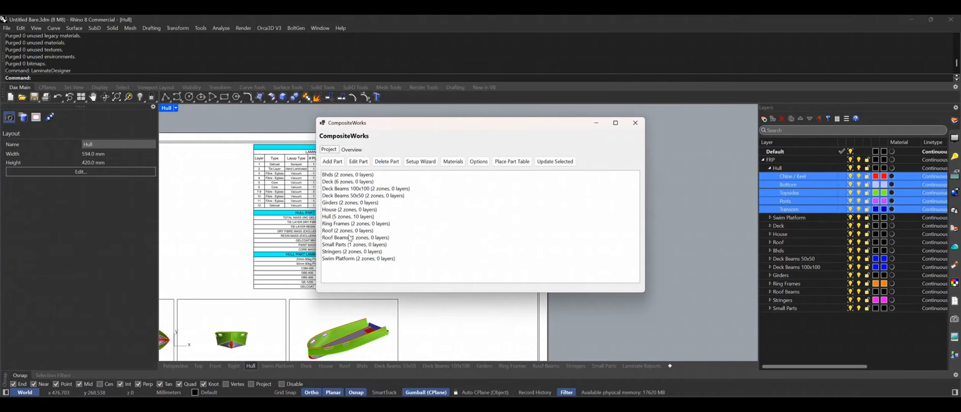
pyautogui.click(335, 217)
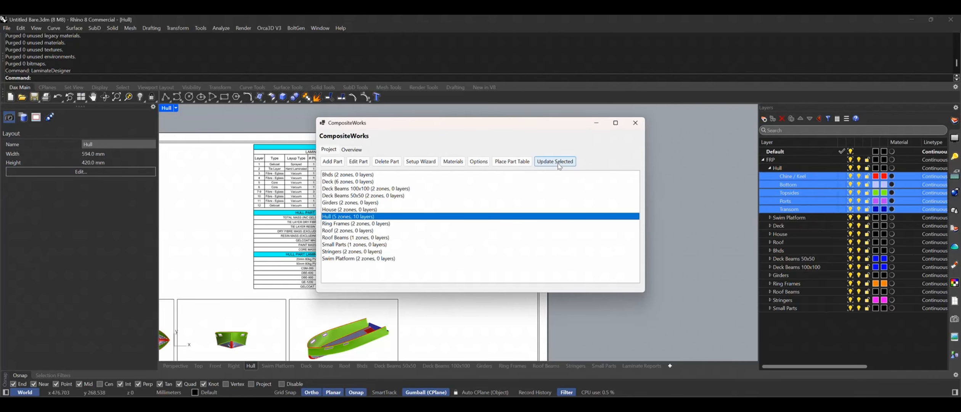
pyautogui.click(558, 167)
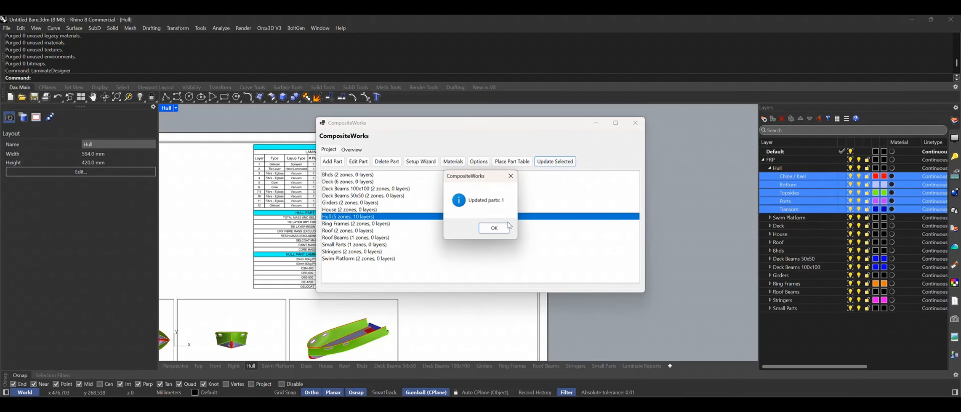
pyautogui.click(494, 228)
pyautogui.click(636, 122)
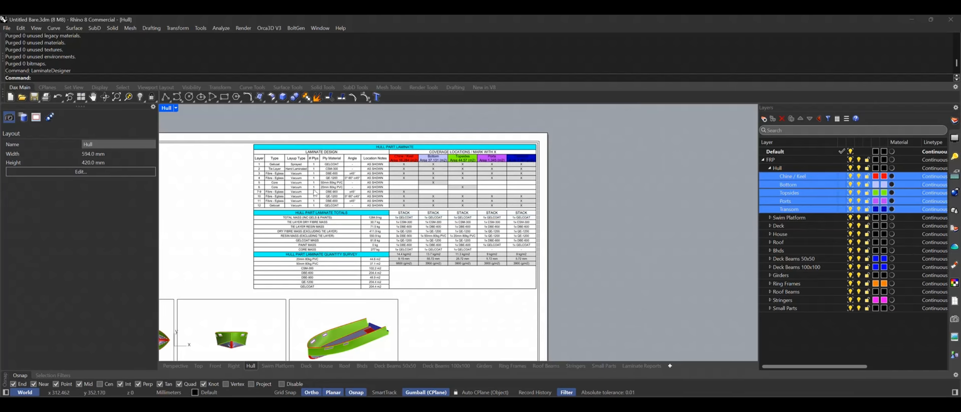
pyautogui.scroll(4, 326, 245)
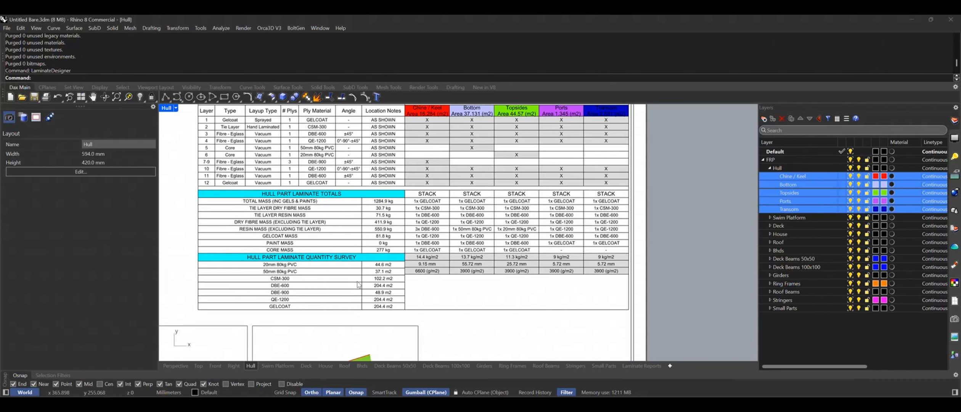
# Step: Examine the updated Hull layout, checking the coverage locations in the laminate table and the restored hull in the detail views
pyautogui.scroll(-4, 359, 284)
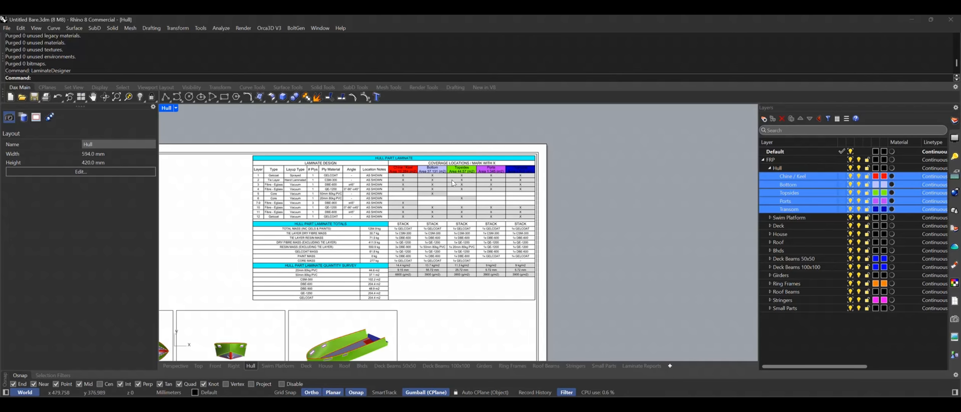
pyautogui.scroll(2, 453, 184)
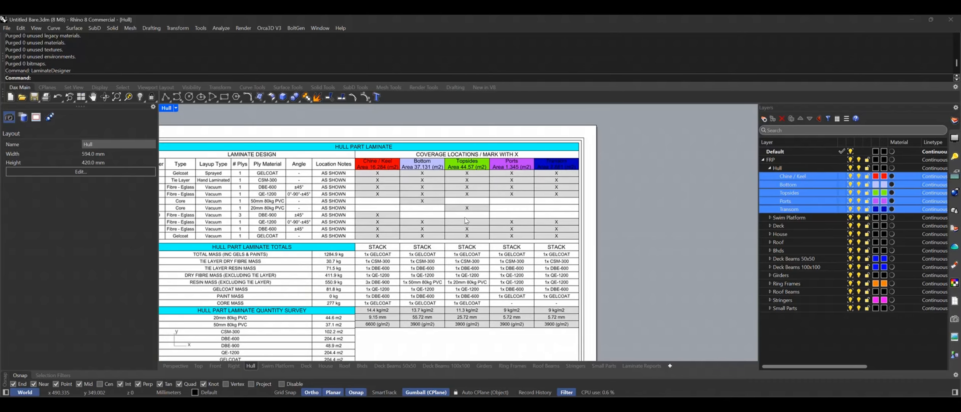
pyautogui.scroll(-3, 466, 220)
pyautogui.scroll(4, 404, 294)
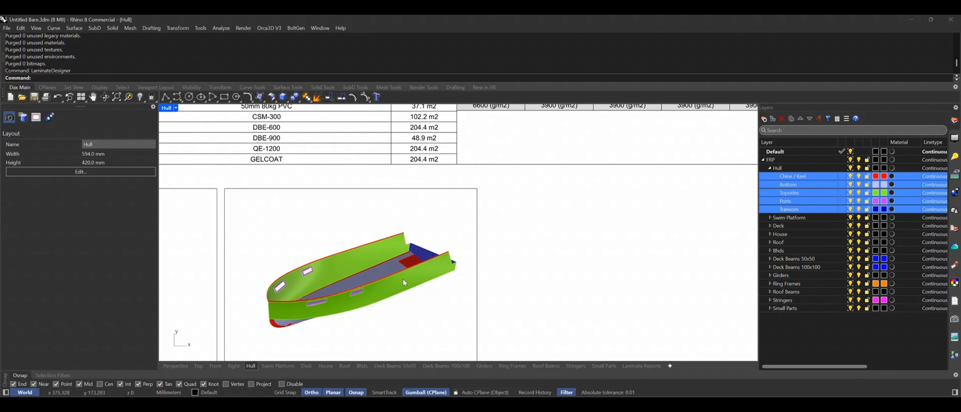
pyautogui.scroll(-4, 417, 286)
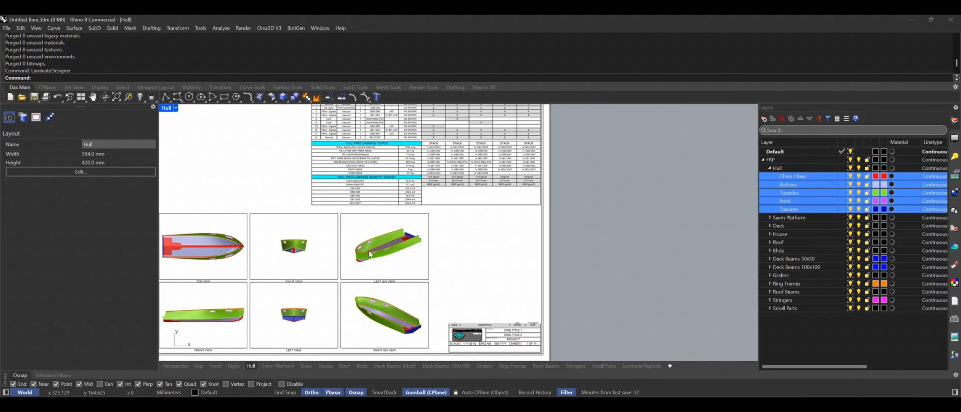
pyautogui.moveTo(378, 263); pyautogui.dragTo(437, 233, button='right')
pyautogui.scroll(-1, 435, 236)
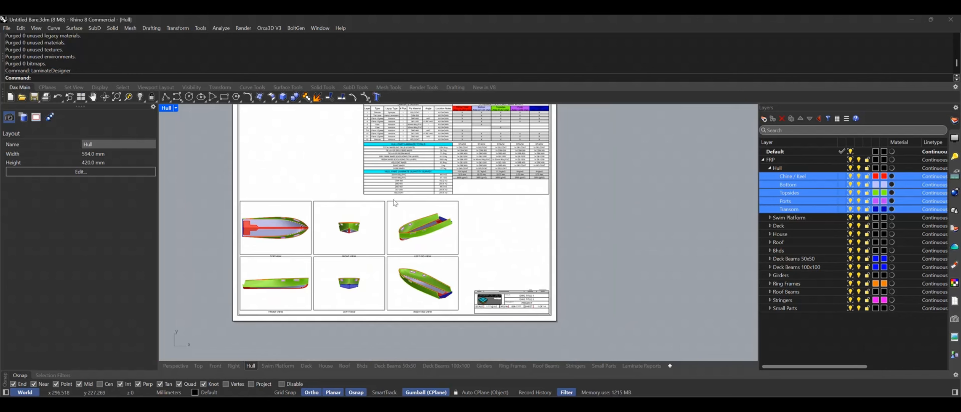
pyautogui.moveTo(396, 203)
pyautogui.mouseDown(button='right')
pyautogui.moveTo(418, 192)
pyautogui.moveTo(403, 215)
pyautogui.mouseUp(button='right')
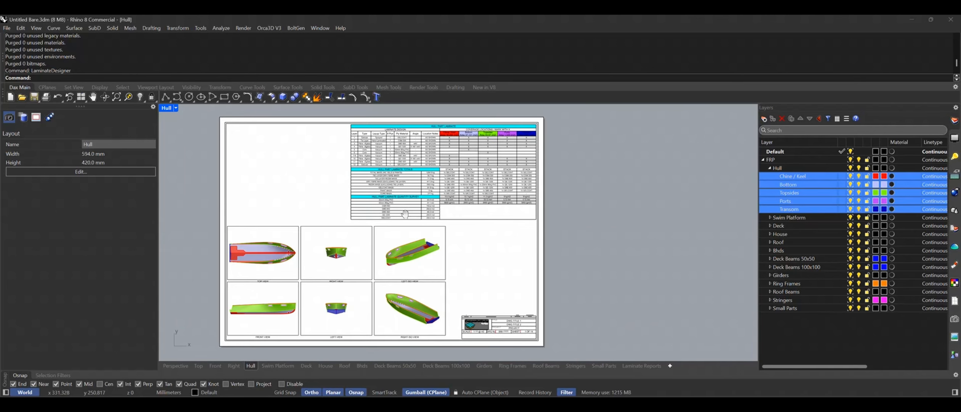
# Step: Review the Swim Platform, Deck, House, Roof and Bhds layouts and locate their matching part layers
pyautogui.click(276, 366)
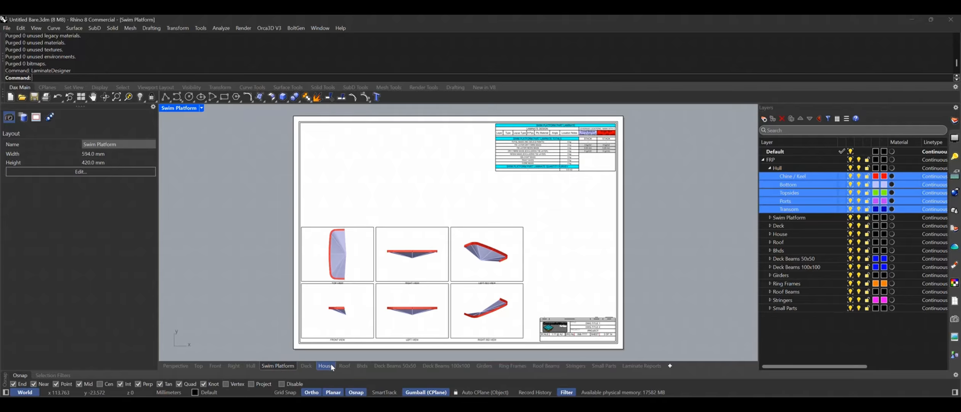
pyautogui.click(782, 225)
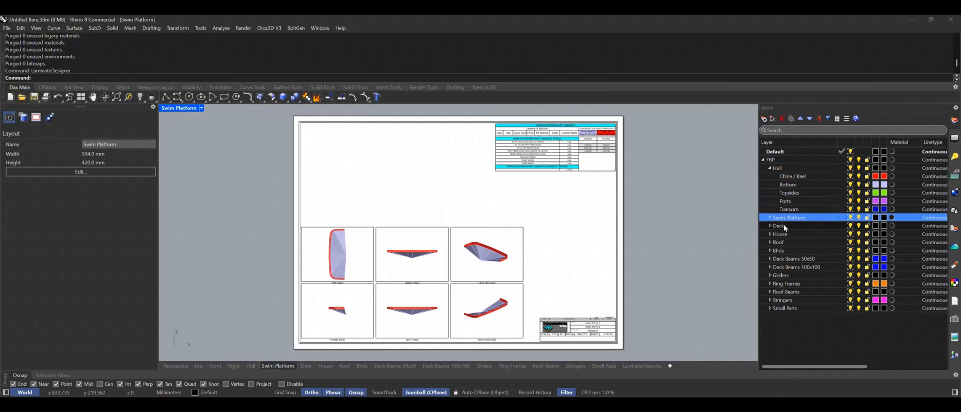
pyautogui.click(783, 234)
pyautogui.click(782, 243)
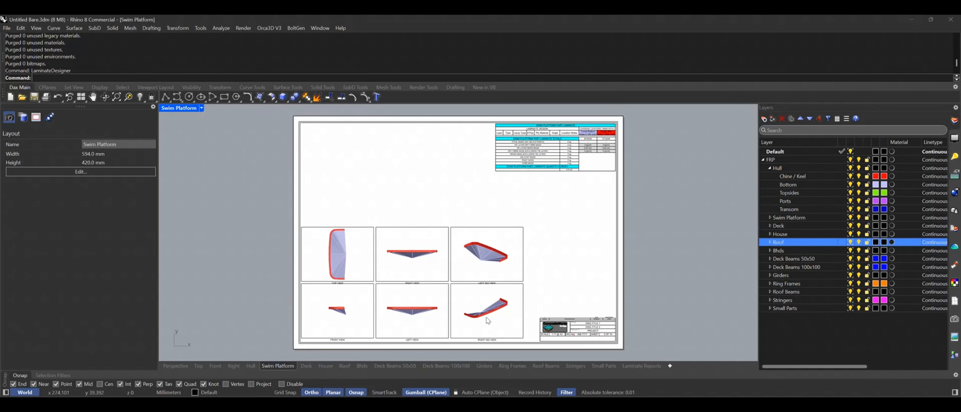
pyautogui.click(307, 366)
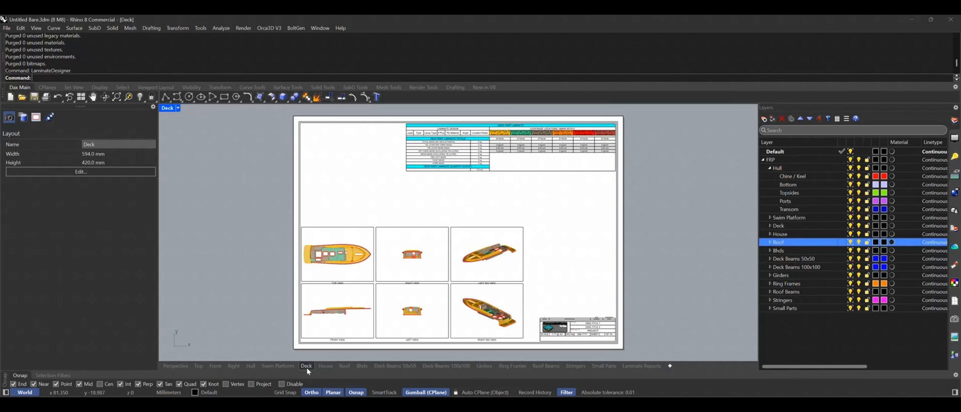
pyautogui.click(319, 366)
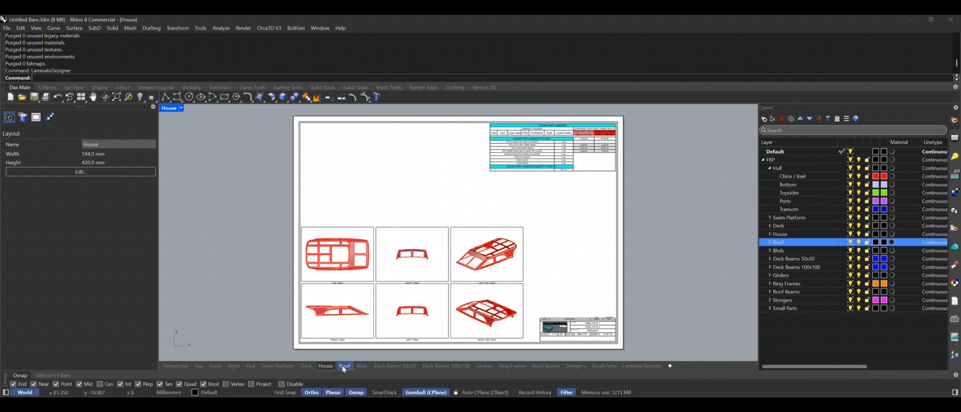
pyautogui.click(342, 366)
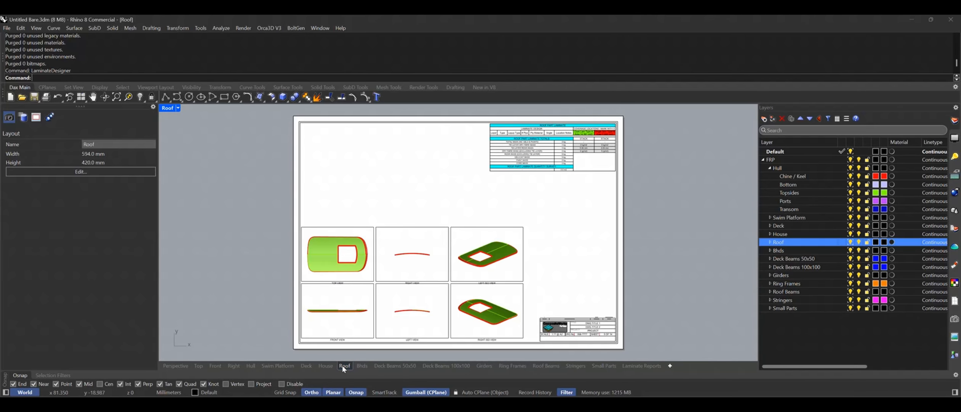
pyautogui.click(362, 366)
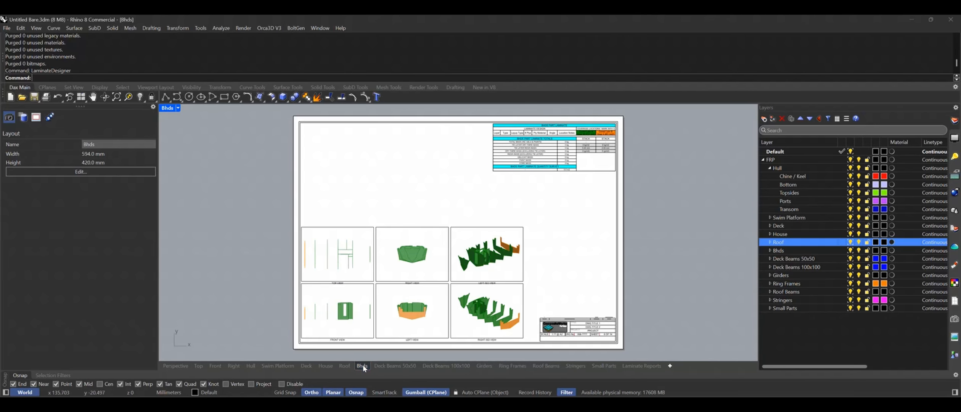
# Step: In the Bhds layout, activate the Left Iso detail view and turn on the Hull layer within it
pyautogui.moveTo(543, 262); pyautogui.dragTo(476, 239, button='right')
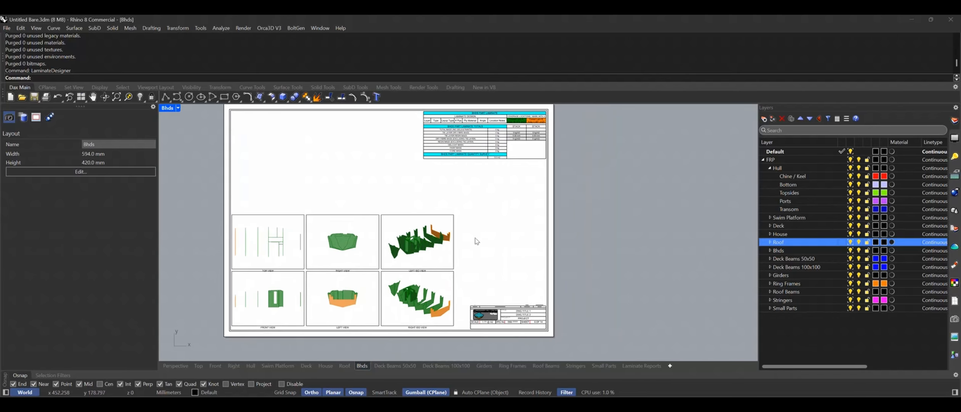
pyautogui.moveTo(491, 278); pyautogui.dragTo(319, 224)
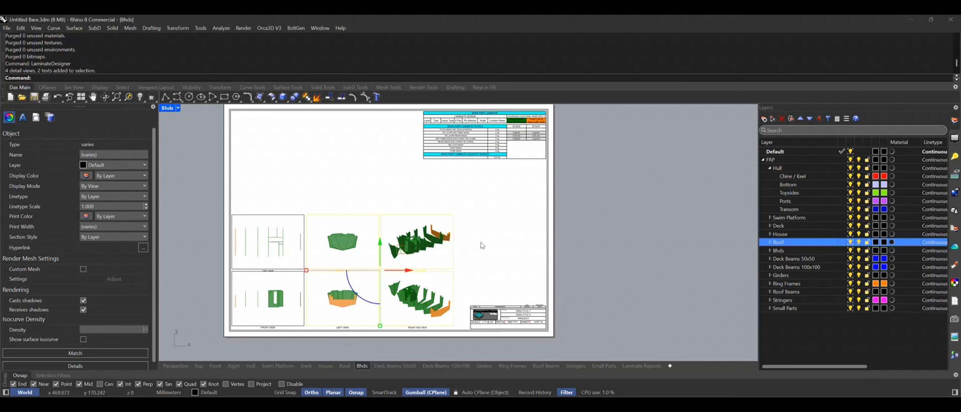
pyautogui.click(504, 243)
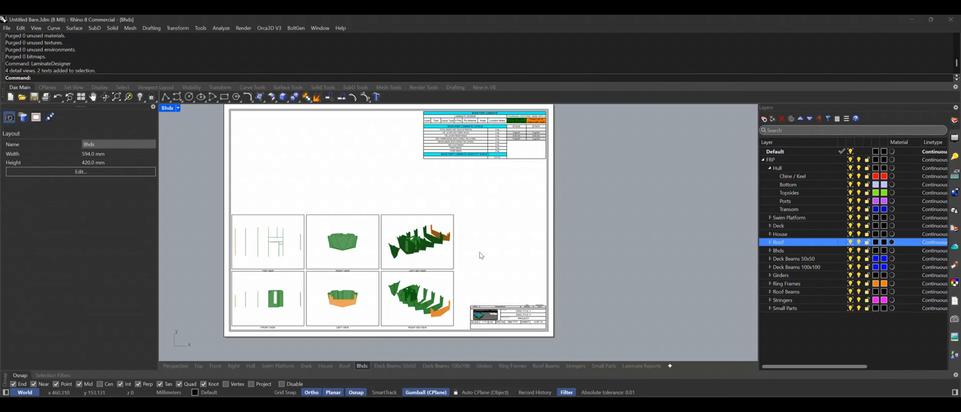
pyautogui.scroll(4, 444, 248)
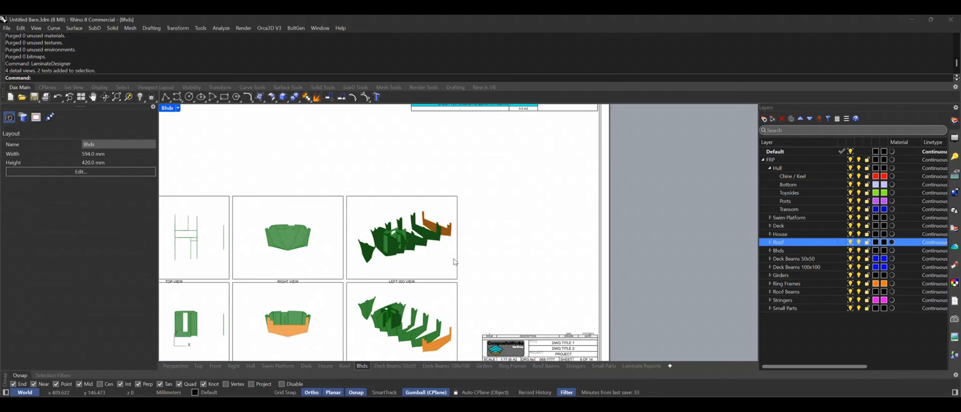
pyautogui.doubleClick(431, 267)
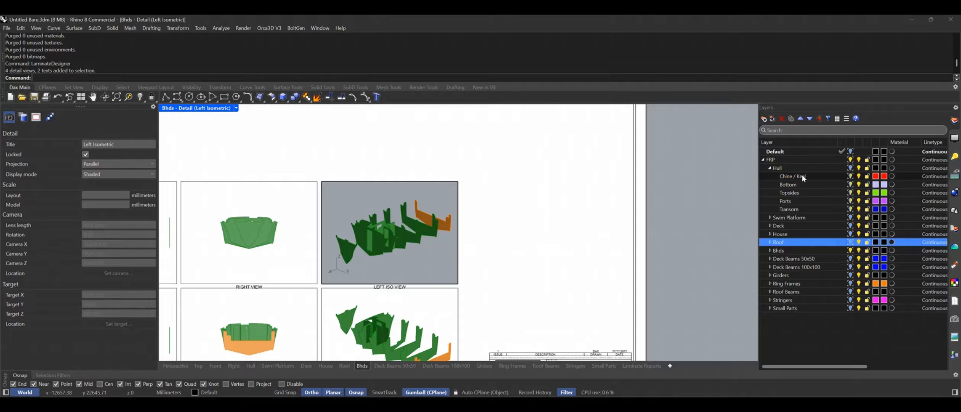
pyautogui.click(780, 168)
pyautogui.click(851, 169)
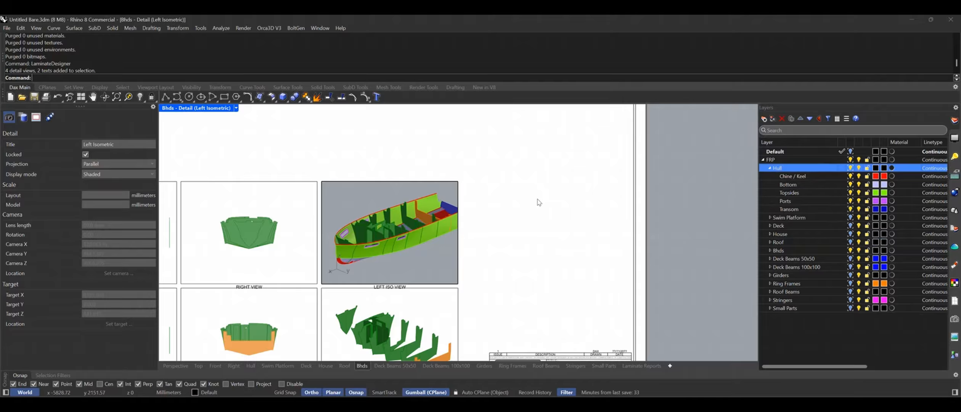
# Step: Set the detail colour of all Hull sublayers from Chine / Keel to Transom to a semi-transparent Gray and leave the detail
pyautogui.click(790, 178)
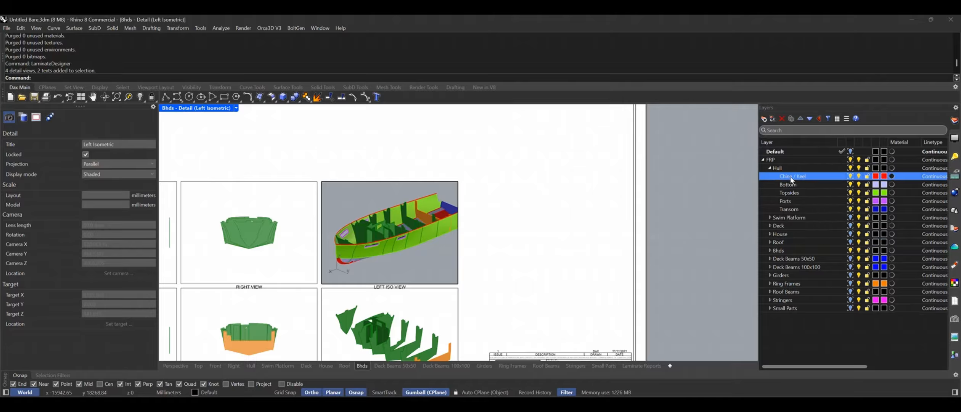
pyautogui.keyDown('shift'); pyautogui.click(791, 210); pyautogui.keyUp('shift')
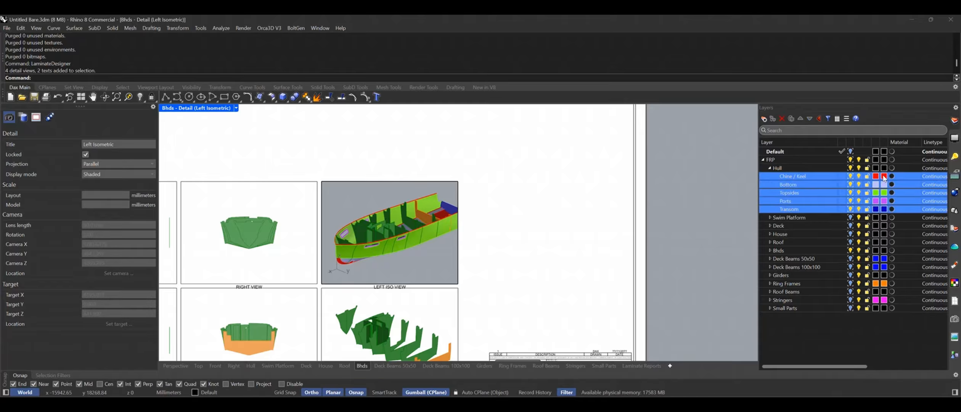
pyautogui.click(884, 178)
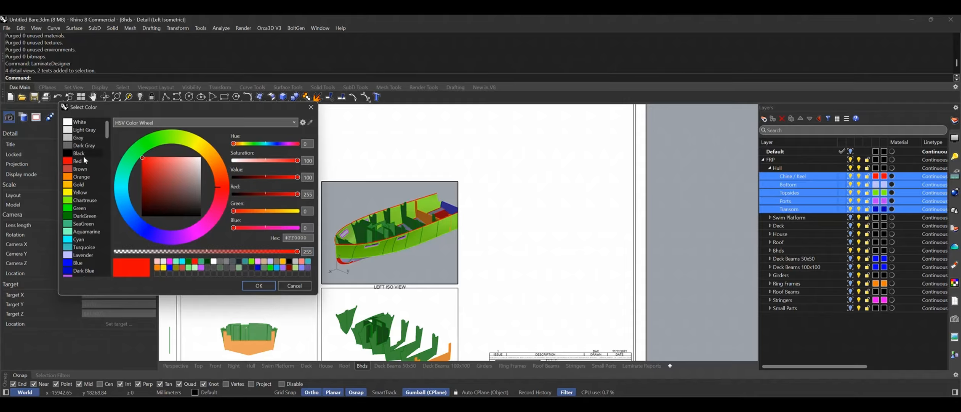
pyautogui.click(81, 137)
pyautogui.moveTo(297, 251); pyautogui.dragTo(179, 252)
pyautogui.click(259, 286)
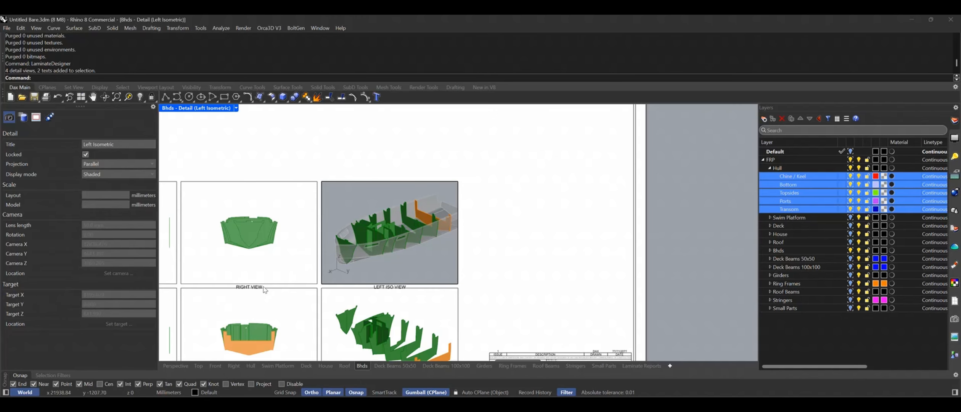
pyautogui.doubleClick(529, 266)
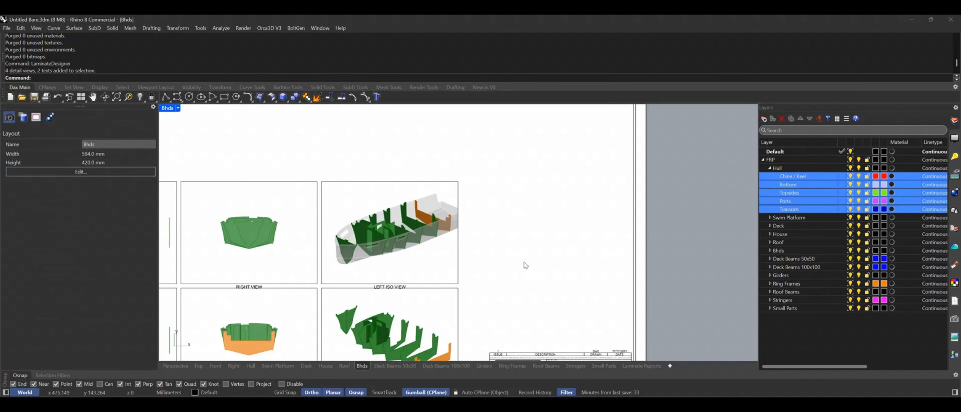
# Step: Inspect how the bulkheads show through the transparent hull in the Left Iso view and compare it with the other details
pyautogui.scroll(5, 386, 241)
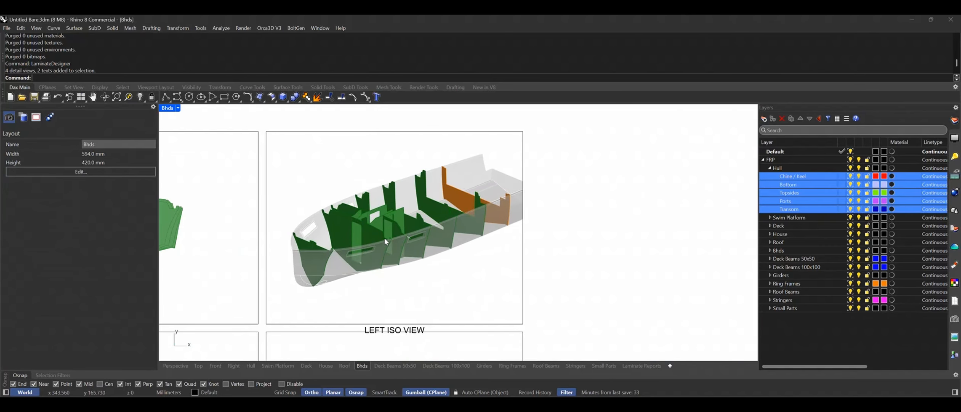
pyautogui.scroll(-2, 384, 237)
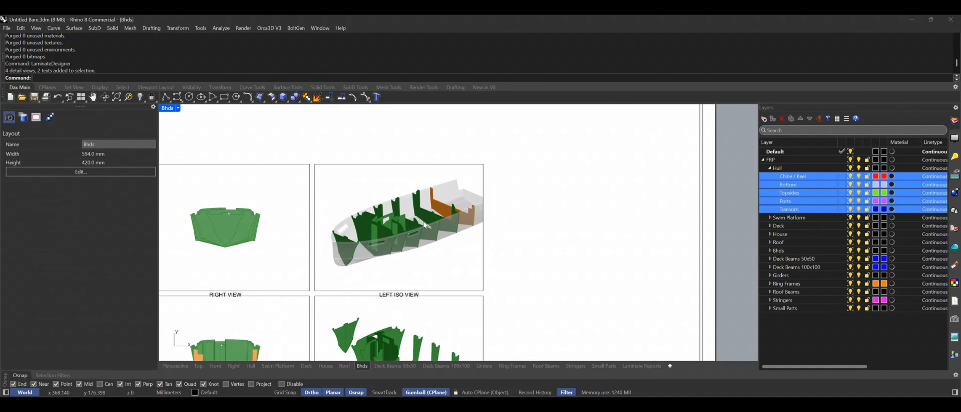
pyautogui.scroll(-3, 457, 215)
pyautogui.scroll(3, 441, 210)
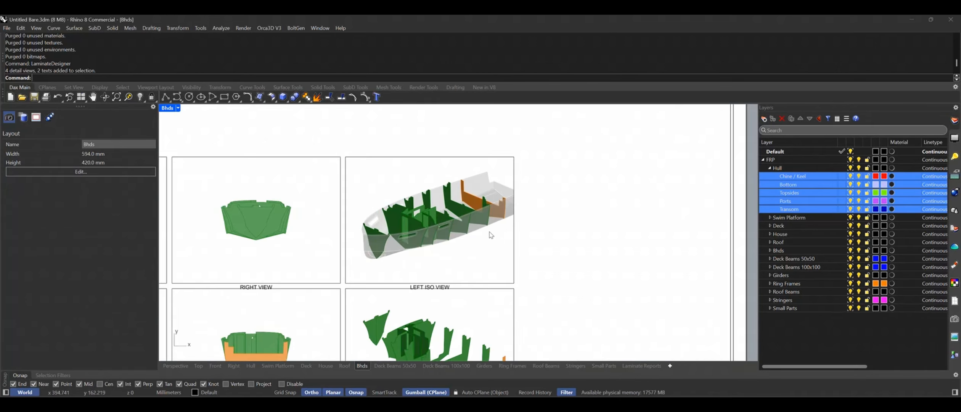
pyautogui.scroll(2, 454, 228)
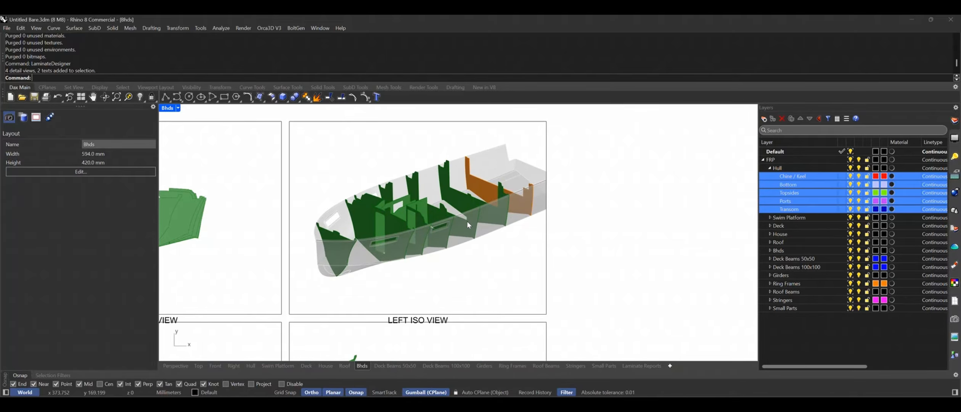
pyautogui.scroll(-2, 440, 221)
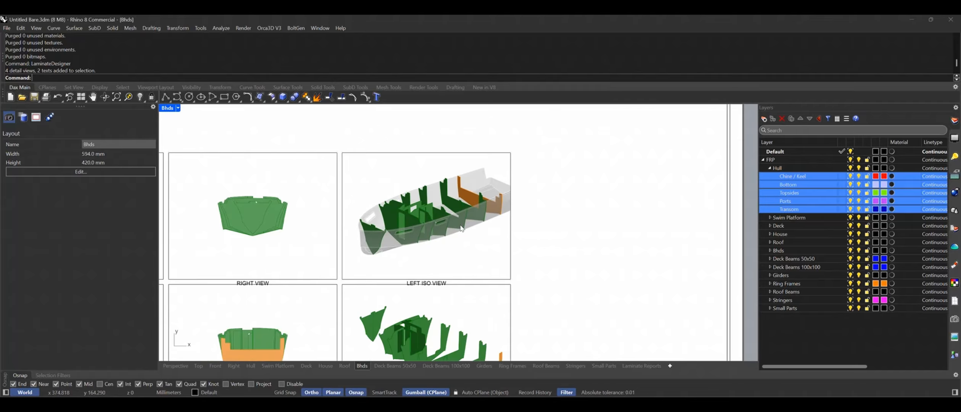
pyautogui.scroll(-1, 462, 228)
pyautogui.scroll(-3, 462, 228)
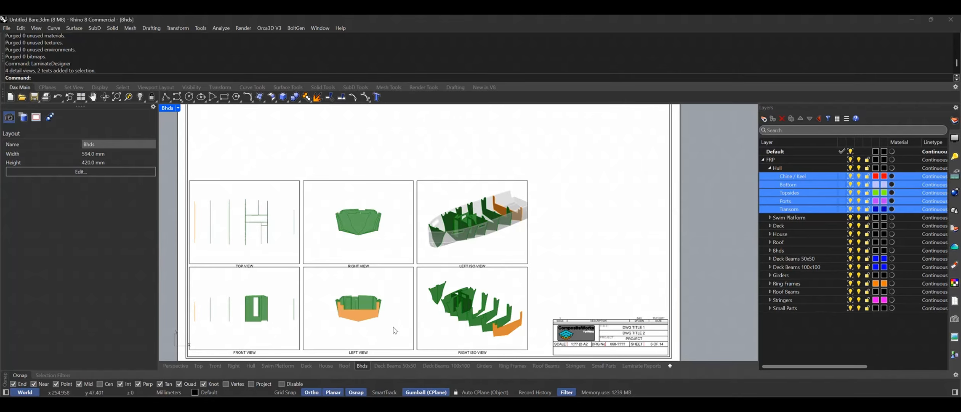
# Step: Save the Left Iso detail's layer settings as a new layer state named Bhds
pyautogui.doubleClick(507, 246)
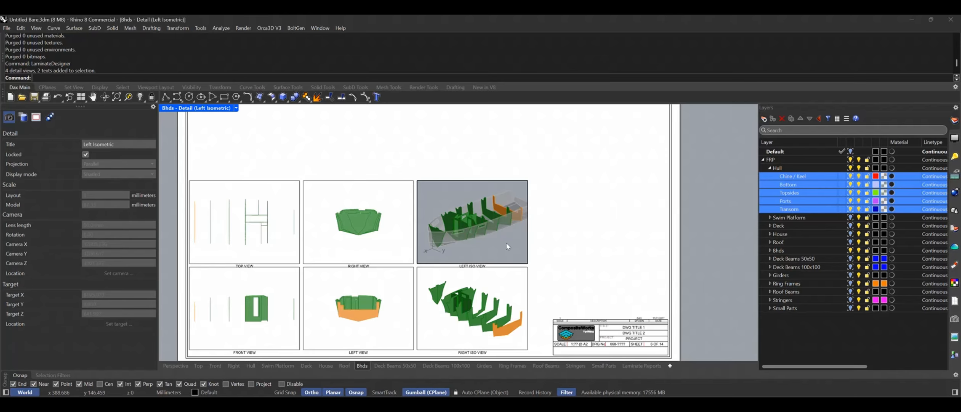
pyautogui.click(955, 229)
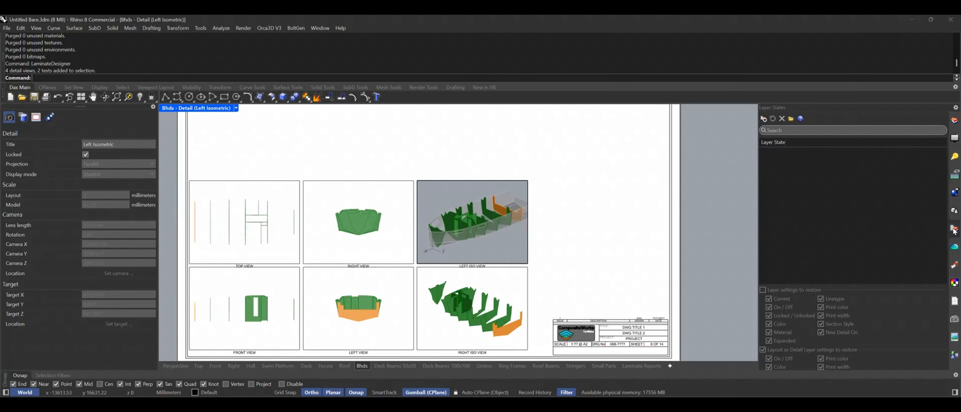
pyautogui.click(765, 120)
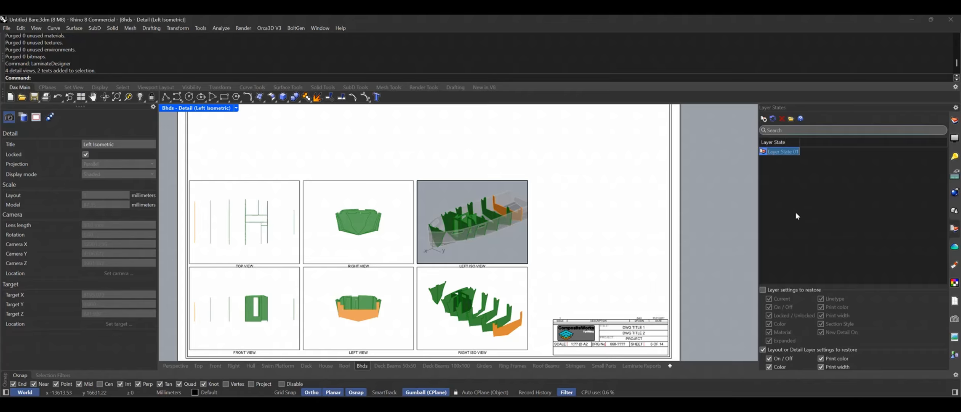
pyautogui.doubleClick(778, 153)
pyautogui.doubleClick(778, 154)
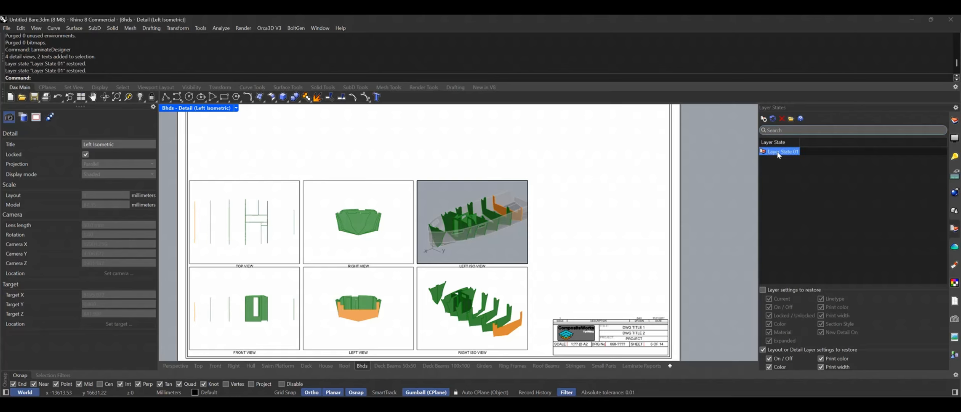
pyautogui.click(778, 153)
pyautogui.write('bhds')
pyautogui.press('Return')
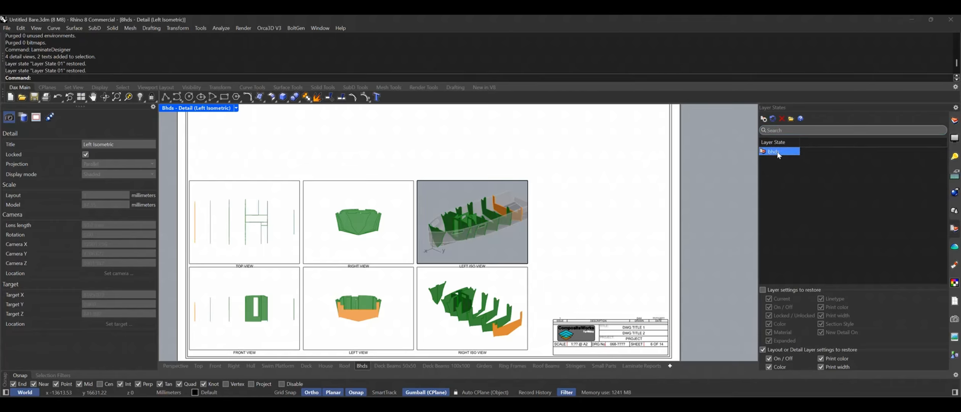
# Step: Restore the Bhds layer state in the Right Iso, Right and Left details of the Bhds layout
pyautogui.doubleClick(508, 285)
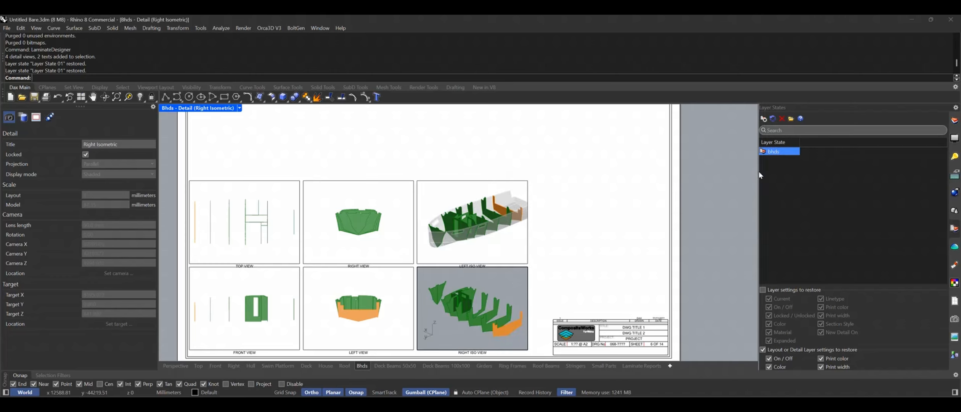
pyautogui.doubleClick(778, 152)
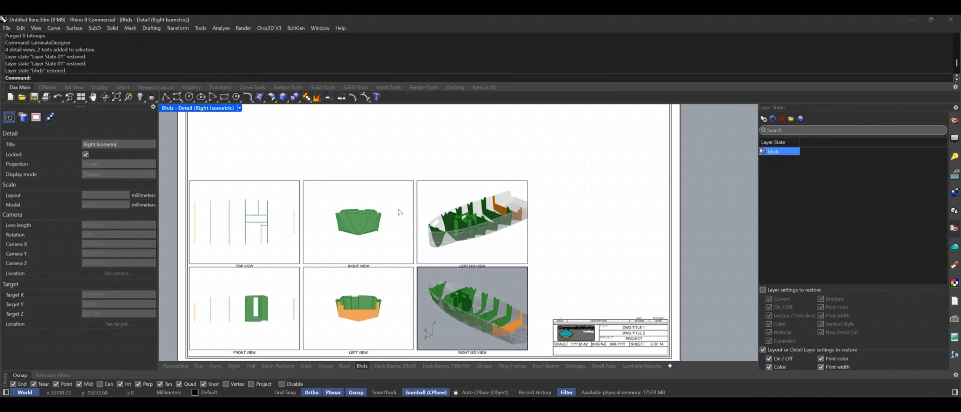
pyautogui.doubleClick(400, 212)
pyautogui.doubleClick(766, 154)
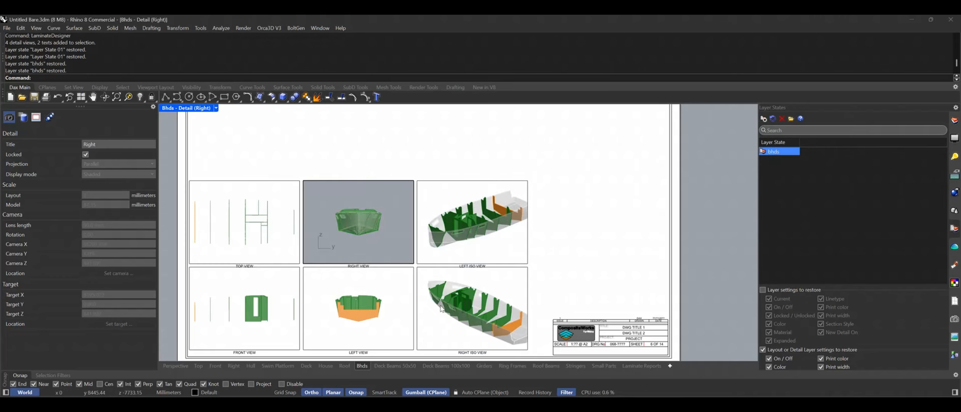
pyautogui.doubleClick(404, 292)
pyautogui.doubleClick(778, 154)
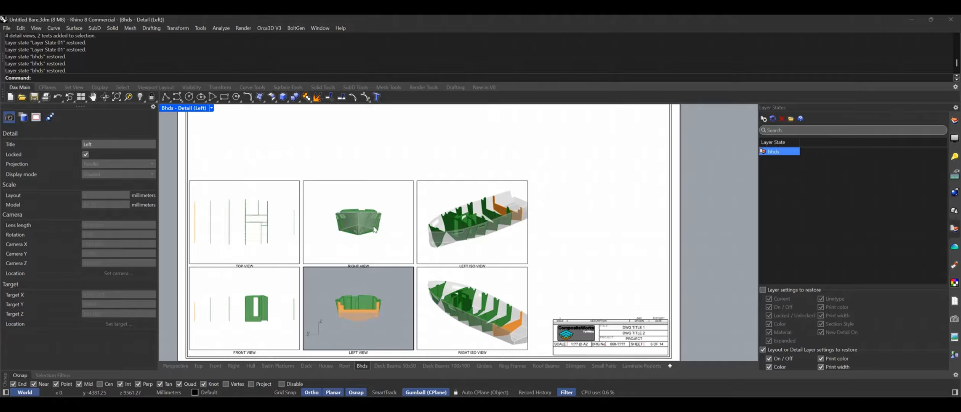
# Step: Restore the Bhds layer state in the Top and Front details and return to the layout page
pyautogui.doubleClick(279, 199)
pyautogui.doubleClick(777, 153)
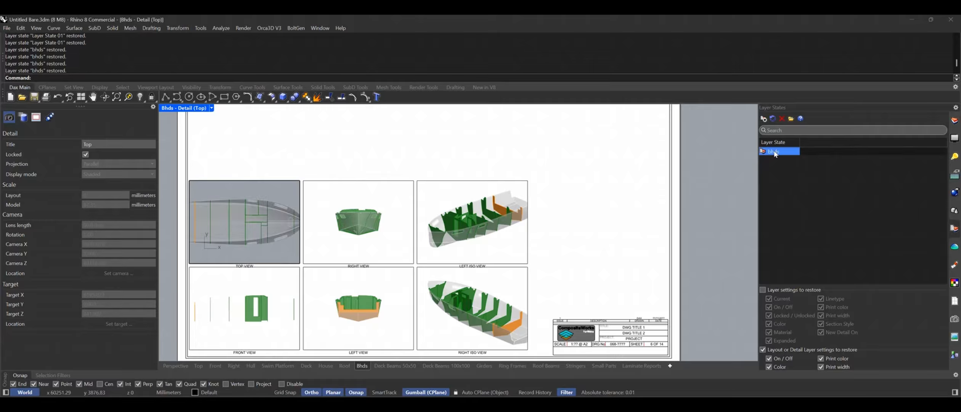
pyautogui.doubleClick(286, 292)
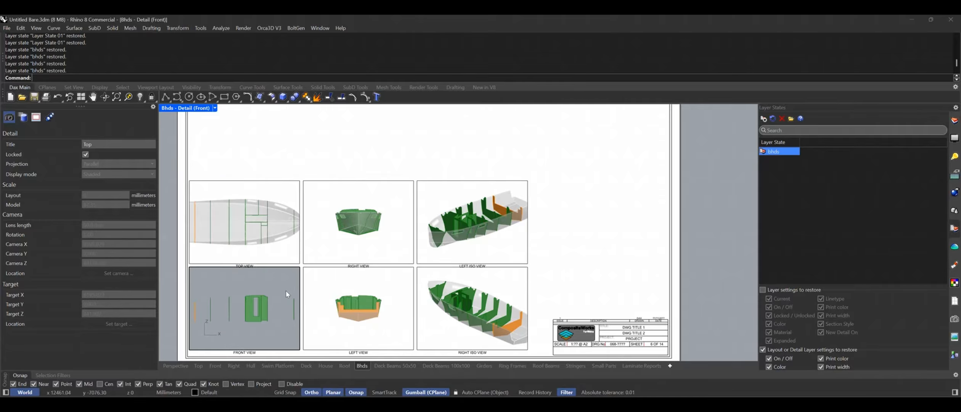
pyautogui.doubleClick(773, 151)
pyautogui.doubleClick(616, 187)
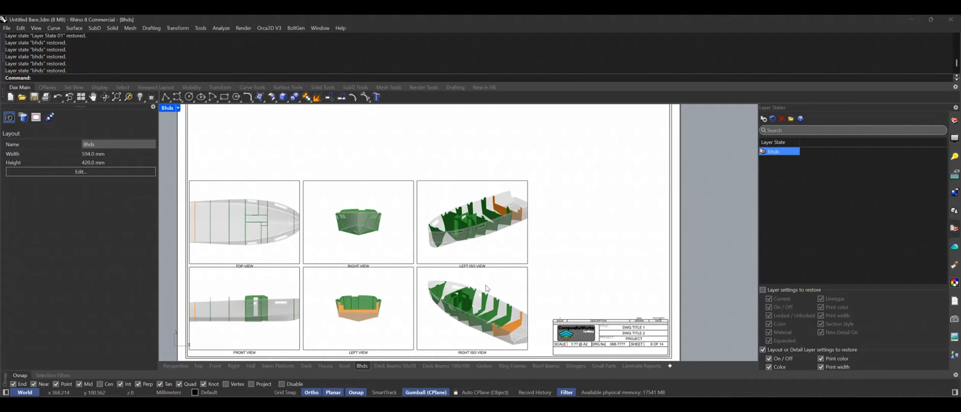
# Step: Unlock the viewports of the Top, Right and Left Iso details together, then clear the selection
pyautogui.scroll(1, 546, 231)
pyautogui.doubleClick(494, 248)
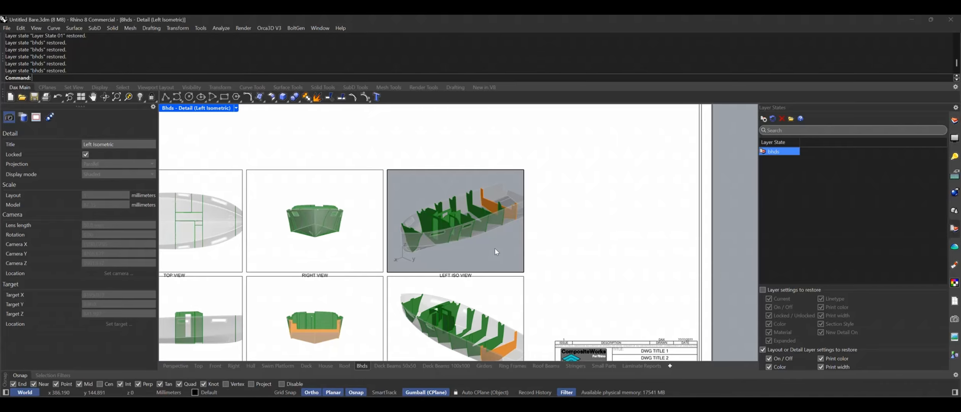
pyautogui.doubleClick(579, 235)
pyautogui.scroll(-1, 580, 238)
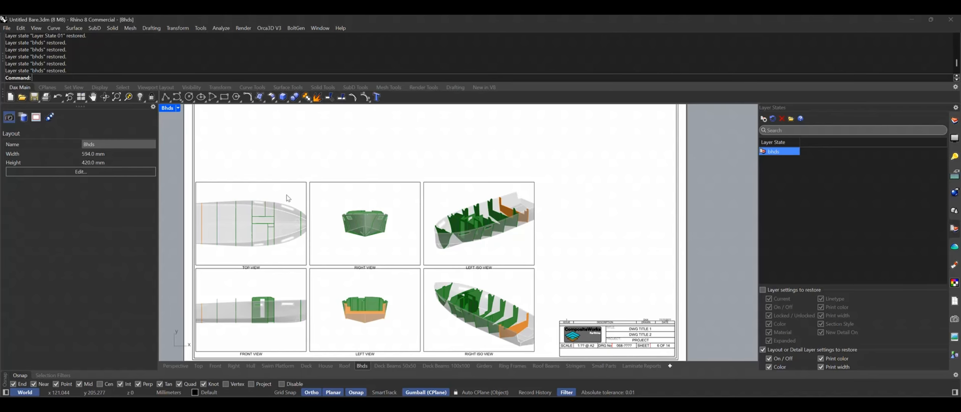
pyautogui.moveTo(577, 165); pyautogui.dragTo(233, 183)
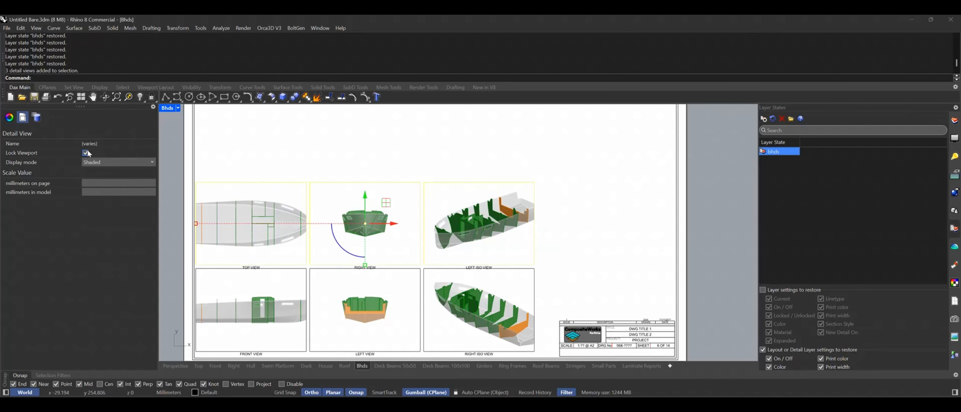
pyautogui.click(244, 141)
# Step: Reduce the view scale inside the Top and Left Iso details so the whole hull fits each frame, and leave the details
pyautogui.scroll(3, 251, 205)
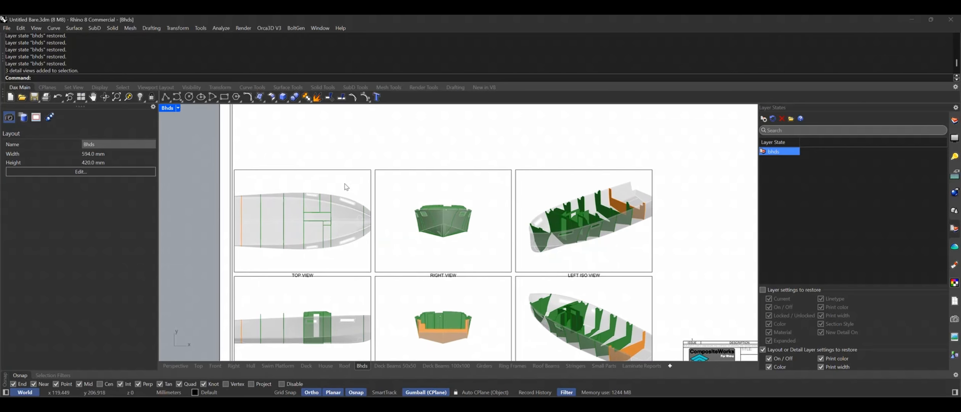
pyautogui.doubleClick(343, 187)
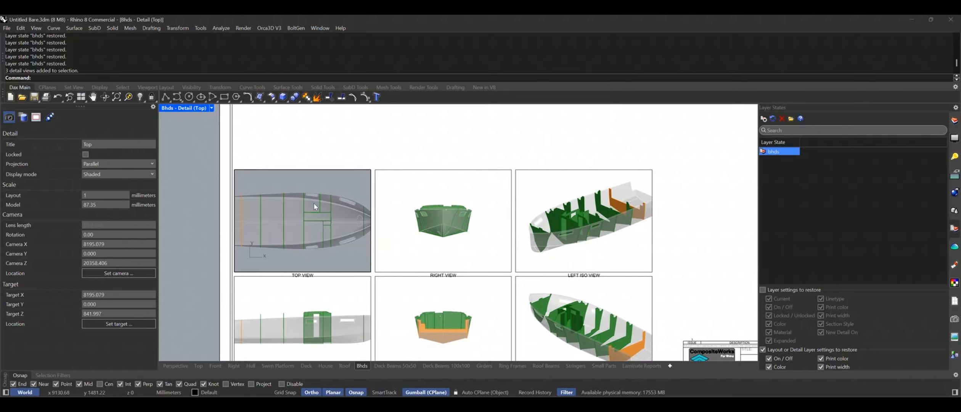
pyautogui.scroll(-3, 329, 215)
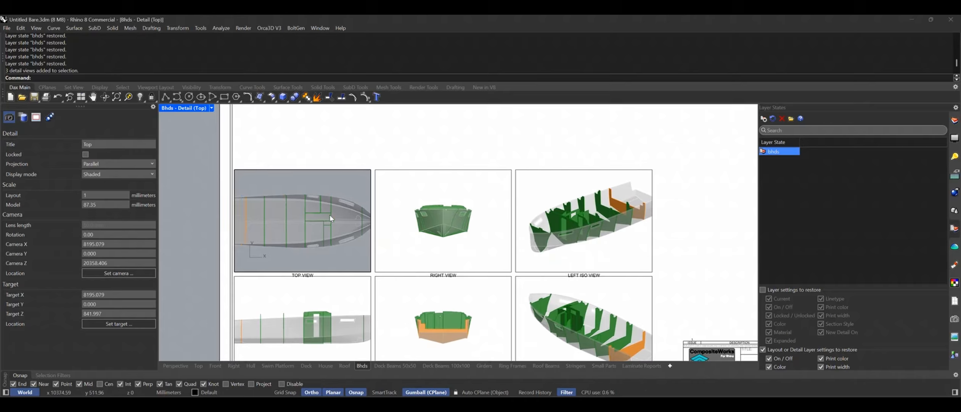
pyautogui.scroll(-1, 330, 215)
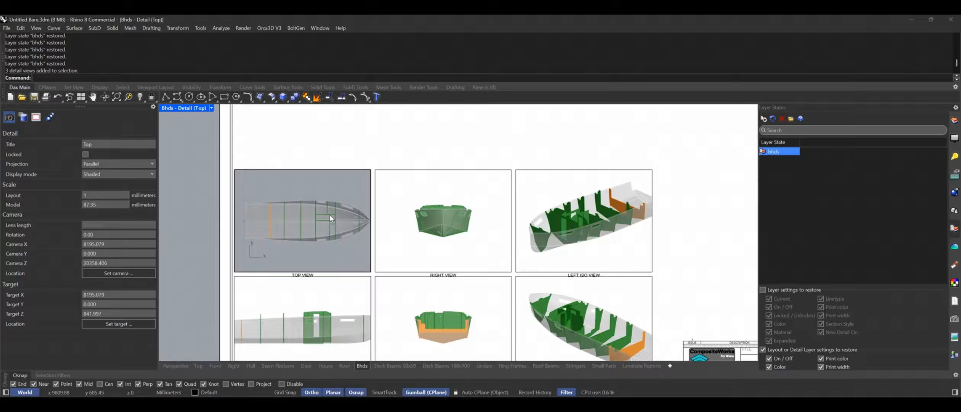
pyautogui.doubleClick(536, 198)
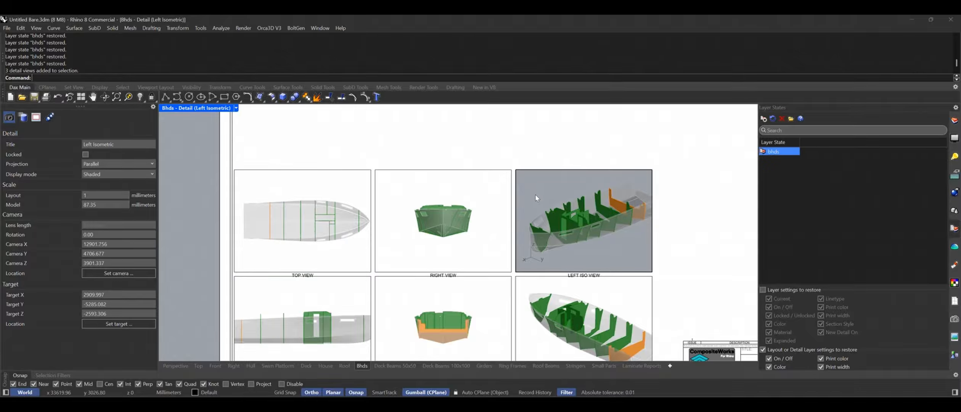
pyautogui.scroll(2, 536, 198)
pyautogui.scroll(-3, 536, 198)
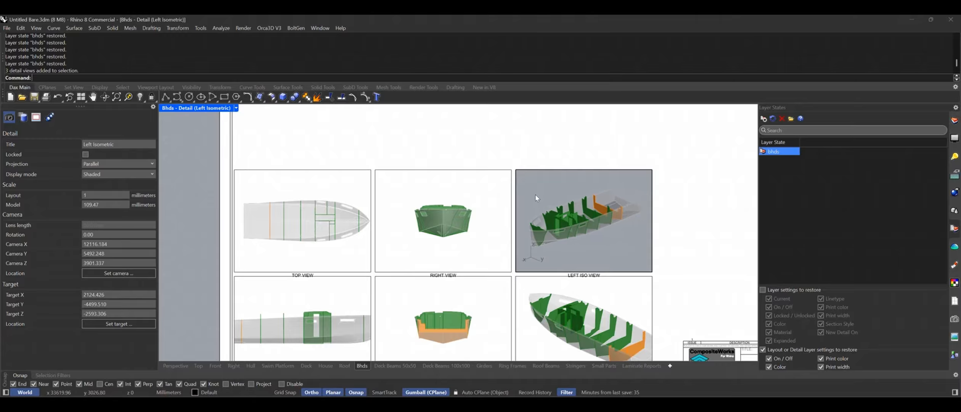
pyautogui.doubleClick(690, 219)
# Step: On the Hull layout, change the colour of the Chine / Keel layer alone to Orange
pyautogui.scroll(-2, 399, 213)
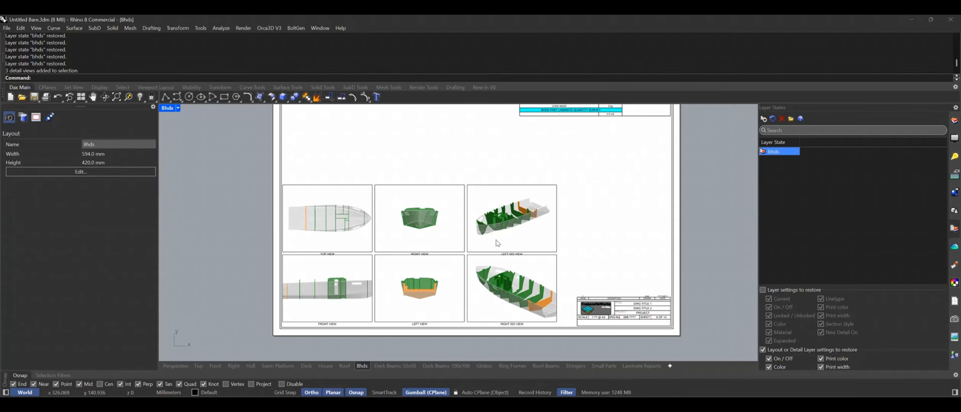
pyautogui.scroll(1, 521, 220)
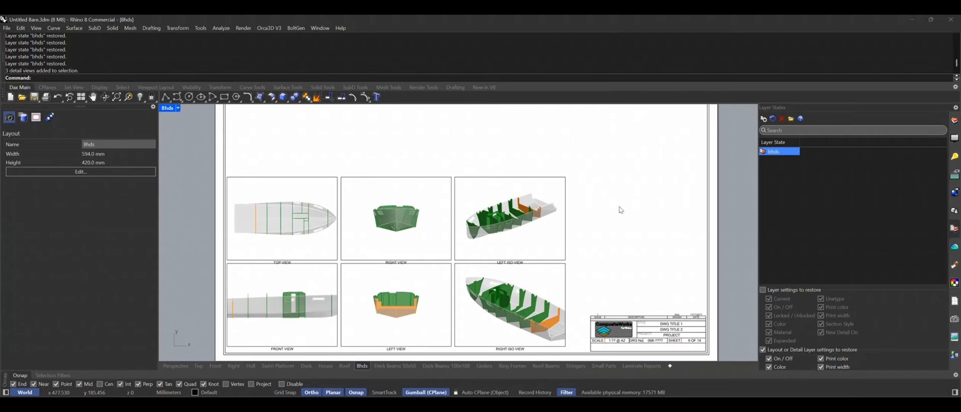
pyautogui.moveTo(622, 208)
pyautogui.mouseDown(button='right')
pyautogui.moveTo(477, 302)
pyautogui.moveTo(459, 325)
pyautogui.mouseUp(button='right')
pyautogui.scroll(-1, 455, 324)
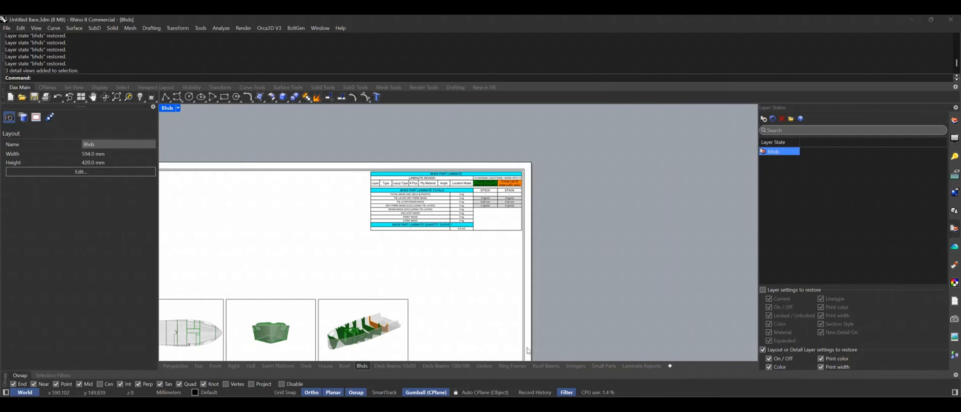
pyautogui.scroll(-4, 587, 193)
pyautogui.scroll(2, 564, 218)
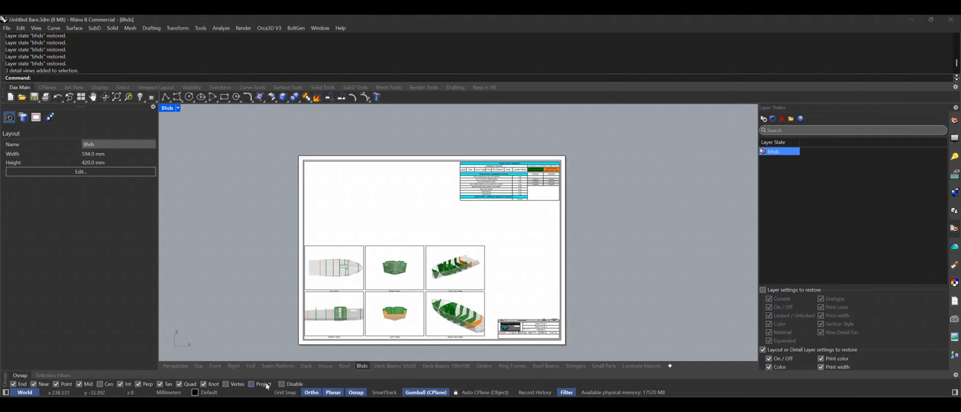
pyautogui.click(251, 366)
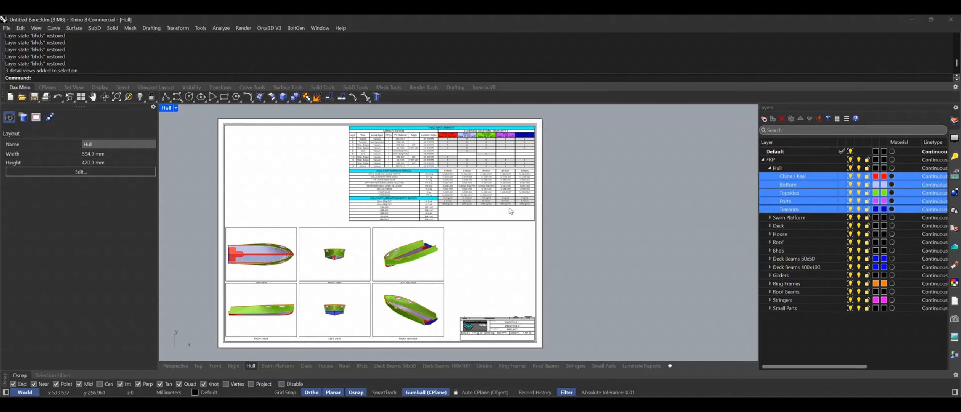
pyautogui.click(803, 184)
pyautogui.click(797, 176)
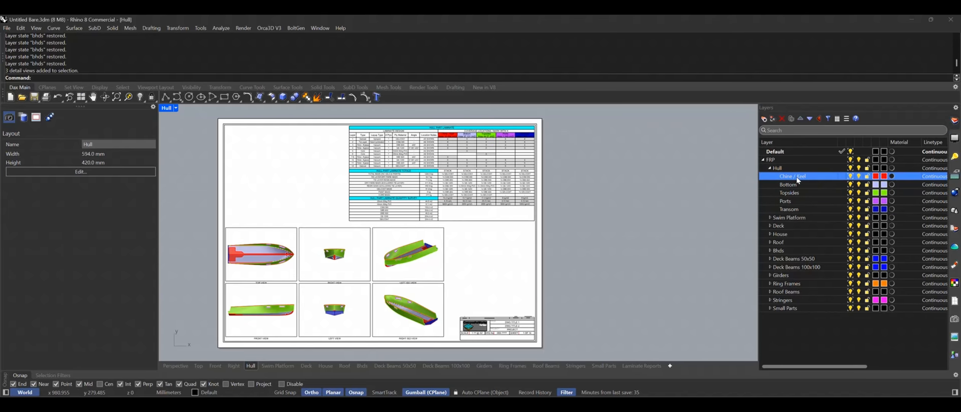
pyautogui.click(876, 177)
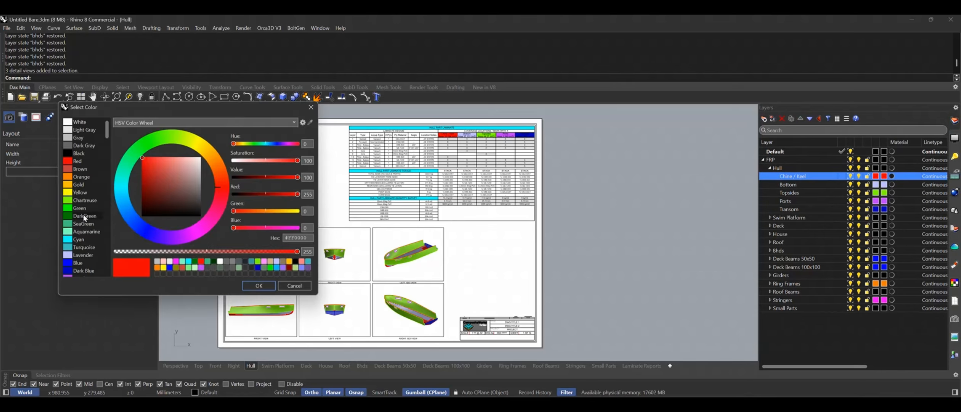
pyautogui.click(82, 176)
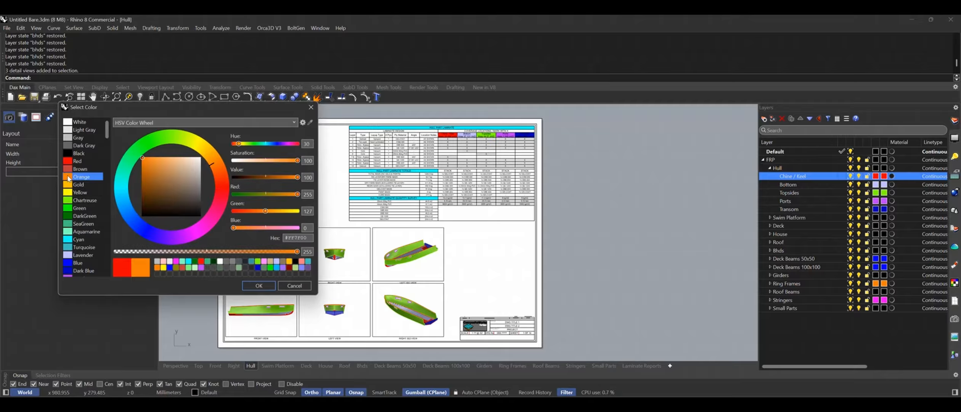
pyautogui.click(258, 285)
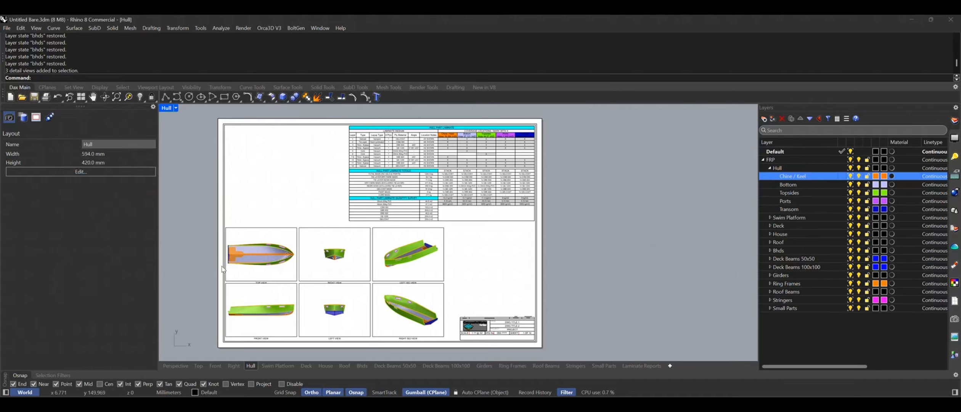
# Step: Examine the Chine / Keel heading in the Hull laminate table and the hull details for the changed layer colour
pyautogui.scroll(5, 456, 148)
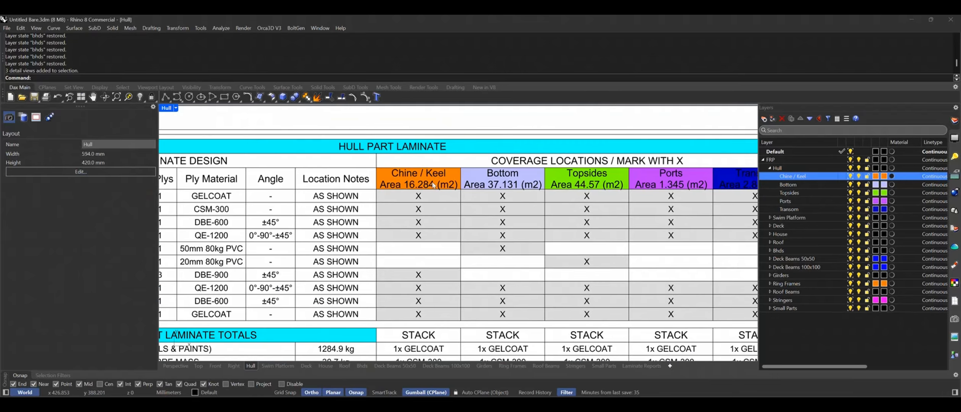
pyautogui.scroll(-5, 424, 182)
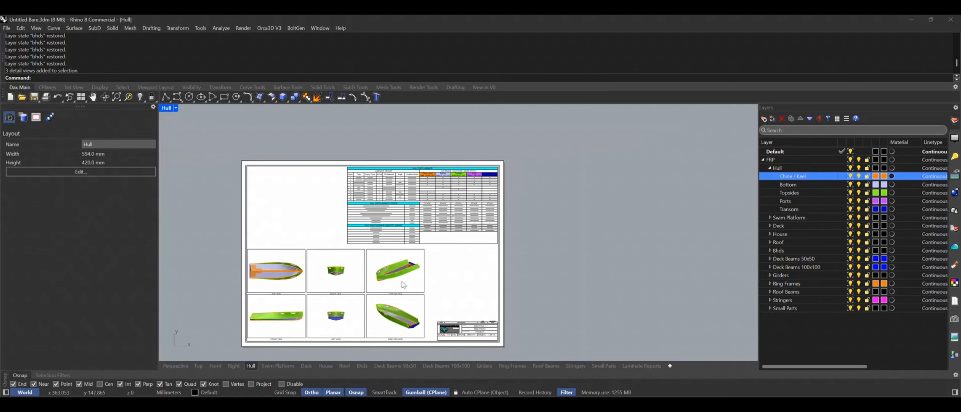
pyautogui.moveTo(466, 296); pyautogui.dragTo(473, 273, button='right')
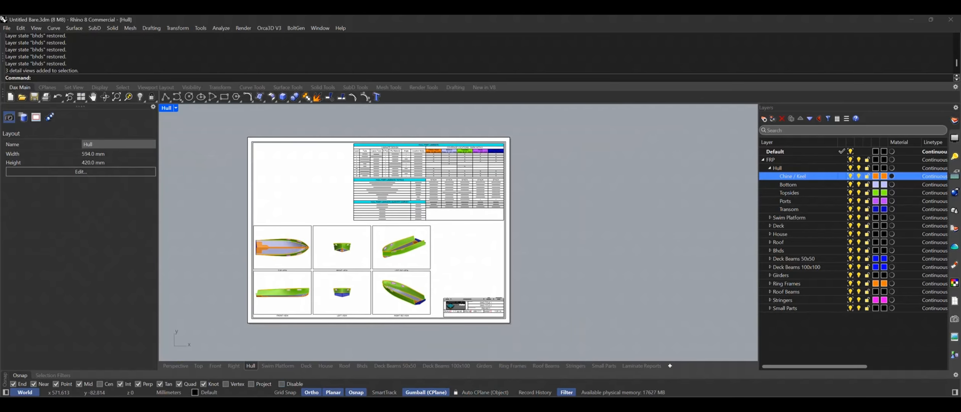
# Step: Browse the other part layouts, then examine the quantity survey and weight summary tables on the Laminate Reports layout
pyautogui.click(306, 366)
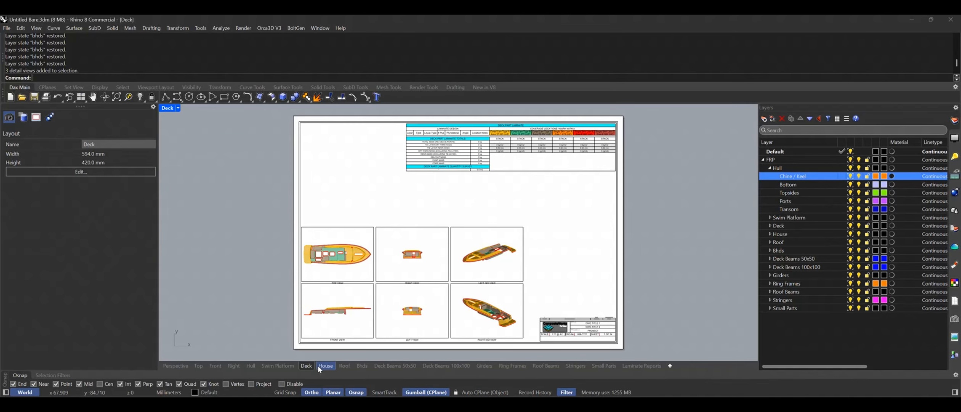
pyautogui.click(336, 366)
pyautogui.click(389, 367)
pyautogui.click(437, 366)
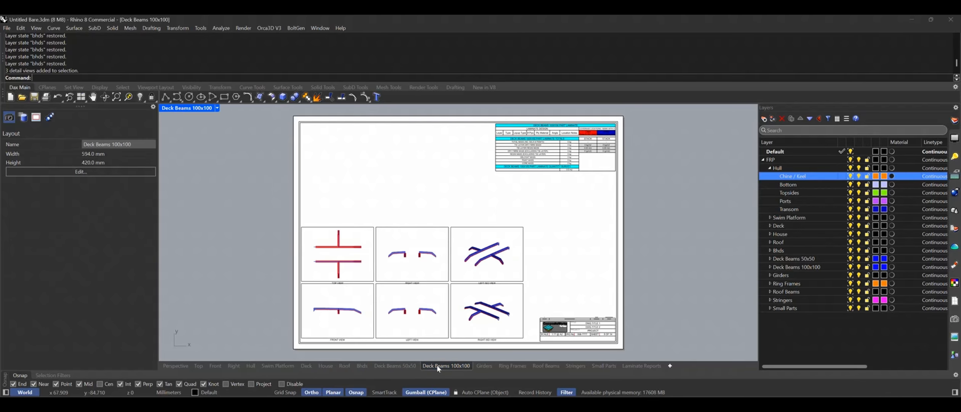
pyautogui.click(485, 366)
pyautogui.click(630, 366)
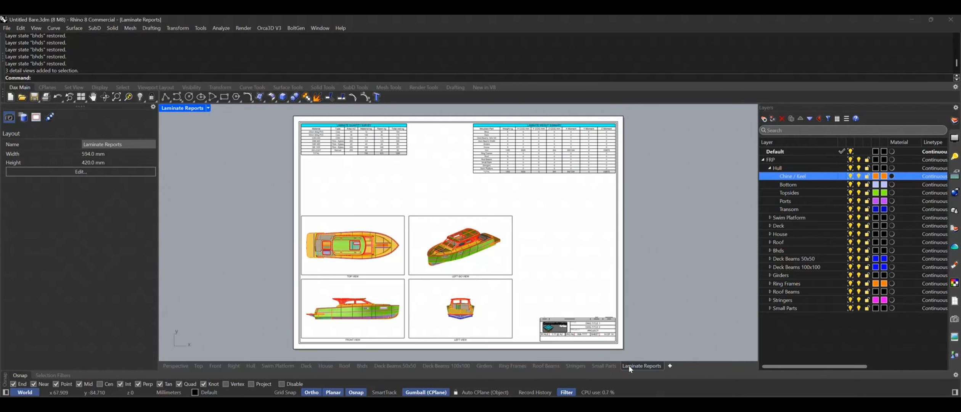
pyautogui.moveTo(260, 202); pyautogui.dragTo(292, 243)
pyautogui.scroll(5, 381, 189)
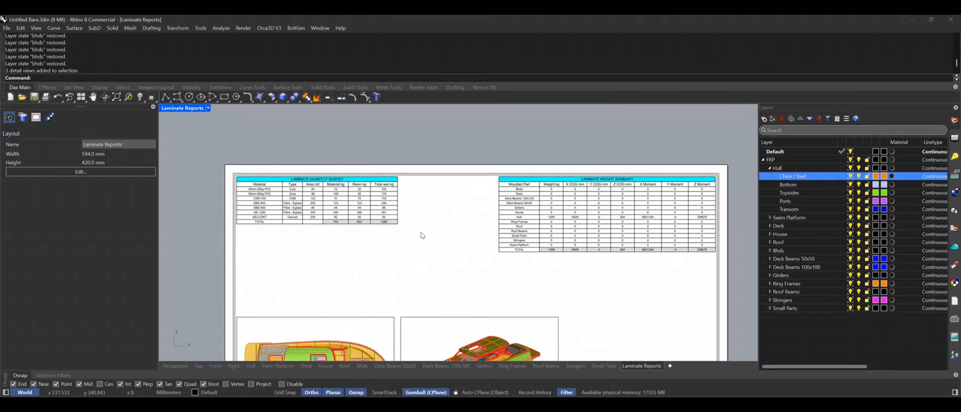
pyautogui.scroll(3, 599, 233)
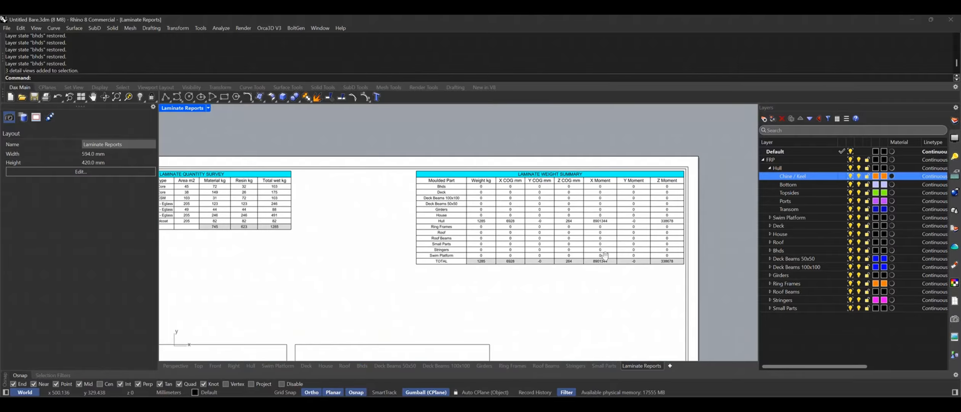
pyautogui.scroll(-1, 500, 172)
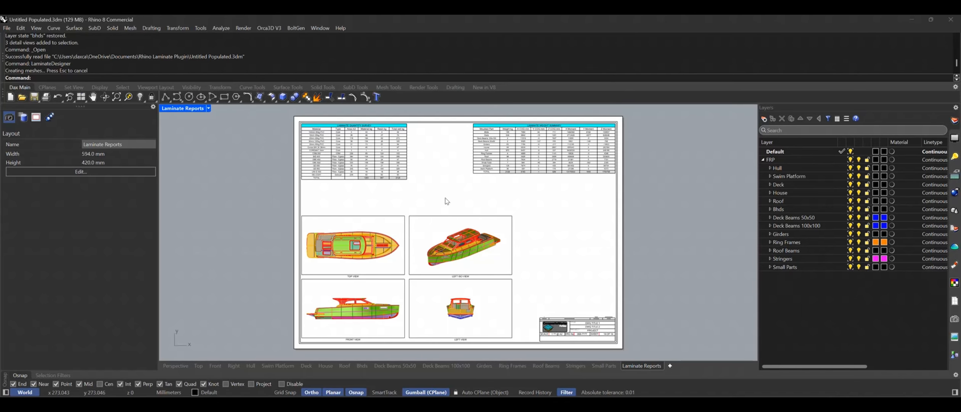
# Step: Open the Deck Beams 50x50 layout of the populated model and examine its laminate table
pyautogui.click(390, 365)
pyautogui.scroll(4, 549, 149)
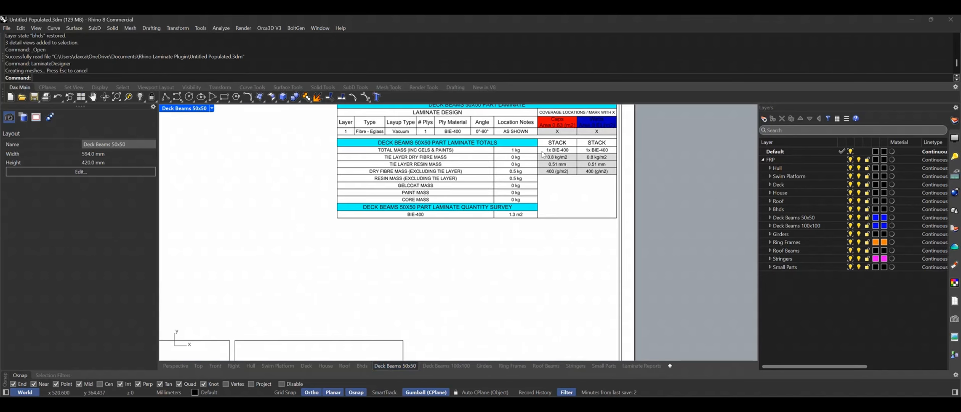
# Step: Open the Laminate Reports layout and examine the laminate quantity survey and weight summary tables
pyautogui.click(642, 366)
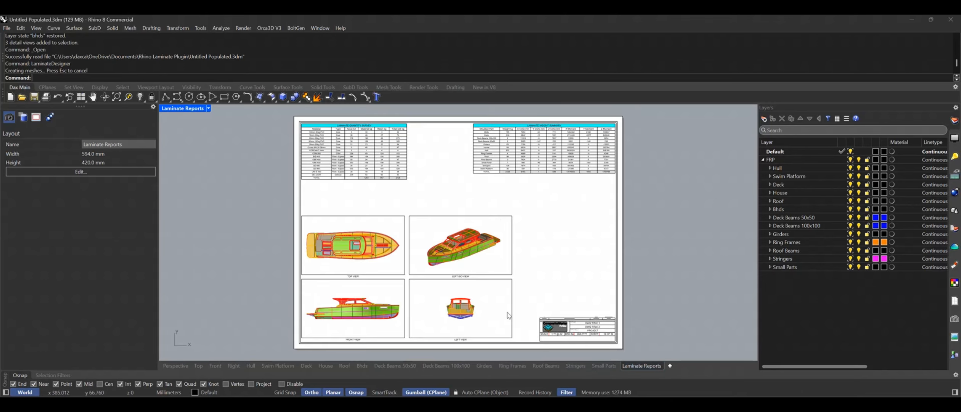
pyautogui.scroll(5, 355, 168)
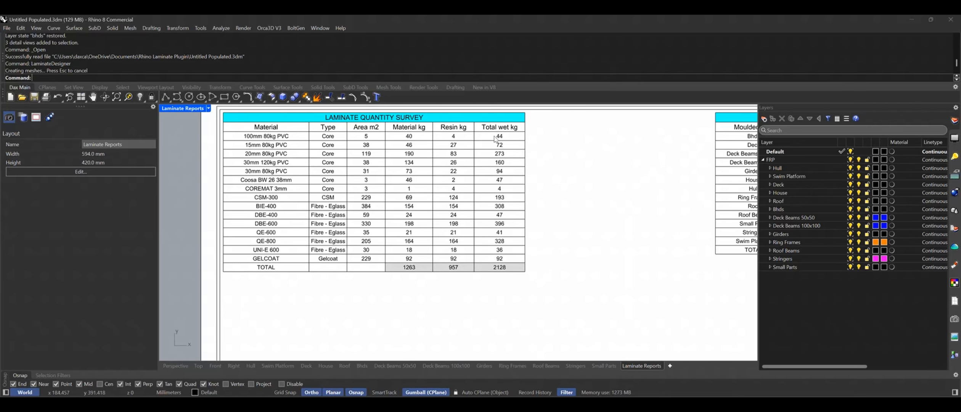
pyautogui.scroll(-5, 488, 254)
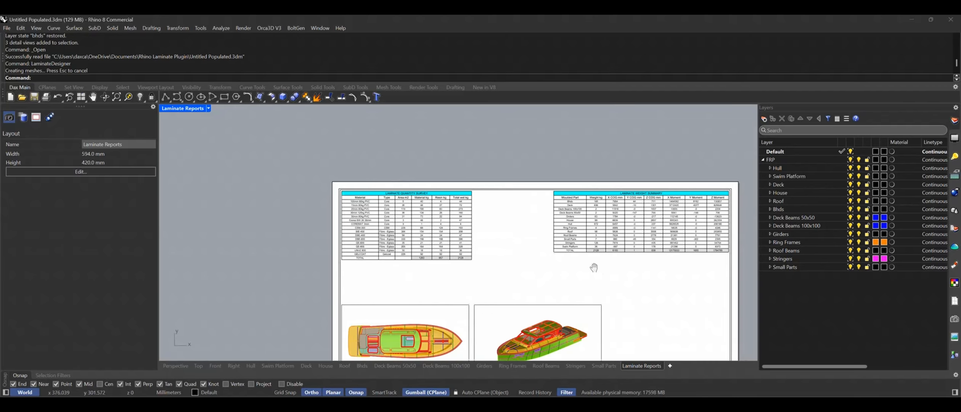
pyautogui.moveTo(593, 266); pyautogui.dragTo(404, 266, button='right')
pyautogui.scroll(5, 424, 246)
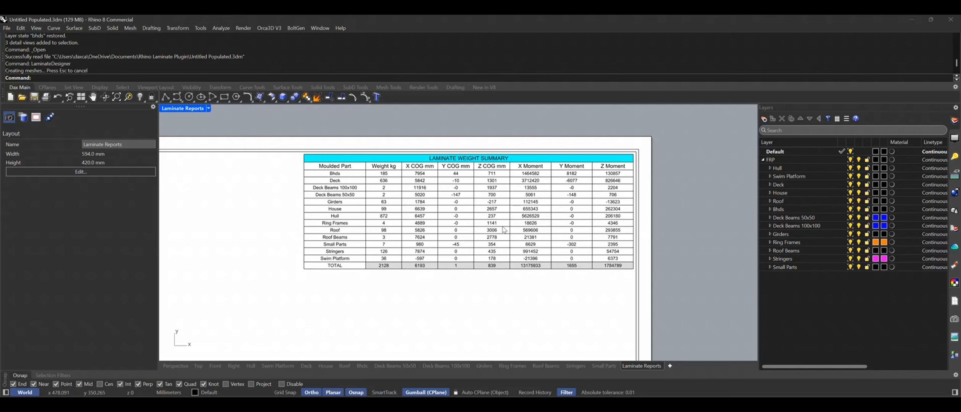
pyautogui.scroll(-2, 547, 232)
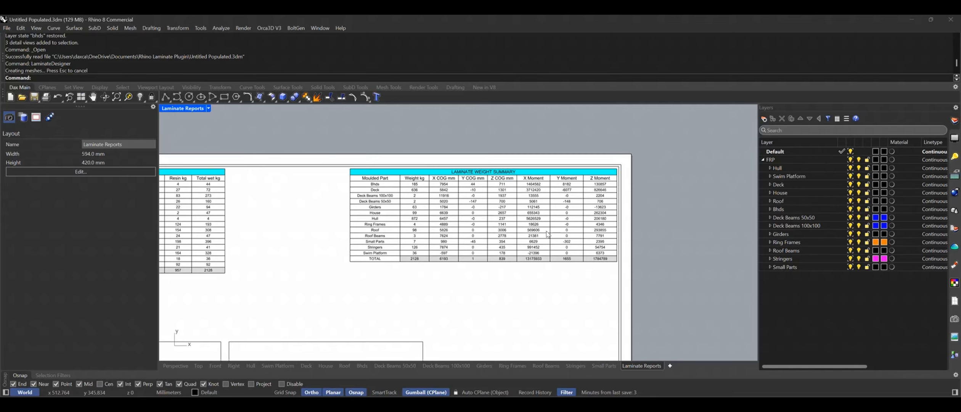
pyautogui.scroll(-2, 550, 234)
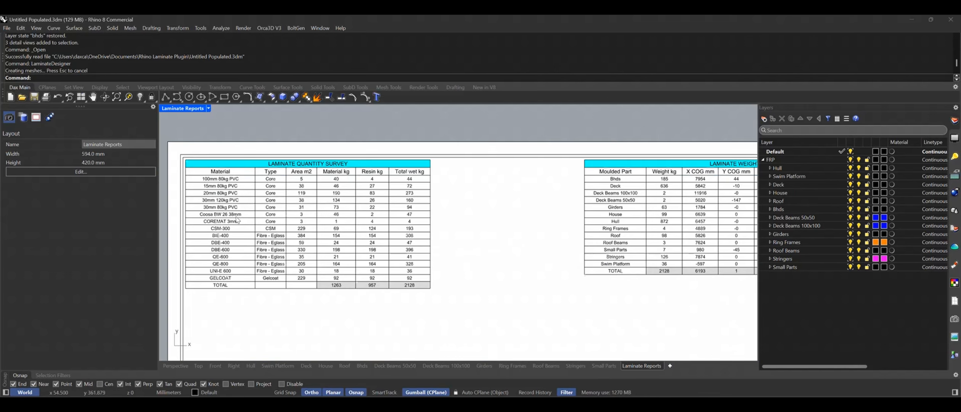
# Step: Examine the material rows of the quantity survey again, then view both report tables together above the detail views
pyautogui.scroll(3, 302, 219)
pyautogui.moveTo(337, 223); pyautogui.dragTo(386, 209, button='right')
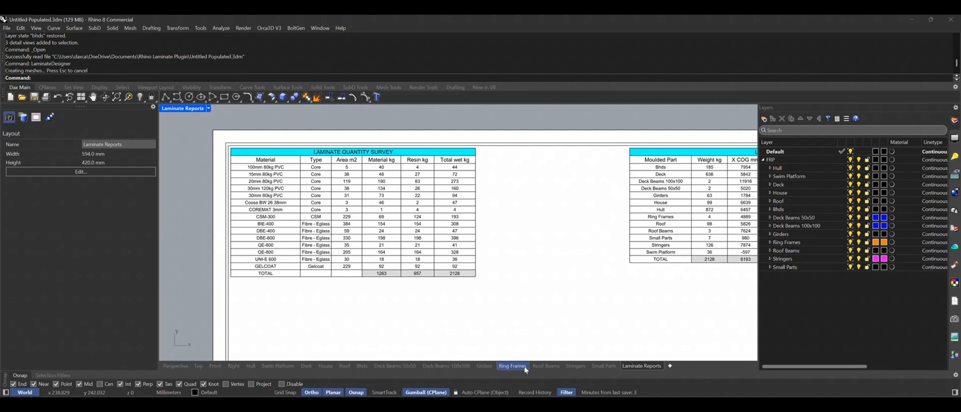
pyautogui.click(535, 405)
pyautogui.scroll(-8, 386, 290)
pyautogui.moveTo(526, 294); pyautogui.dragTo(468, 243, button='right')
pyautogui.scroll(4, 405, 198)
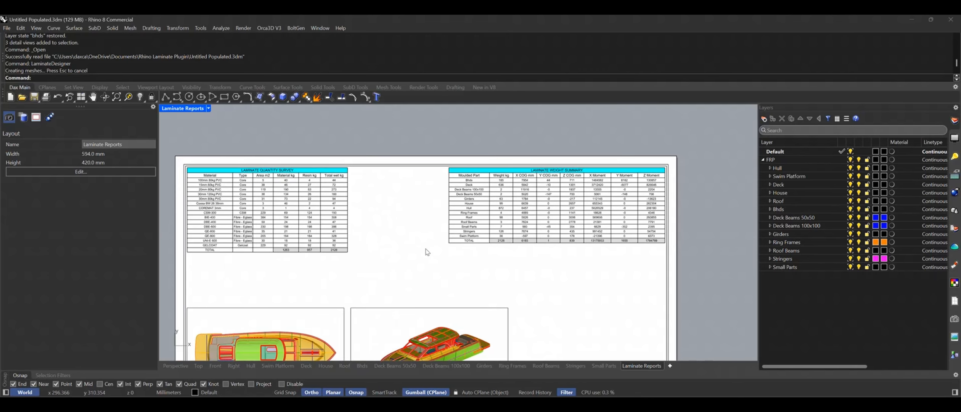
pyautogui.moveTo(441, 278)
pyautogui.mouseDown(button='right')
pyautogui.moveTo(447, 285)
pyautogui.moveTo(426, 280)
pyautogui.mouseUp(button='right')
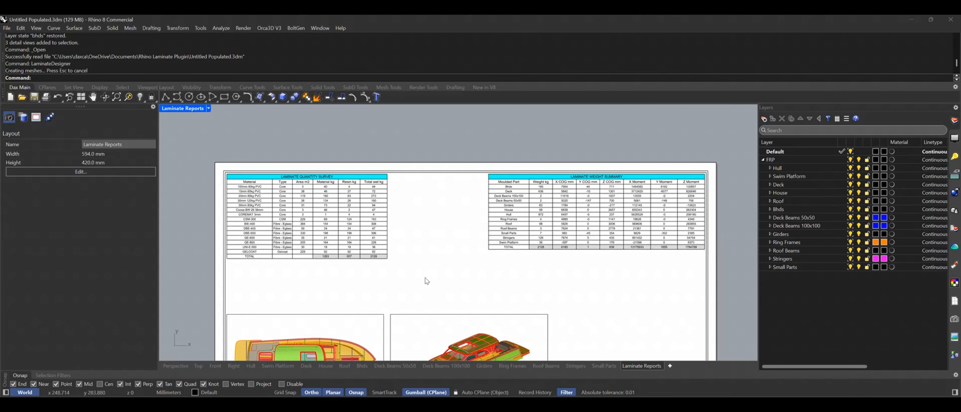
# Step: Run LaminateDesigner, open its material library in a larger window and widen the Type column to show full type names
pyautogui.write('LaminateDesigner')
pyautogui.press('Return')
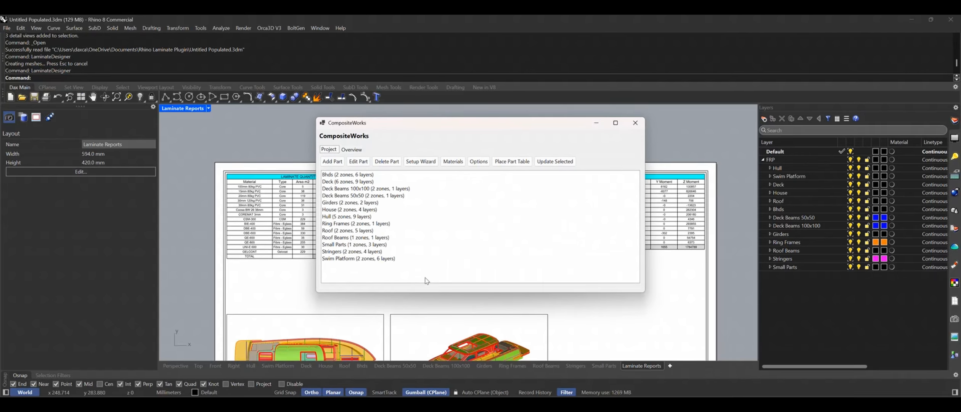
pyautogui.click(453, 162)
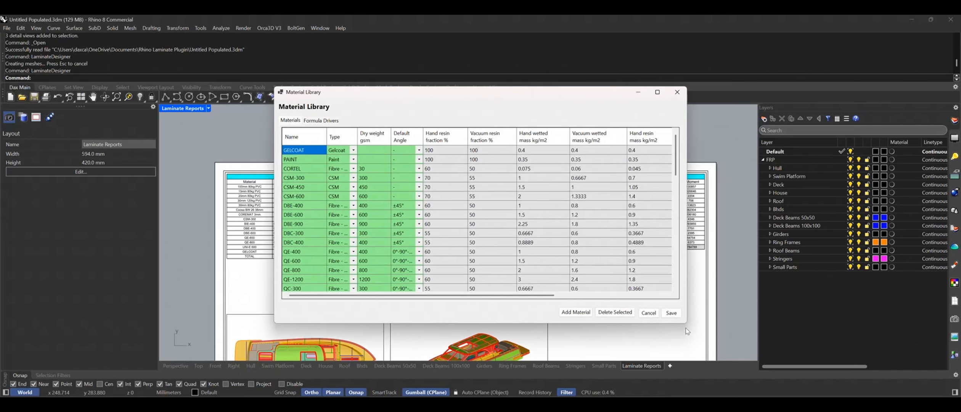
pyautogui.moveTo(686, 323); pyautogui.dragTo(776, 361)
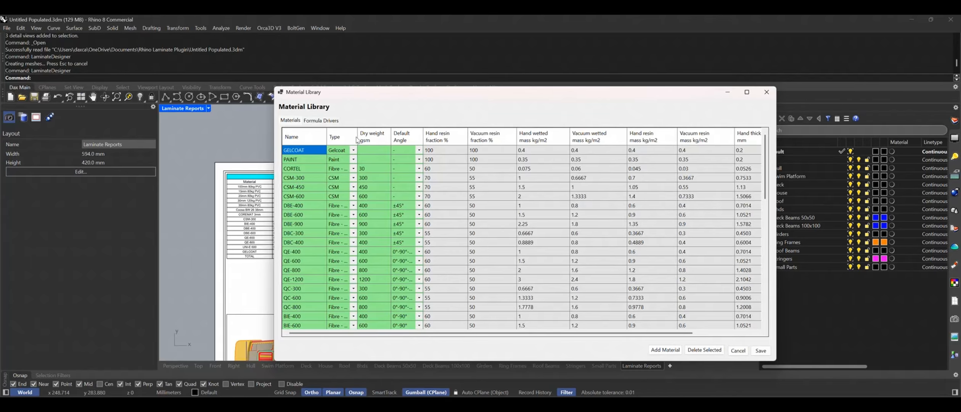
pyautogui.moveTo(357, 131); pyautogui.dragTo(370, 131)
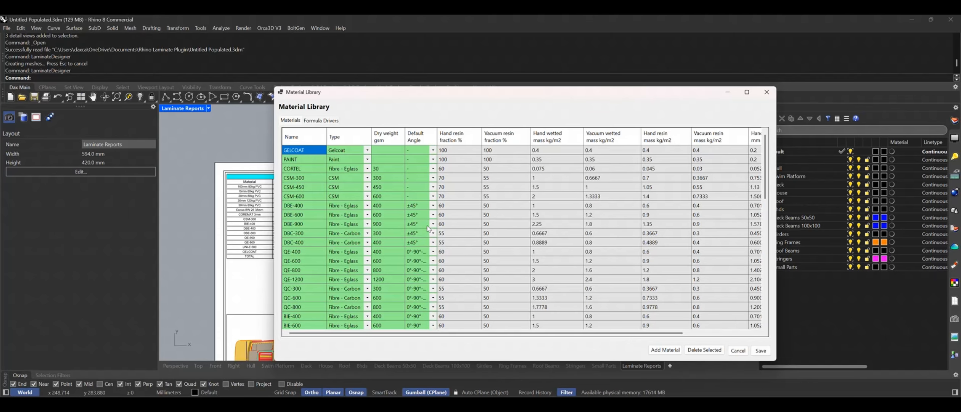
# Step: Review the thickness constants and fibre/resin fractions in the Formula Drivers, then return to the materials list and enlarge the window
pyautogui.click(317, 120)
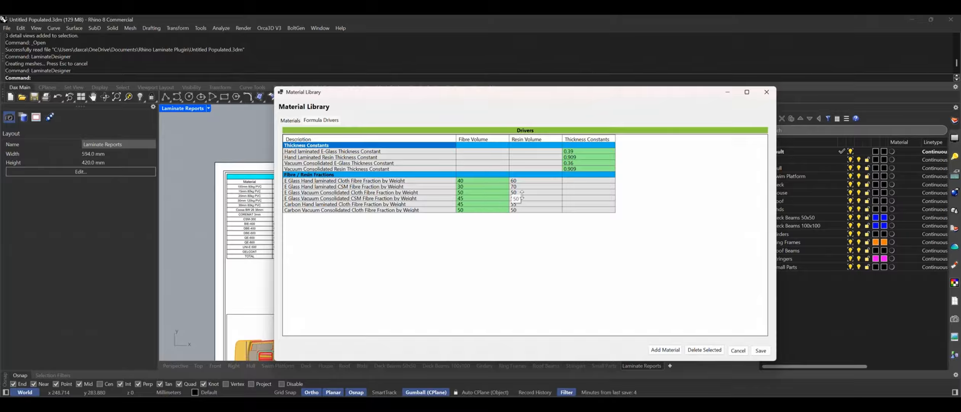
pyautogui.click(293, 122)
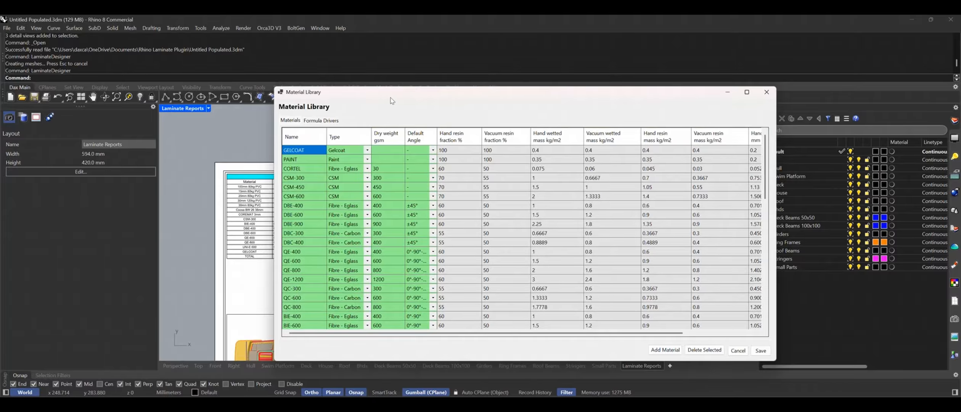
pyautogui.moveTo(391, 94); pyautogui.dragTo(265, 48)
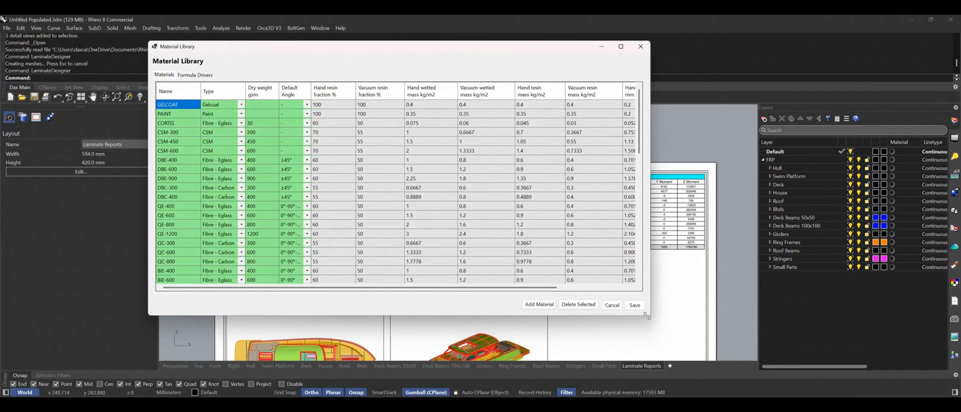
pyautogui.moveTo(647, 316); pyautogui.dragTo(701, 352)
# Step: Add a new material at the end of the library and name it 8mm 80kg PVC
pyautogui.scroll(-10, 353, 225)
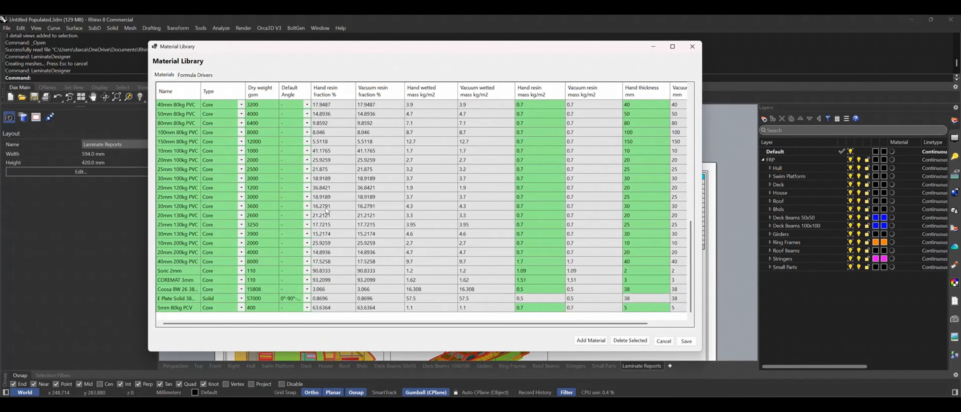
pyautogui.click(589, 343)
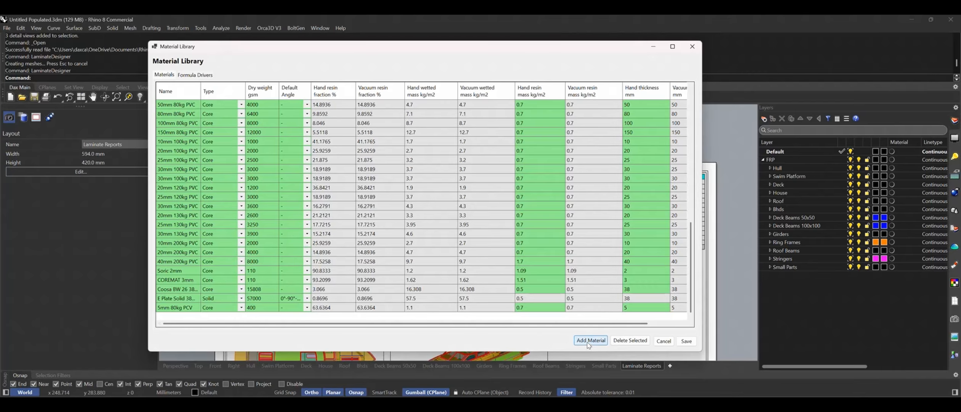
pyautogui.click(190, 308)
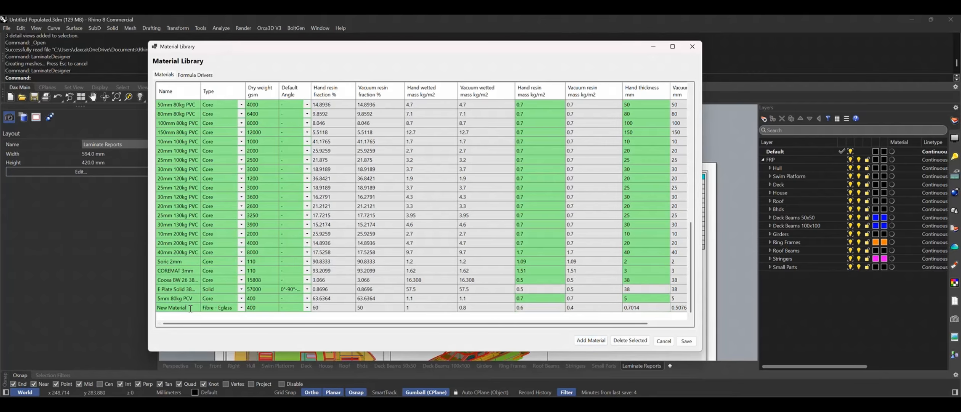
pyautogui.moveTo(190, 308); pyautogui.dragTo(161, 309)
pyautogui.write('8mm')
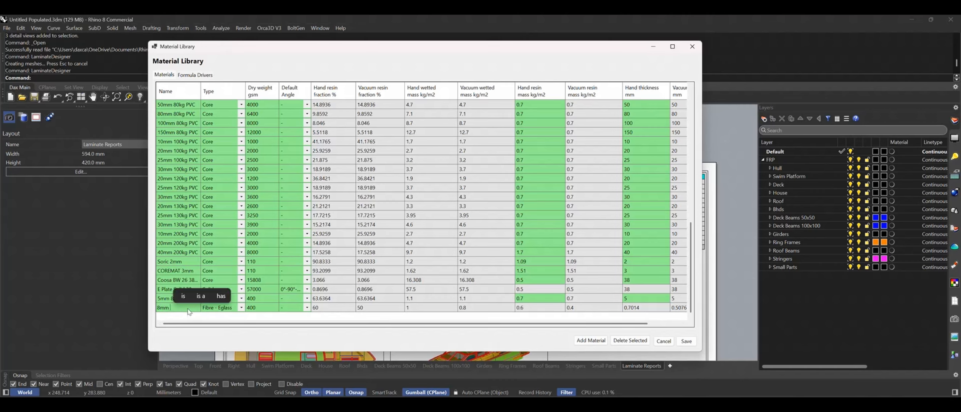
pyautogui.write(' 80k')
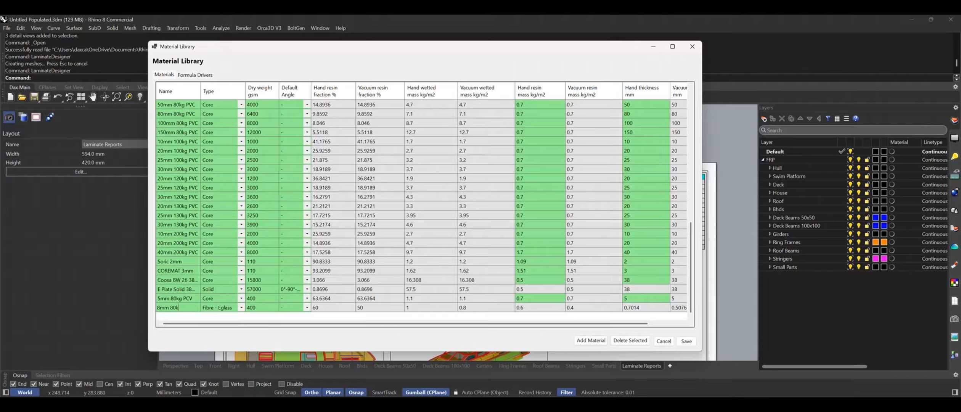
pyautogui.write('g PVC')
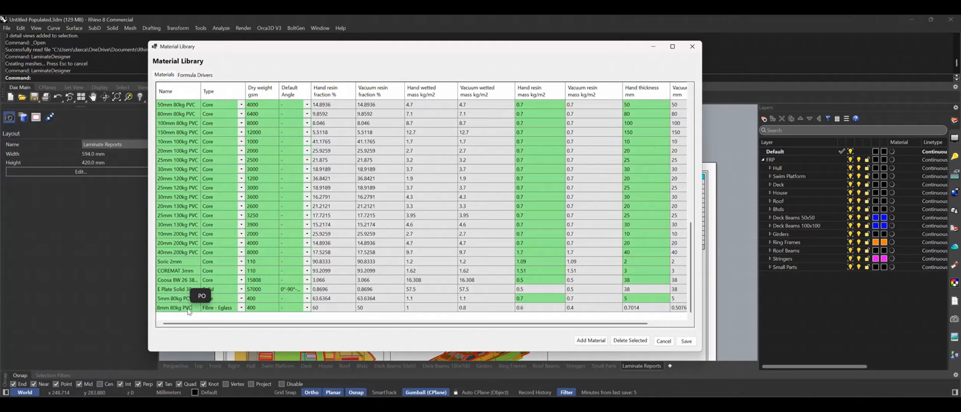
# Step: Set the type of the 8mm 80kg PVC material to Core
pyautogui.click(242, 309)
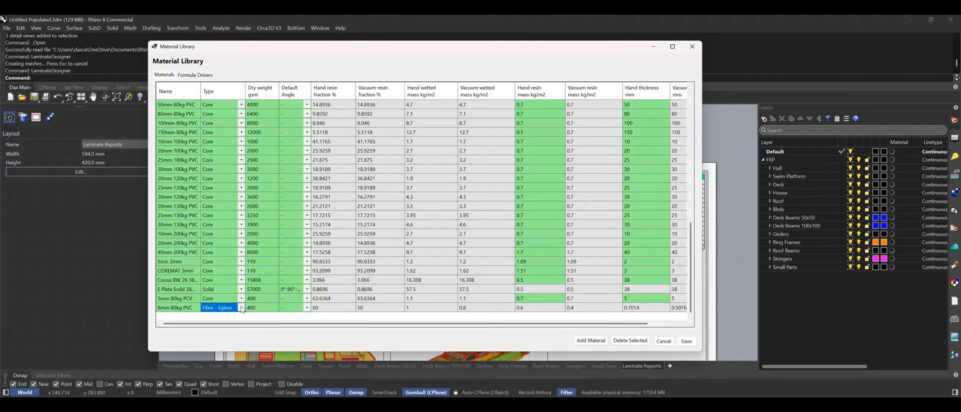
pyautogui.click(242, 308)
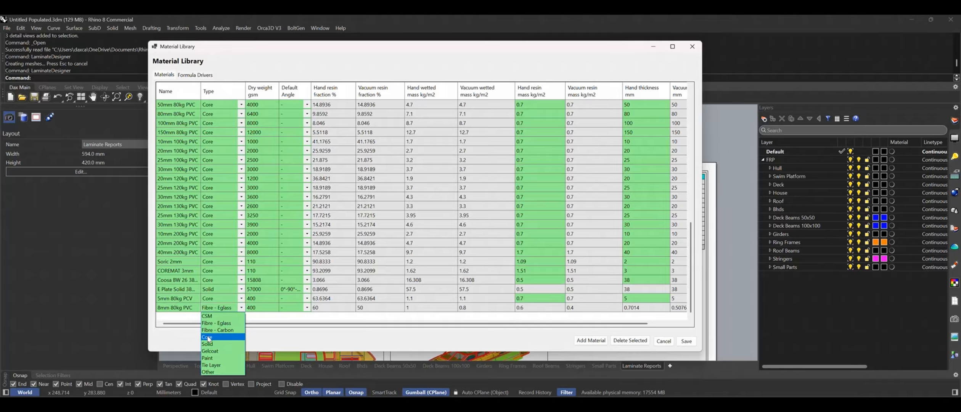
pyautogui.click(209, 337)
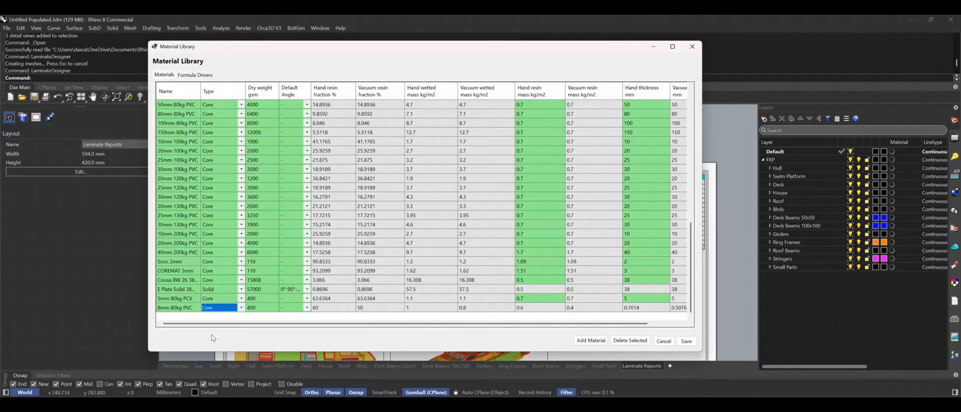
# Step: Widen the library window to show all columns and set the 8mm 80kg PVC dry weight with the formula =8*80
pyautogui.click(265, 309)
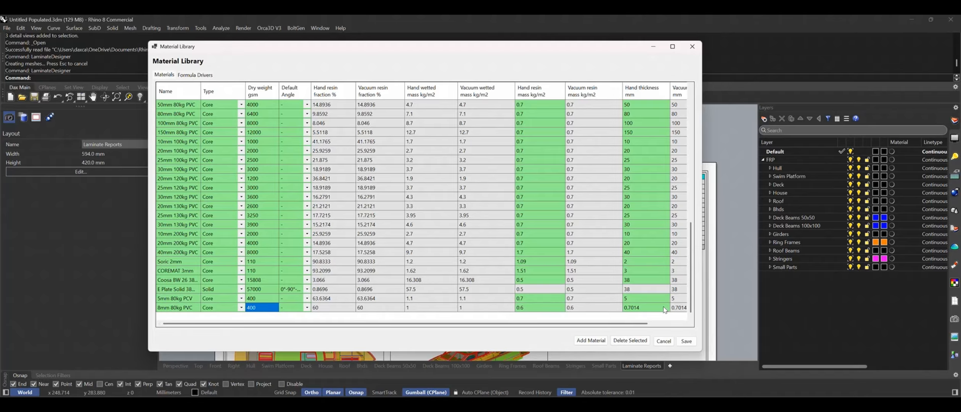
pyautogui.moveTo(813, 136); pyautogui.dragTo(884, 141)
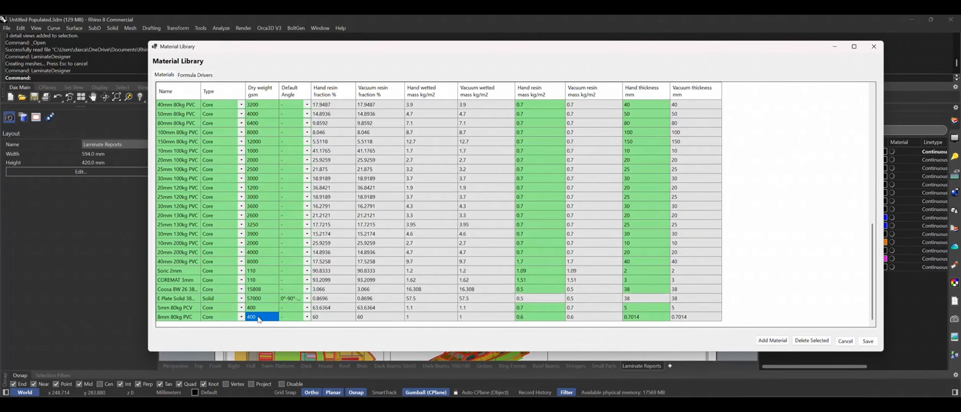
pyautogui.scroll(8, 508, 270)
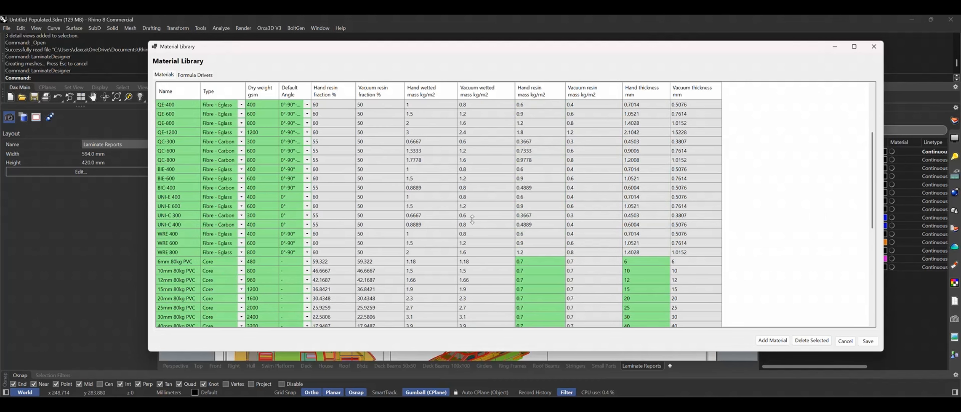
pyautogui.scroll(-3, 477, 219)
pyautogui.scroll(-5, 479, 220)
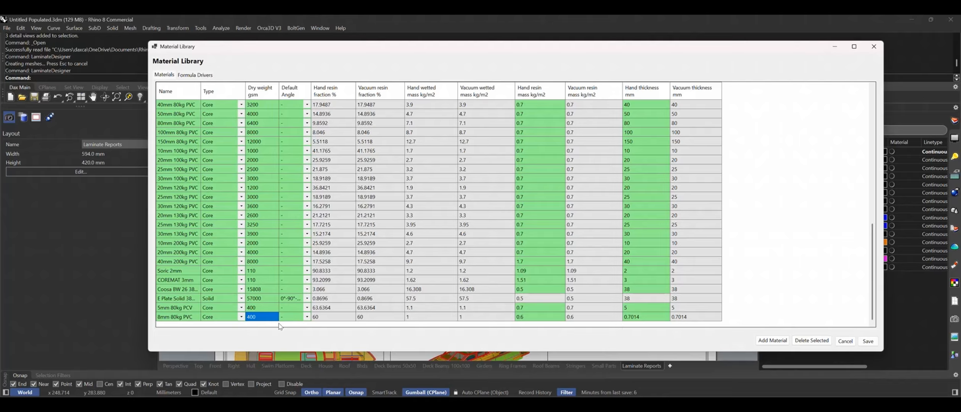
pyautogui.press('BackSpace')
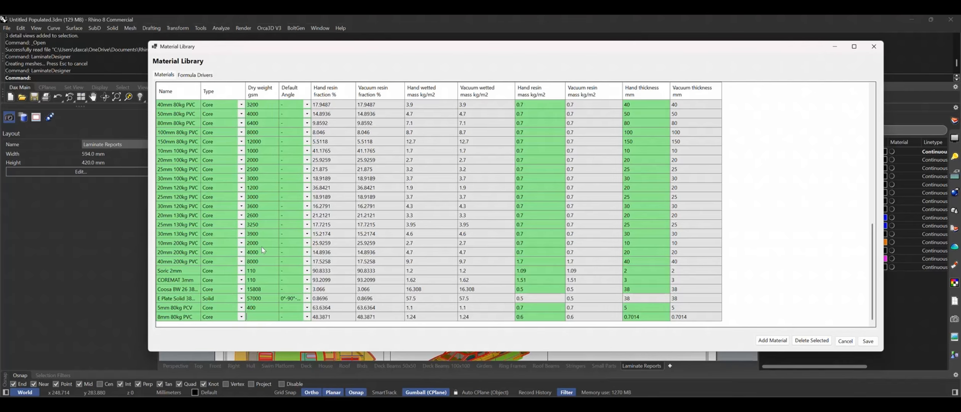
pyautogui.moveTo(257, 105)
pyautogui.write('8*80')
pyautogui.click(254, 316)
pyautogui.write('*')
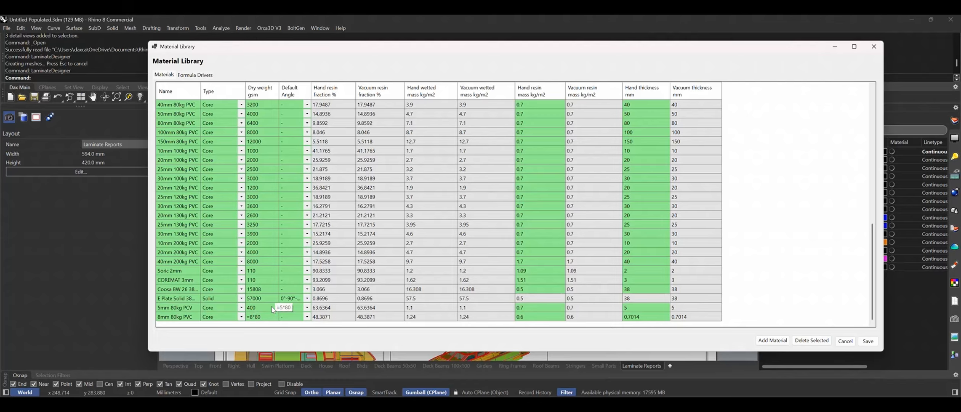
pyautogui.press('Return')
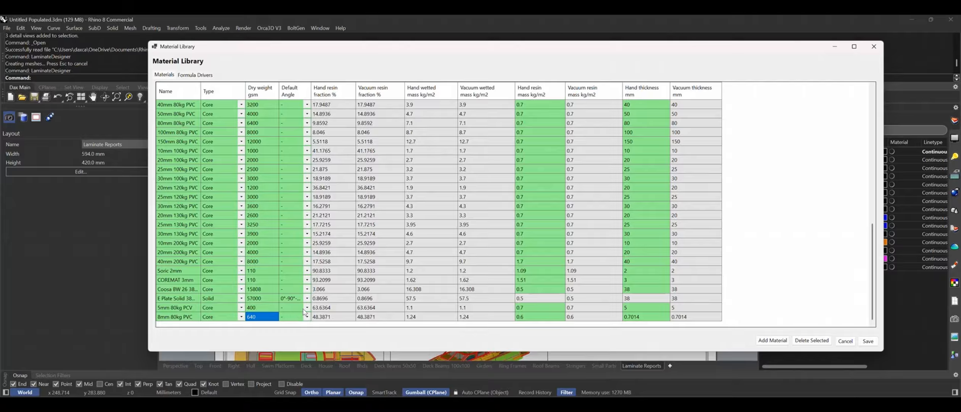
# Step: Examine the default angles of the fibre materials in the library
pyautogui.scroll(8, 294, 270)
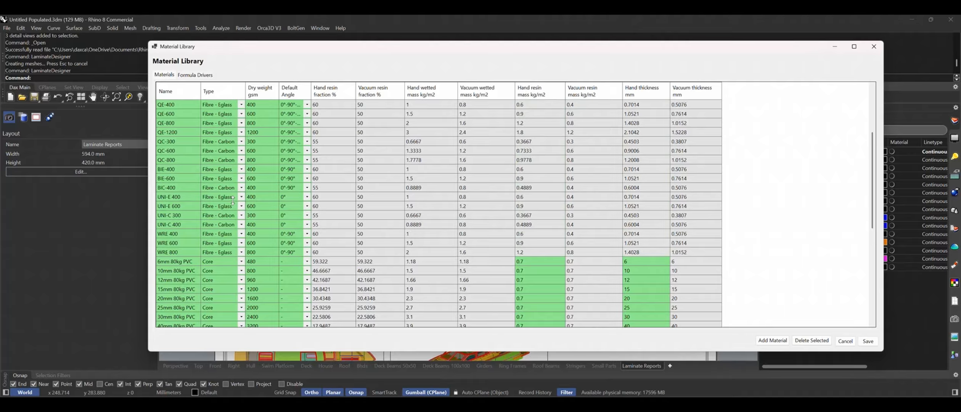
pyautogui.scroll(3, 233, 200)
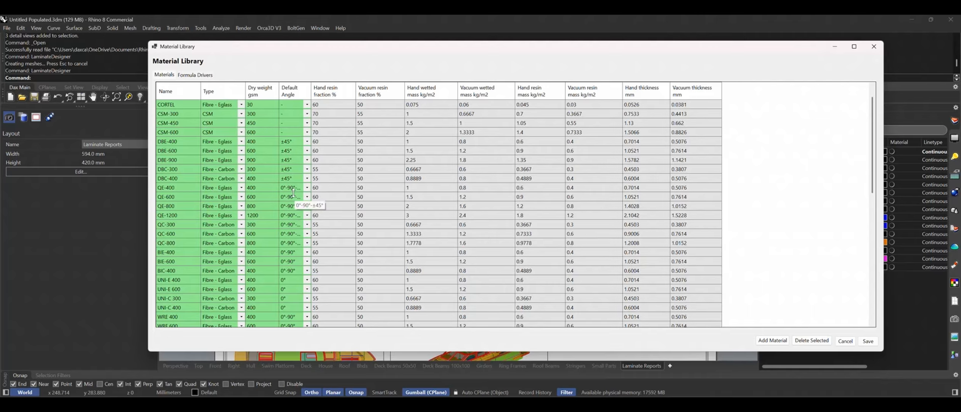
pyautogui.scroll(-3, 294, 193)
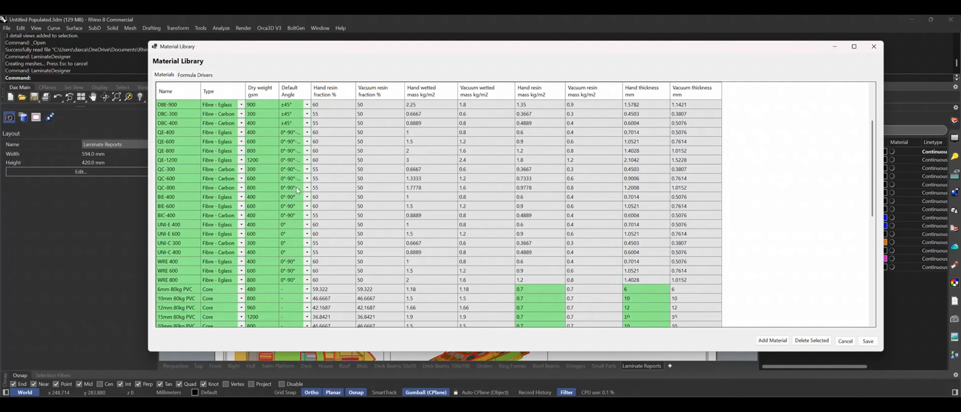
# Step: Enter 07 as the hand resin mass of the 8mm 80kg PVC material
pyautogui.scroll(-8, 298, 190)
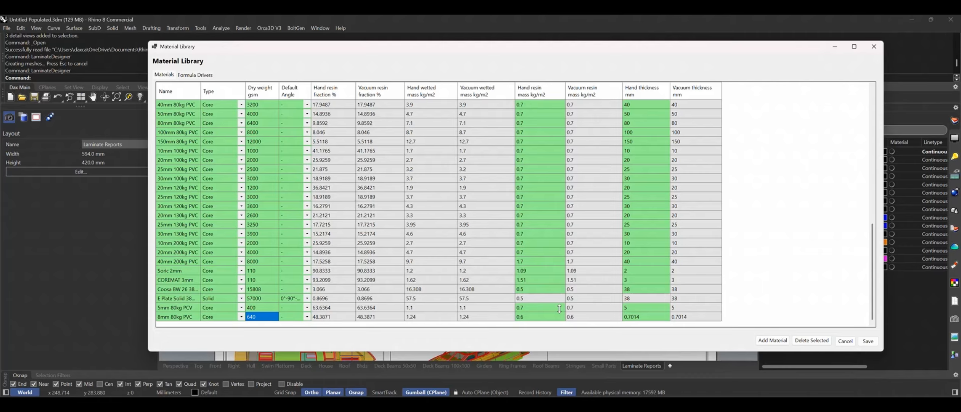
pyautogui.click(534, 316)
pyautogui.click(534, 317)
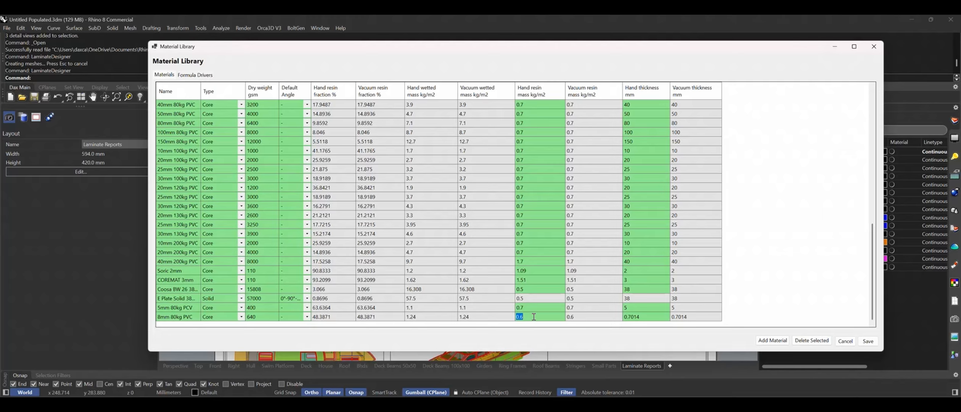
pyautogui.write('07')
pyautogui.press('Return')
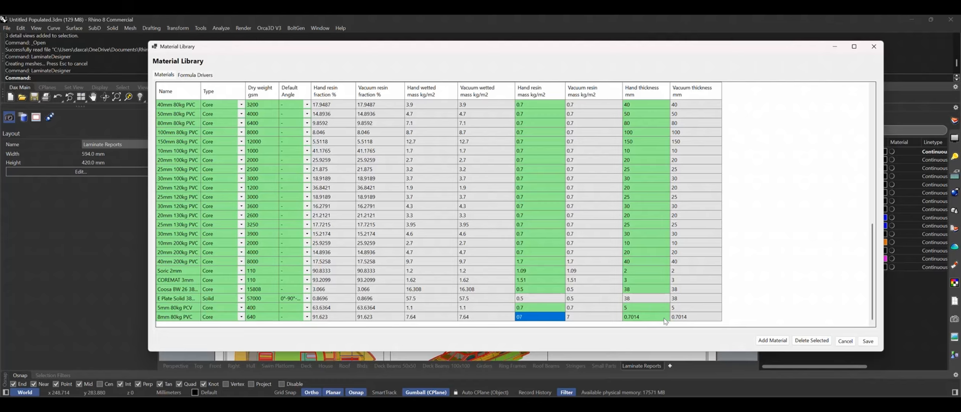
# Step: Set the hand thickness of the 8mm 80kg PVC material to 8 mm
pyautogui.click(644, 317)
pyautogui.click(644, 318)
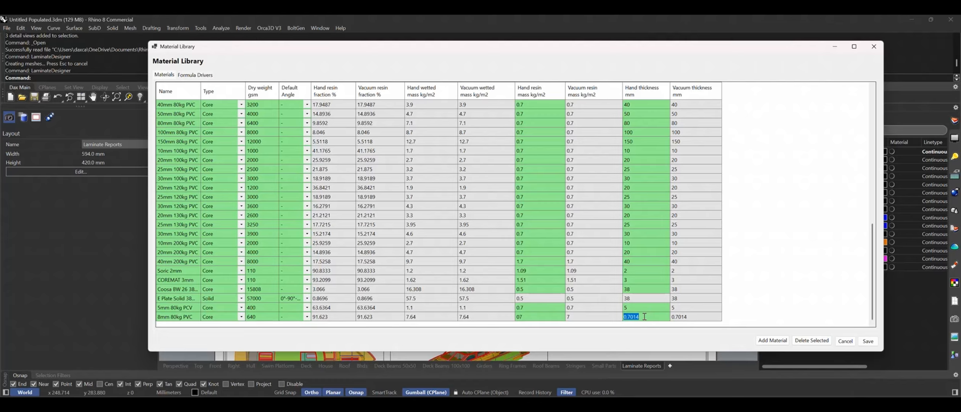
pyautogui.write('8')
pyautogui.press('Return')
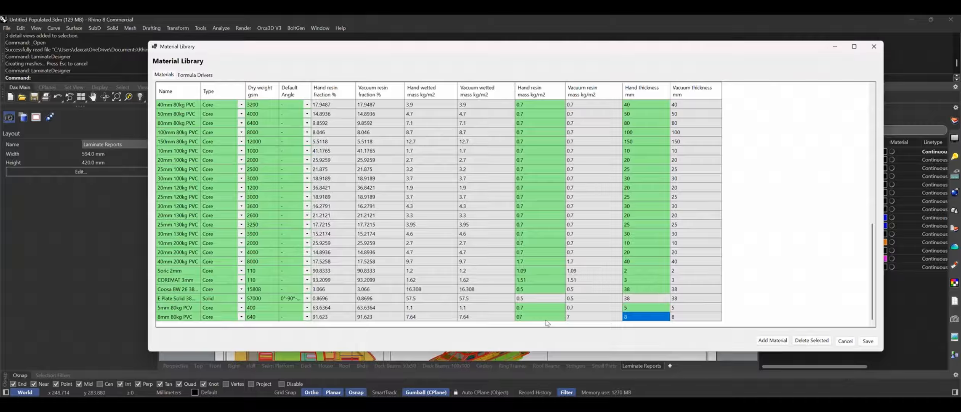
# Step: Set the hand resin mass of the 8mm 80kg PVC material to 0.7 kg/m2 and save the material library
pyautogui.click(530, 318)
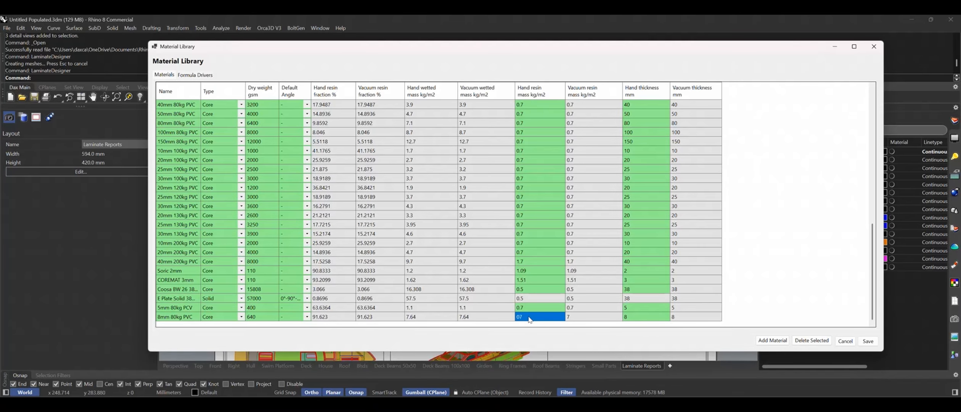
pyautogui.write('0.7')
pyautogui.press('Up')
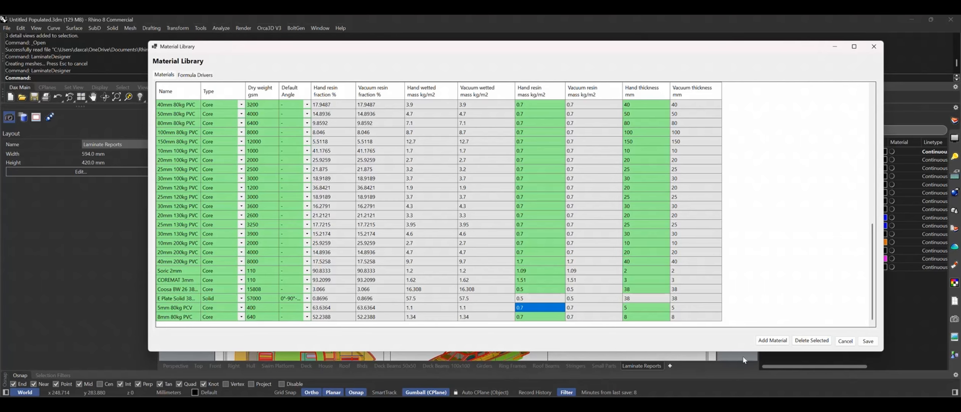
pyautogui.click(868, 342)
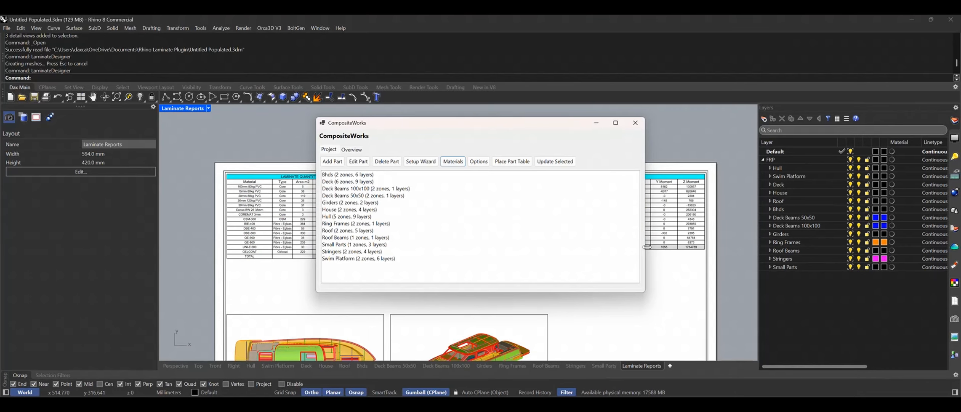
# Step: Reopen the material library to check the 8mm 80kg PVC entry and the formula drivers, and leave without saving
pyautogui.click(450, 161)
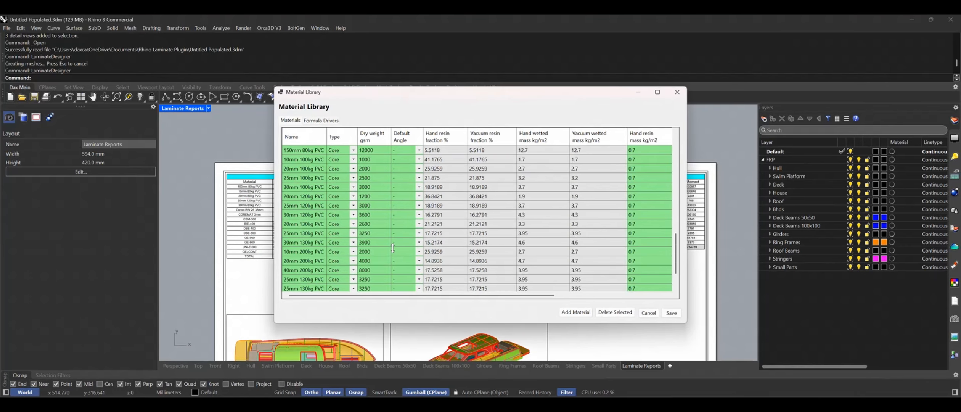
pyautogui.scroll(-3, 393, 248)
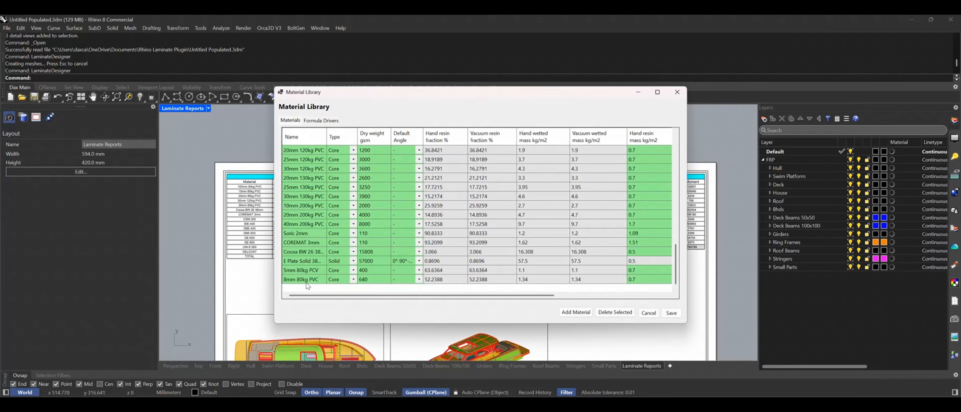
pyautogui.click(325, 120)
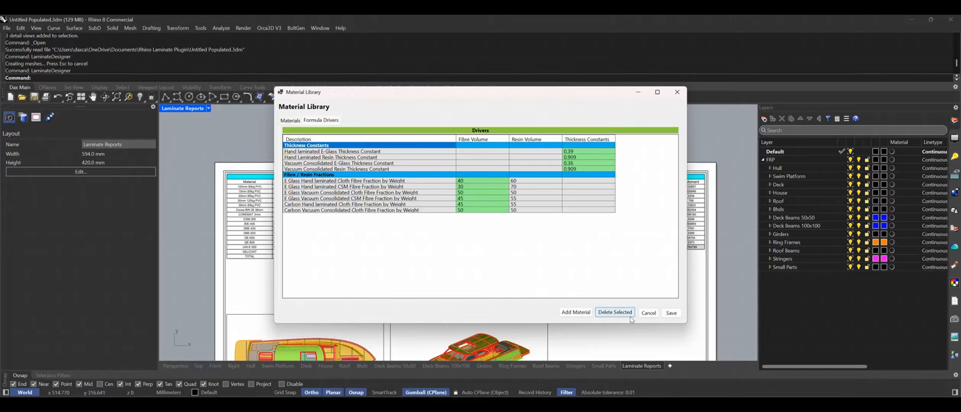
pyautogui.click(649, 313)
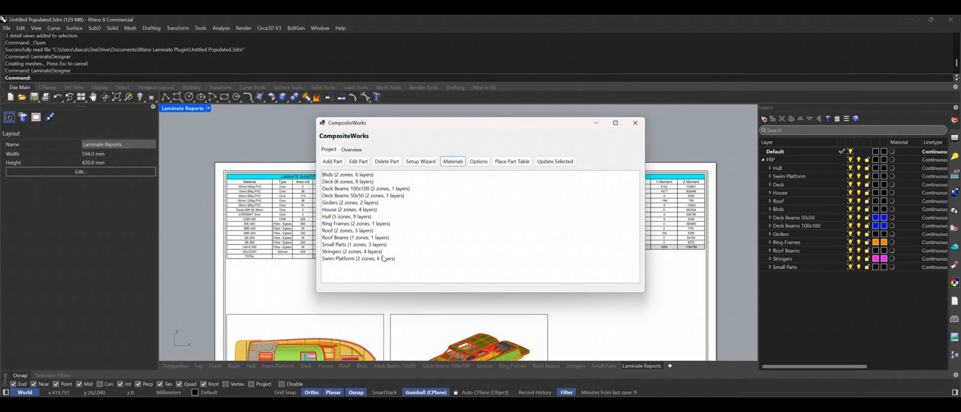
pyautogui.click(636, 122)
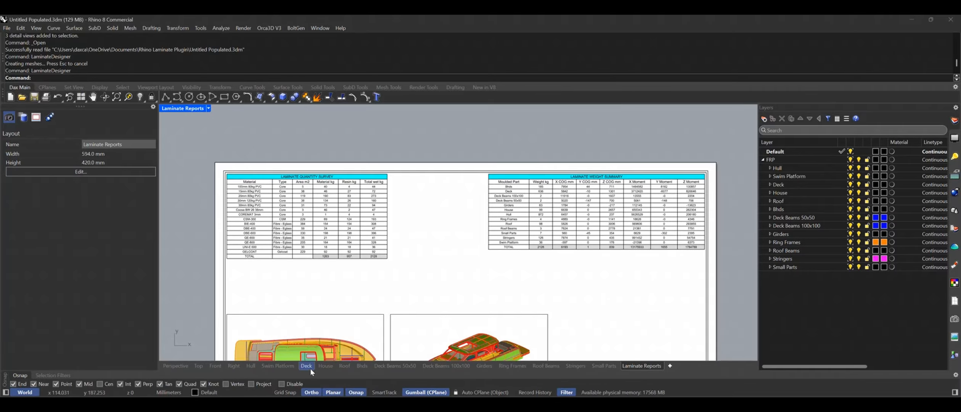
# Step: Open the House layout and look over its detail views
pyautogui.click(326, 365)
pyautogui.scroll(4, 484, 293)
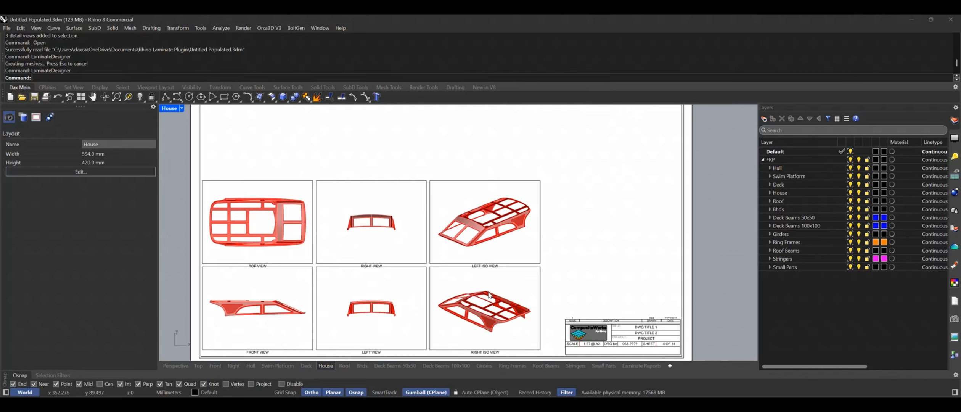
pyautogui.moveTo(487, 295); pyautogui.dragTo(465, 262, button='right')
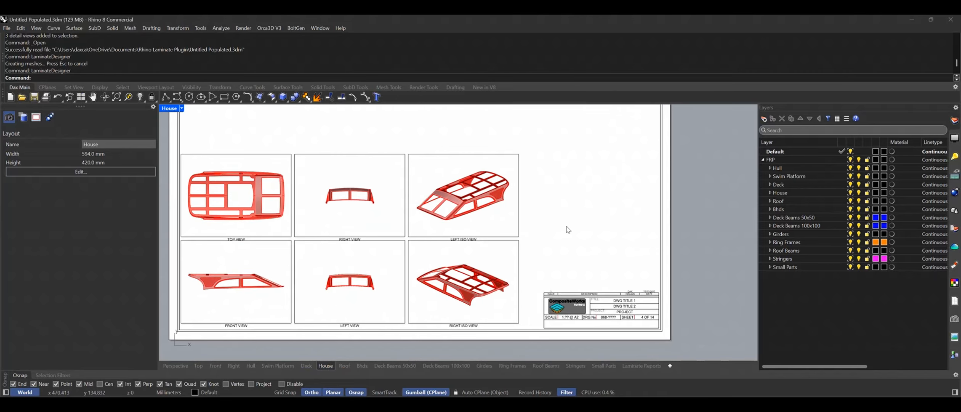
# Step: Run LaminateDesigner and open the laminate layers of the House part for editing
pyautogui.write('LaminateDesigner')
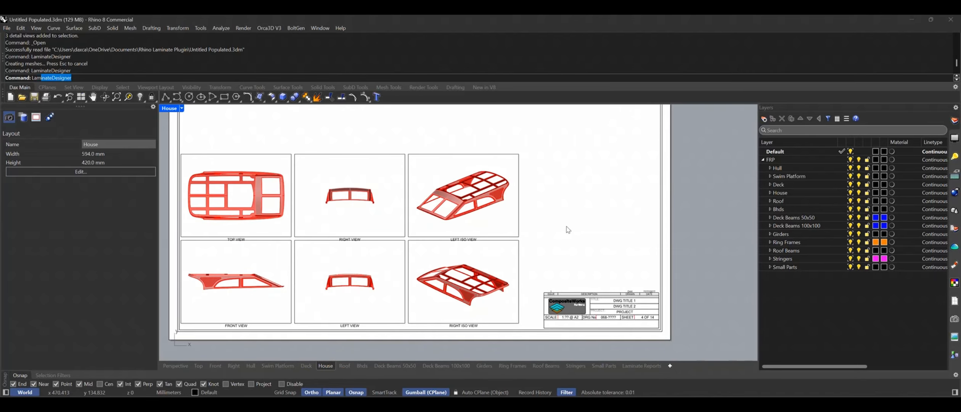
pyautogui.press('Return')
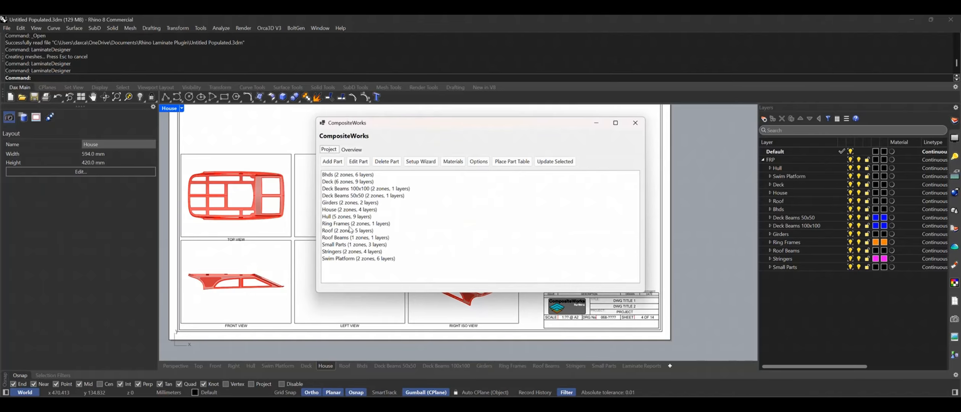
pyautogui.click(343, 210)
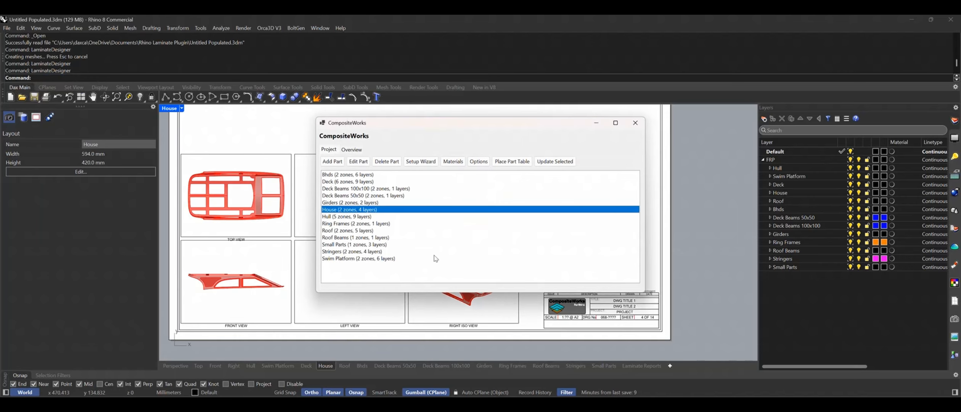
pyautogui.click(361, 161)
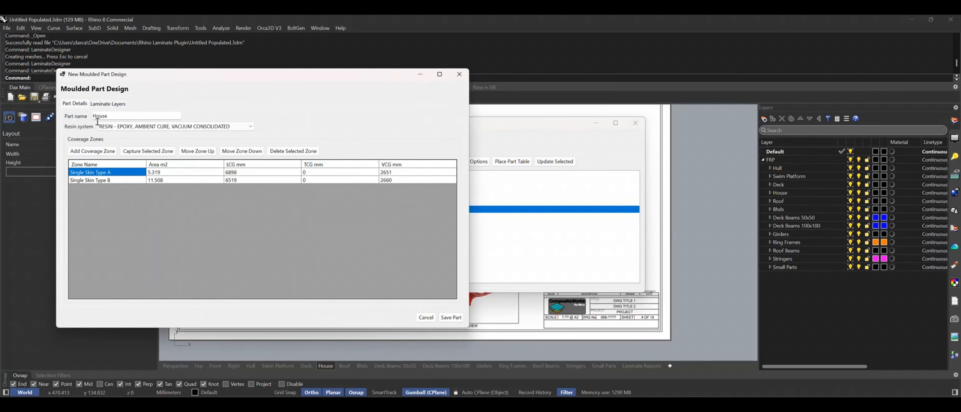
pyautogui.click(109, 104)
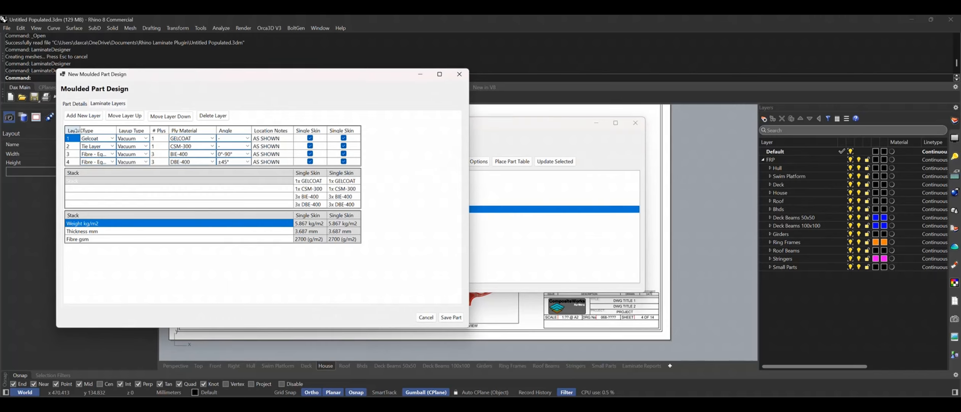
# Step: Add a new Core layer to the House laminate with 8mm 80kg PVC as its ply material
pyautogui.click(84, 115)
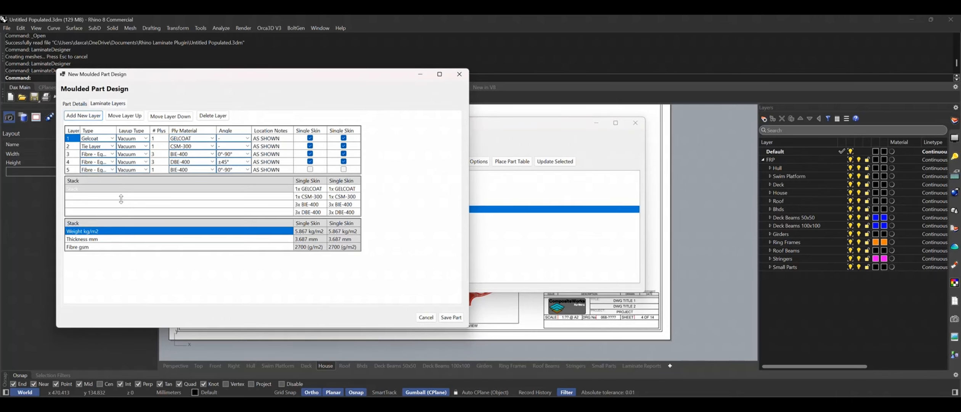
pyautogui.click(114, 171)
pyautogui.click(113, 170)
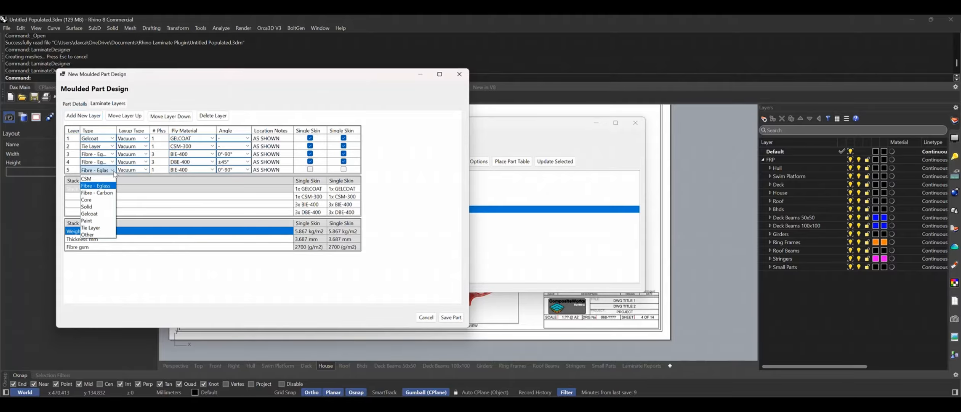
pyautogui.click(92, 199)
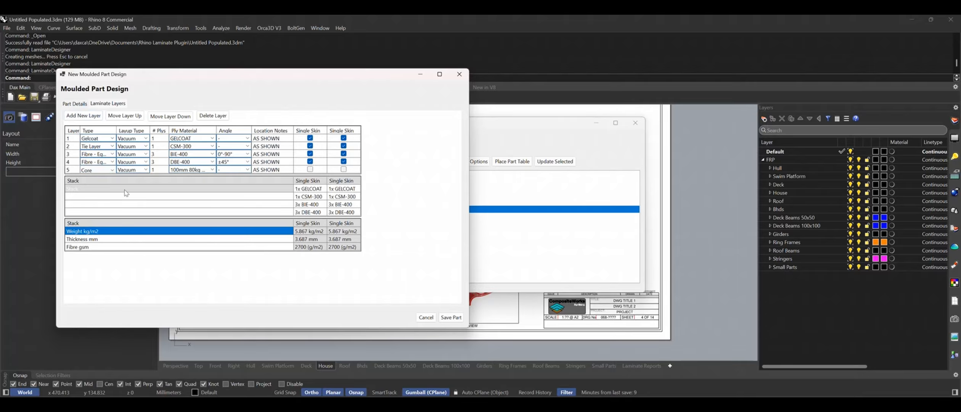
pyautogui.click(212, 171)
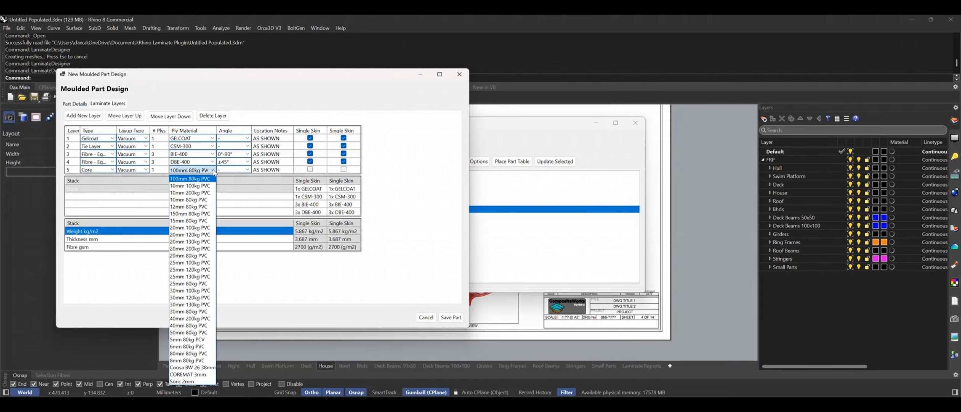
pyautogui.click(190, 360)
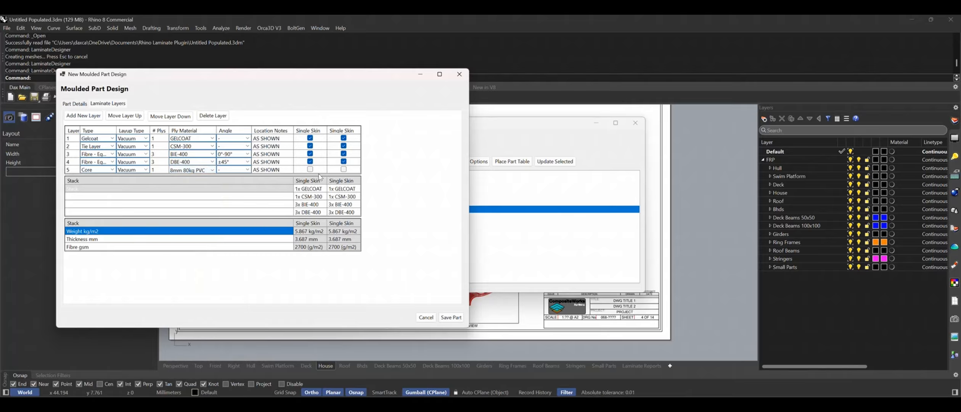
# Step: Apply the 8mm 80kg PVC core layer to both Single Skin zones and place it between the BIE-400 and DBE-400 layers
pyautogui.click(310, 169)
pyautogui.click(343, 169)
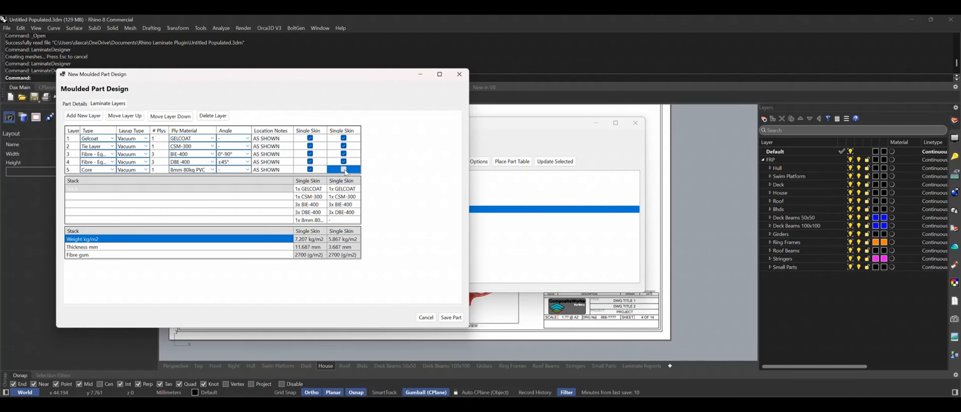
pyautogui.click(72, 171)
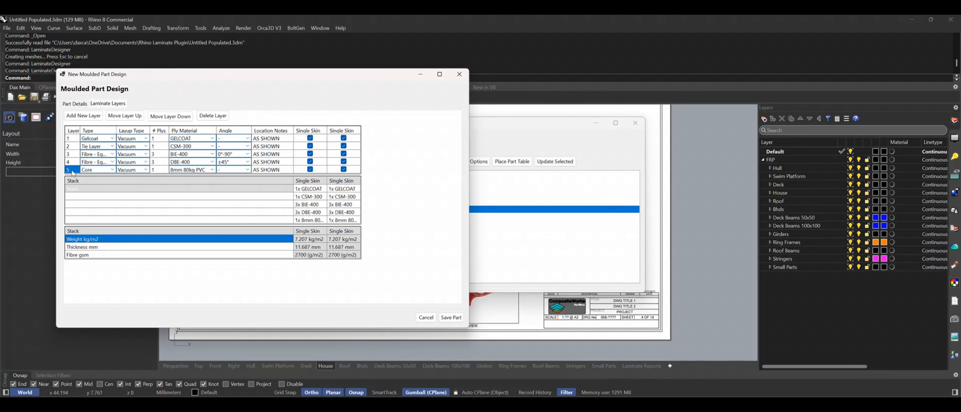
pyautogui.click(127, 116)
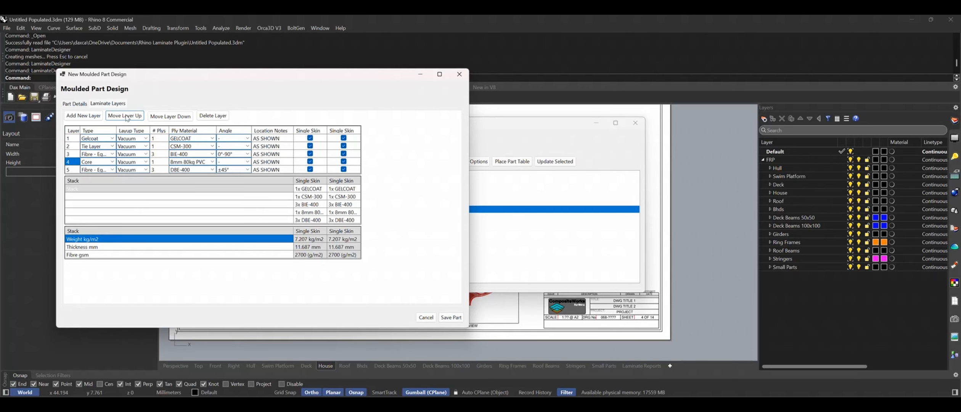
pyautogui.click(127, 116)
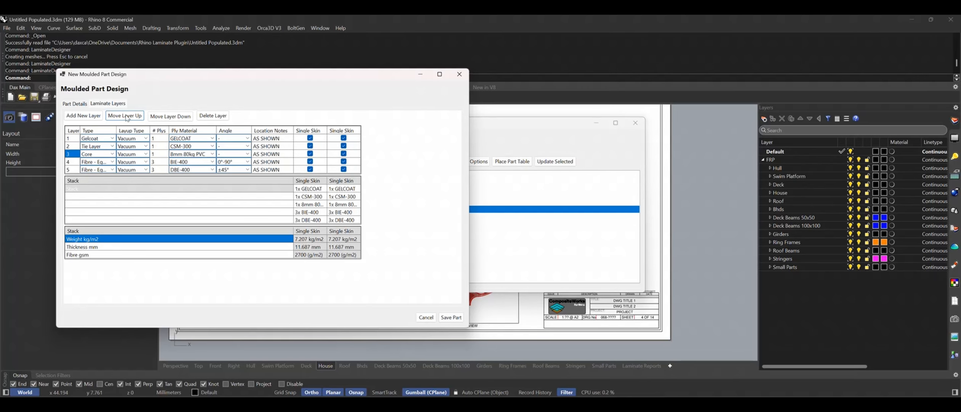
pyautogui.click(180, 119)
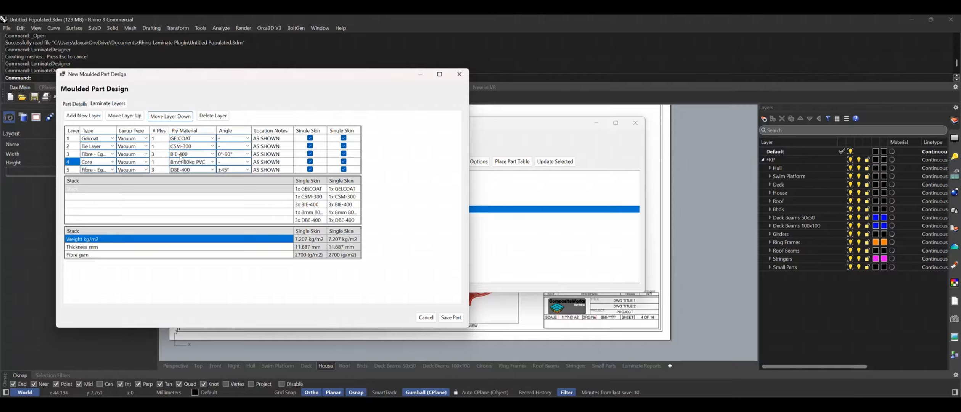
# Step: Save the House part, close the laminate designer and examine the House laminate tables on the layout
pyautogui.click(451, 317)
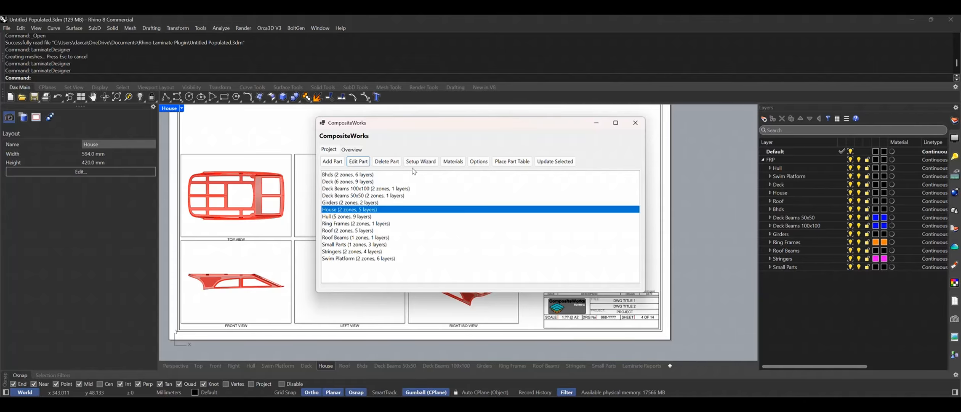
pyautogui.click(635, 122)
pyautogui.scroll(-4, 452, 214)
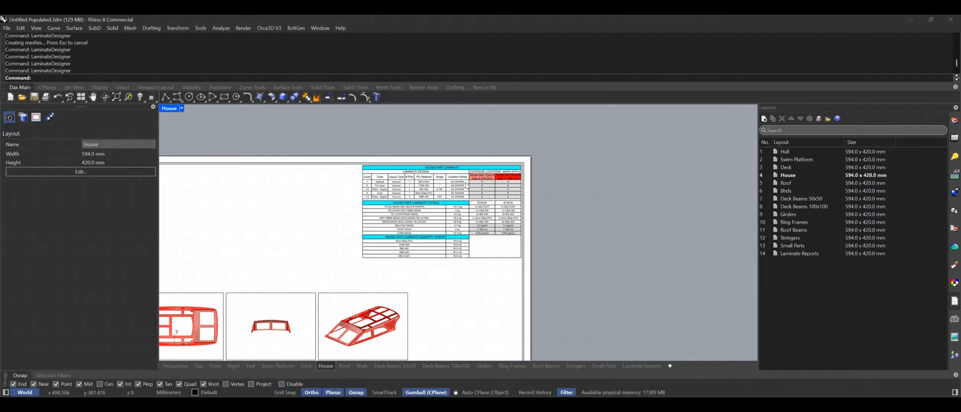
pyautogui.scroll(4, 469, 190)
pyautogui.scroll(2, 471, 193)
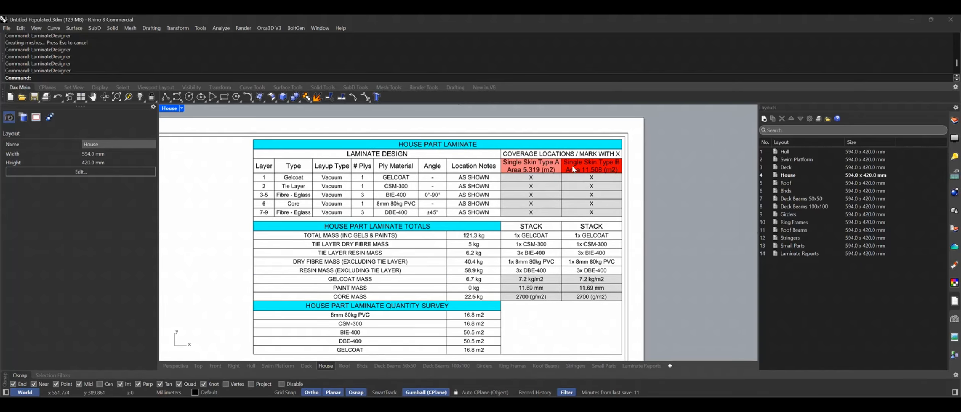
pyautogui.scroll(-14, 451, 202)
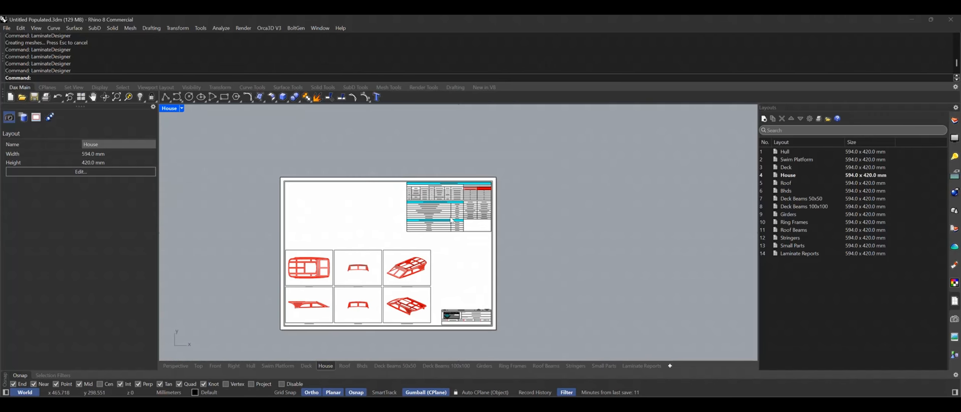
pyautogui.scroll(2, 388, 306)
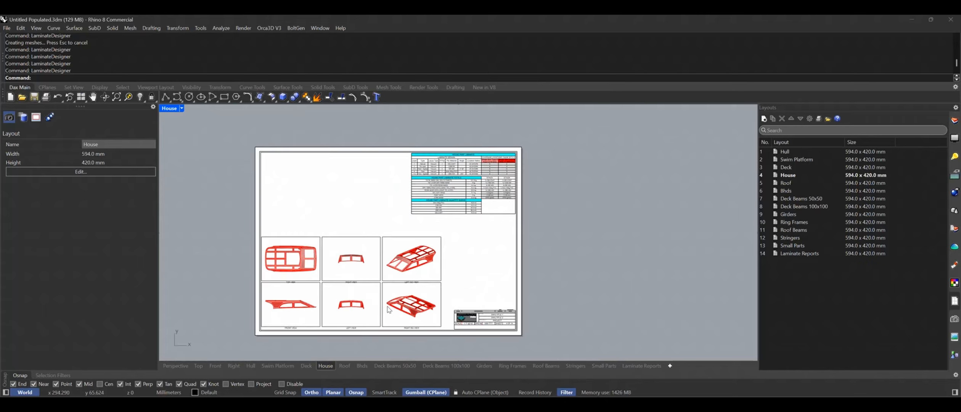
# Step: Examine the laminate quantity survey and laminate weight summary tables on the Laminate Reports layout
pyautogui.click(633, 366)
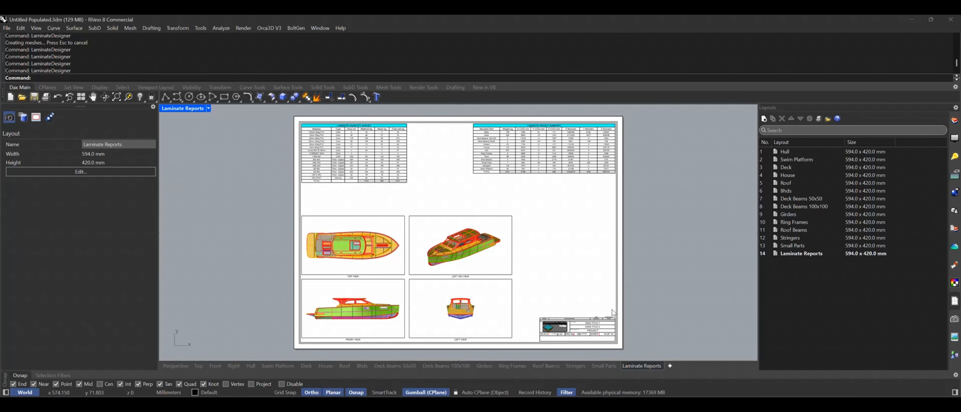
pyautogui.scroll(6, 372, 136)
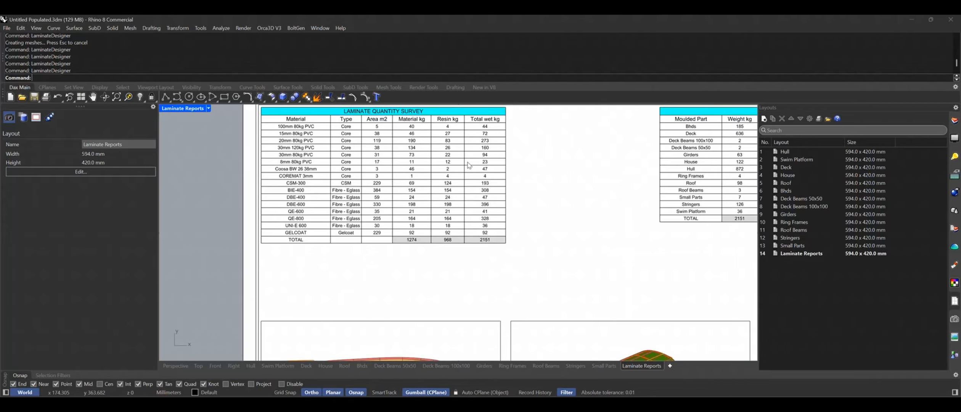
pyautogui.scroll(-4, 469, 165)
pyautogui.scroll(4, 633, 237)
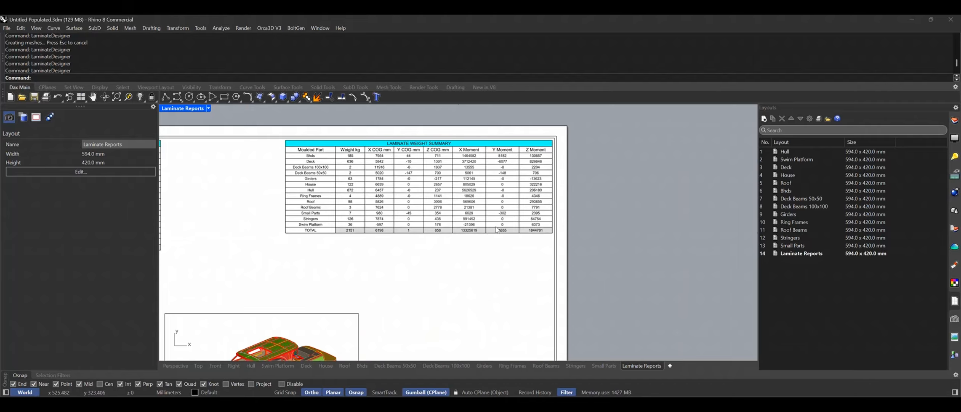
pyautogui.scroll(-4, 496, 227)
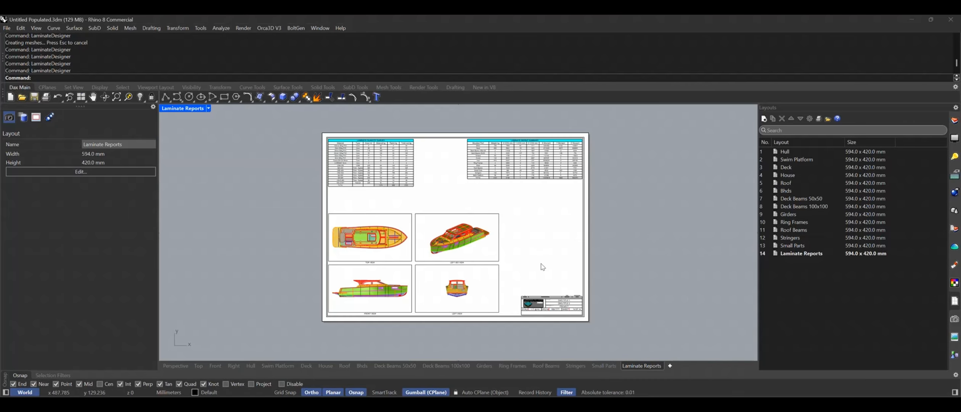
# Step: Run LaminateDesigner, open the Hull part for editing and try adding a coverage zone
pyautogui.write('Lam')
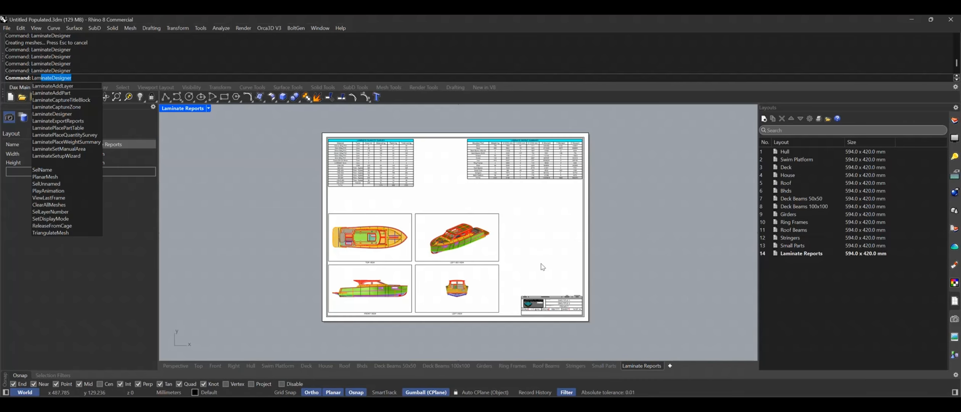
pyautogui.press('Return')
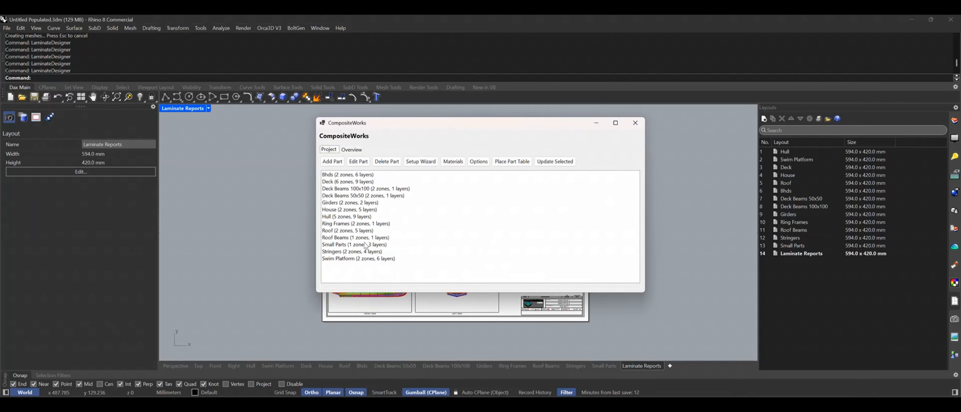
pyautogui.click(326, 217)
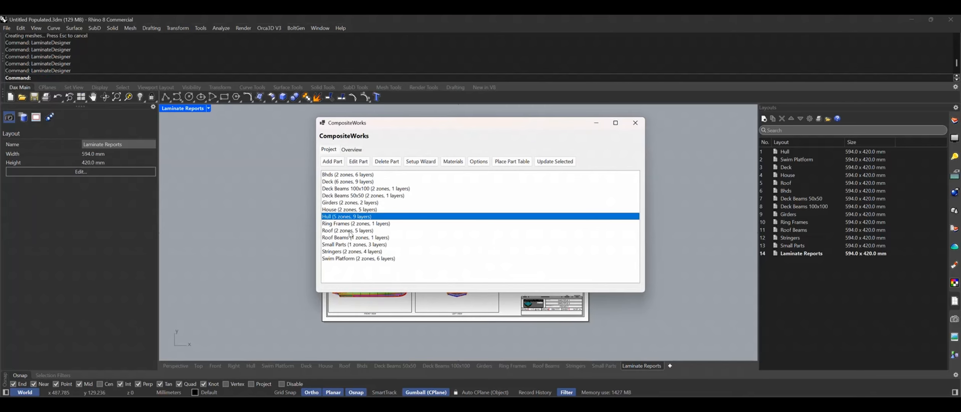
pyautogui.click(358, 162)
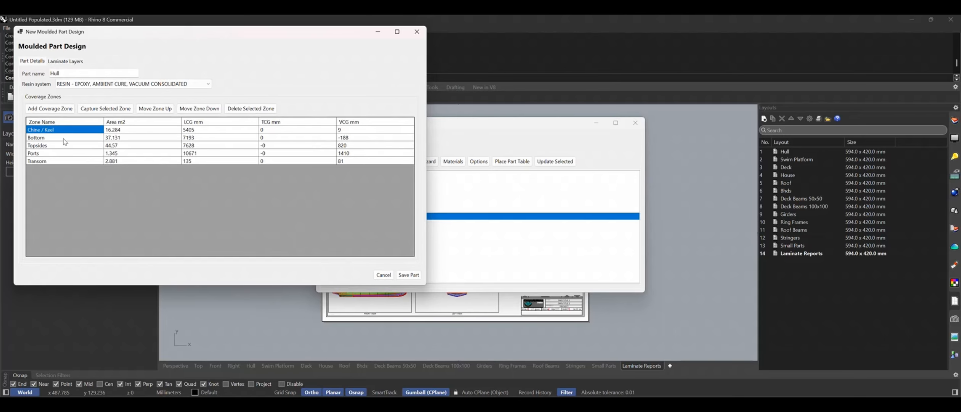
pyautogui.click(63, 110)
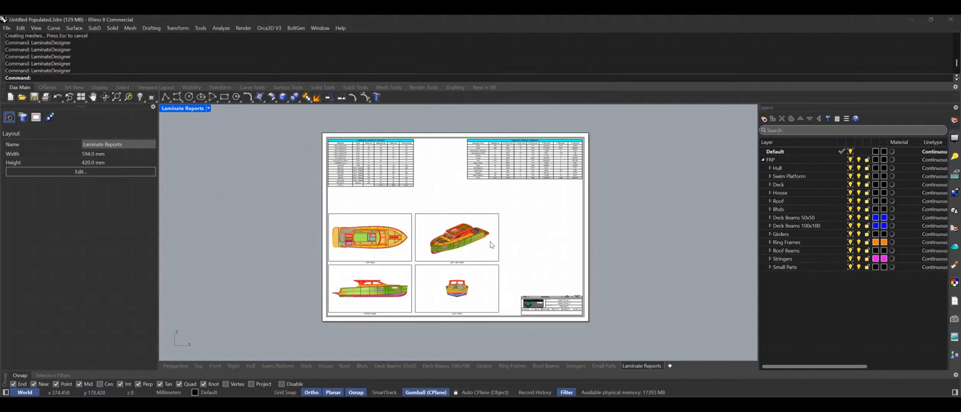
# Step: Reopen the Hull part, add a sixth coverage zone, then discard the part changes and close the designer
pyautogui.write('Lam')
pyautogui.press('Return')
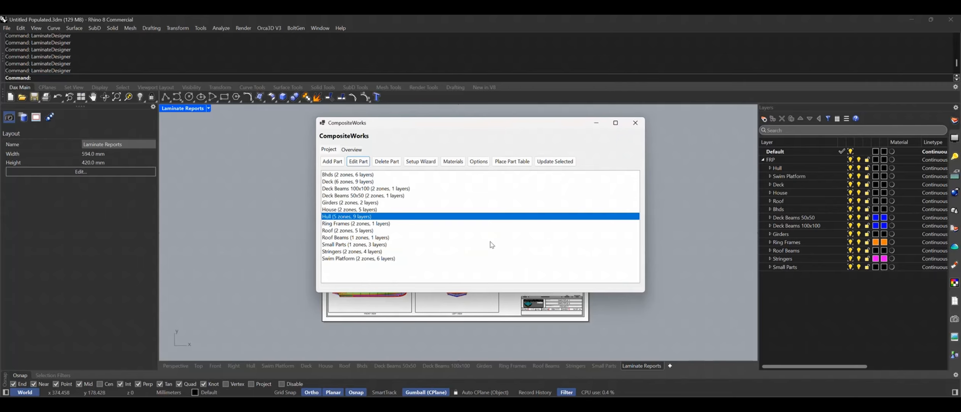
pyautogui.click(359, 162)
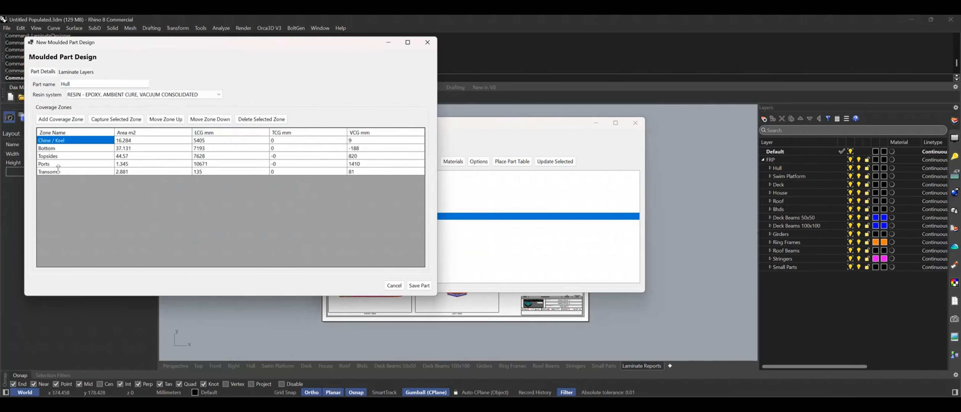
pyautogui.click(61, 119)
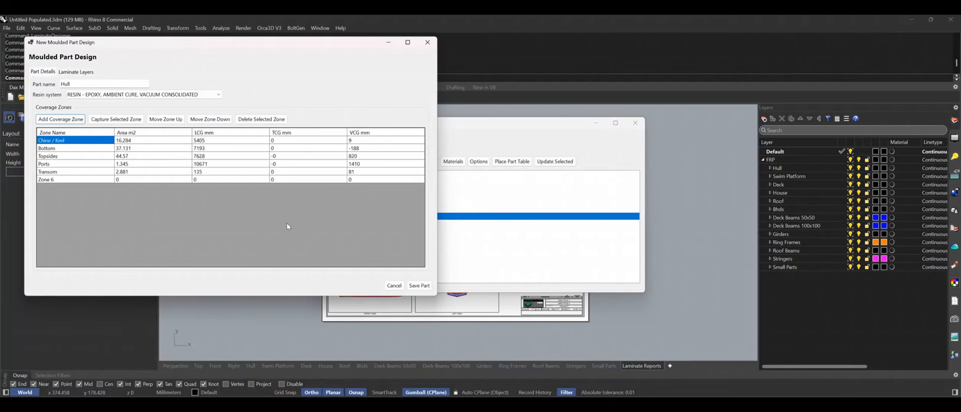
pyautogui.click(394, 286)
pyautogui.click(636, 124)
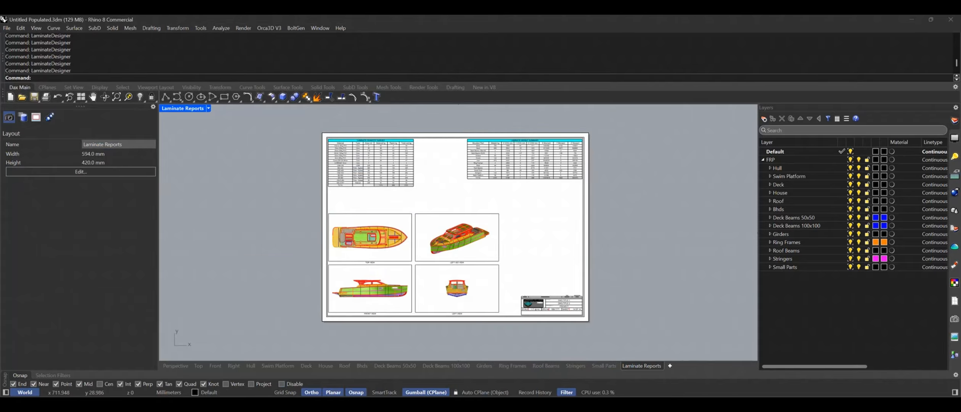
# Step: Reopen LaminateDesigner, select all moulded parts from Bhds to Swim Platform and open the CompositeWorks options
pyautogui.press('Return')
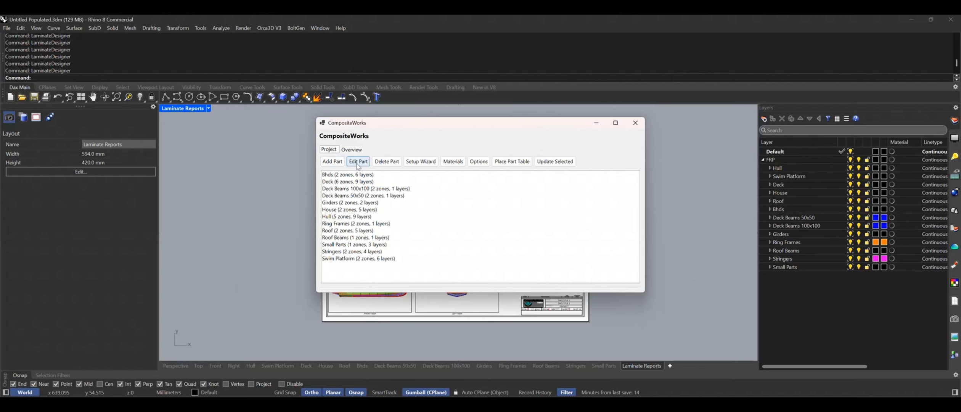
pyautogui.click(338, 189)
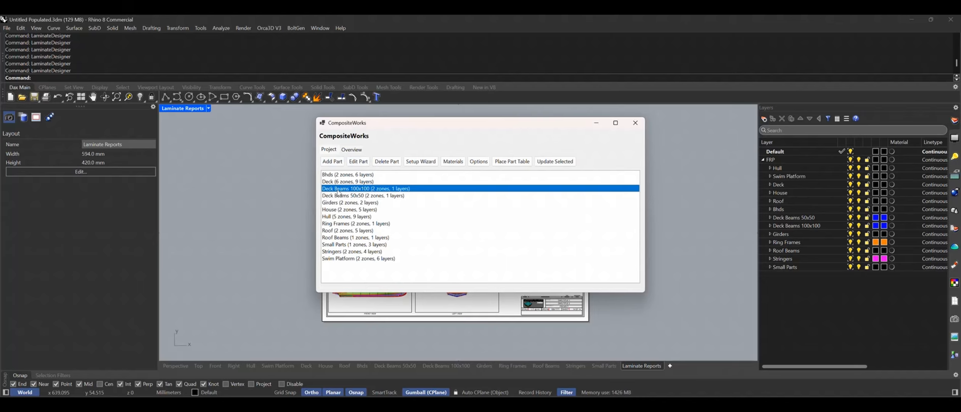
pyautogui.click(336, 230)
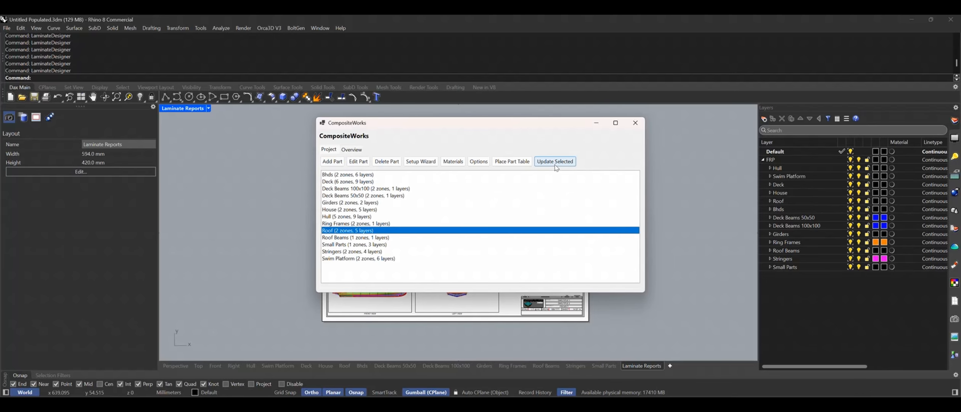
pyautogui.click(354, 175)
pyautogui.keyDown('shift'); pyautogui.click(356, 259); pyautogui.keyUp('shift')
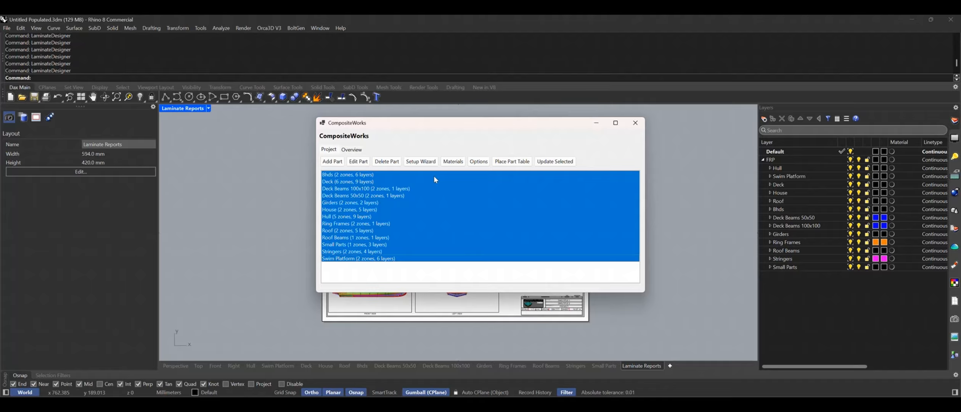
pyautogui.click(480, 162)
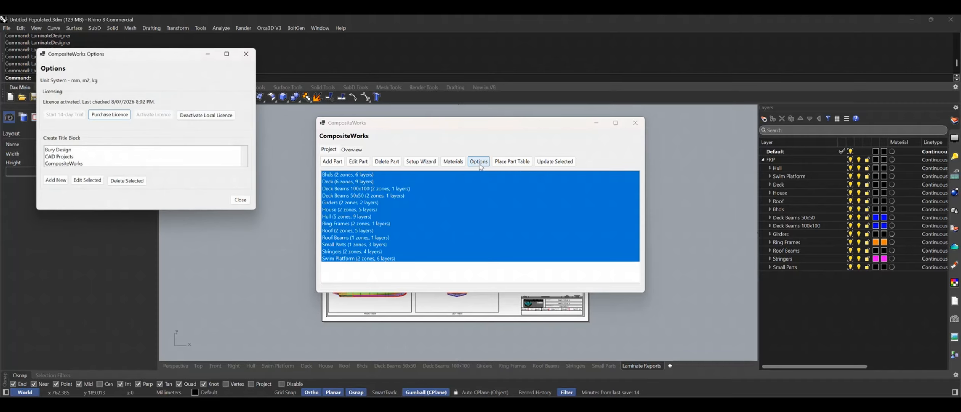